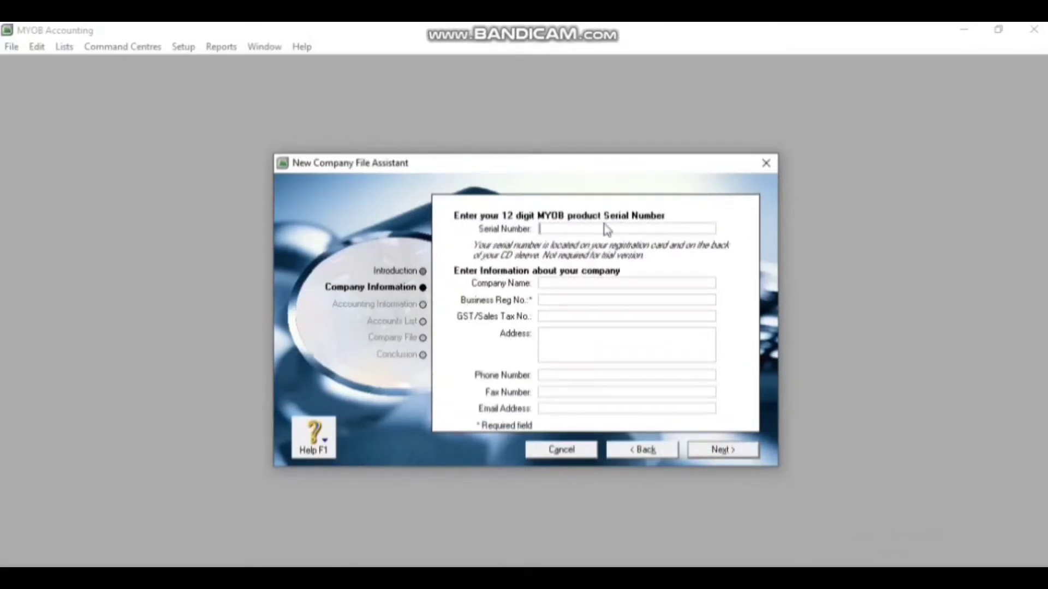
Enter the company name PT. Cemerlang, business registration number 1234 and the company's street address
click(579, 282)
text(PT. Cemerlang)
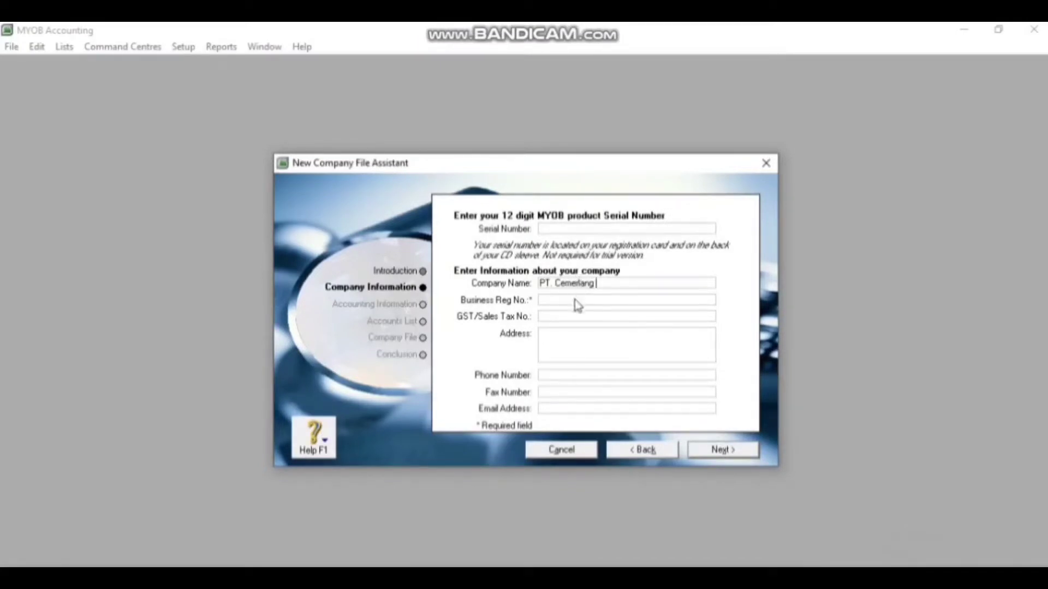
click(575, 301)
text(1234)
click(563, 347)
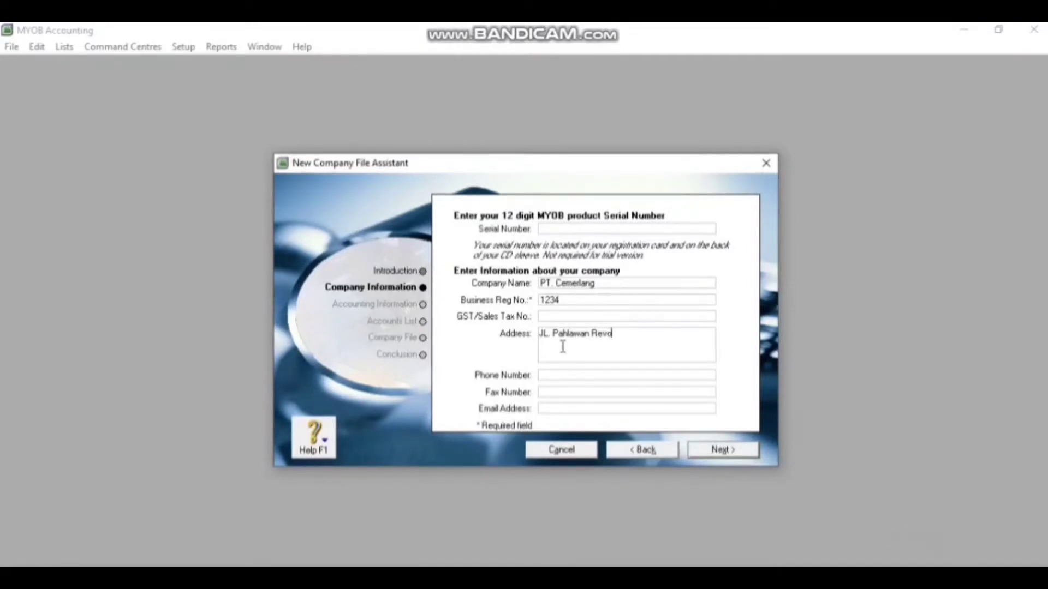
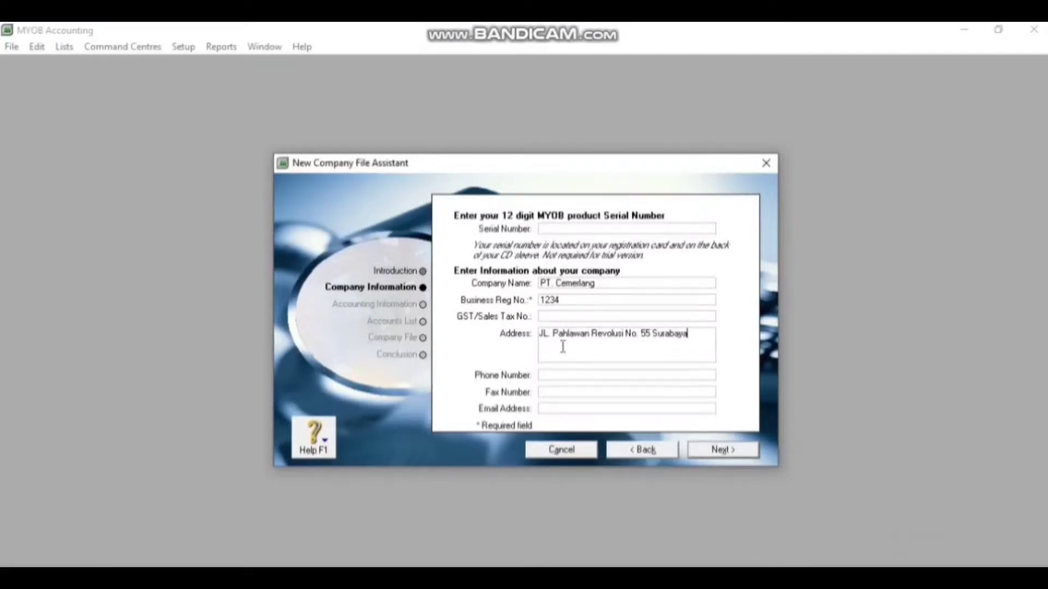
Fill in the company phone, fax and e-mail address, then continue to the accounting year
click(569, 378)
click(565, 389)
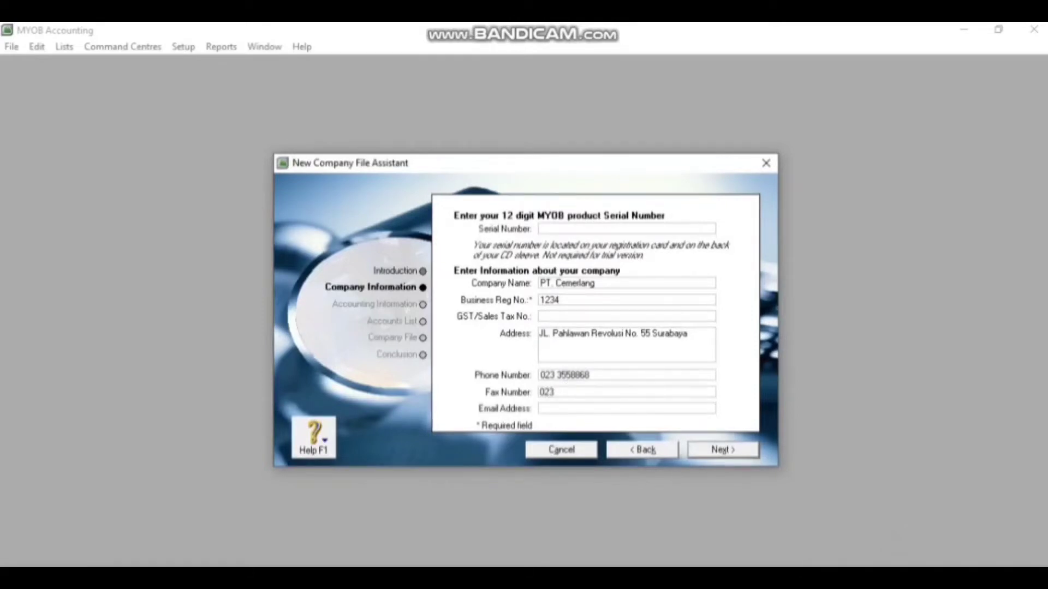
click(566, 410)
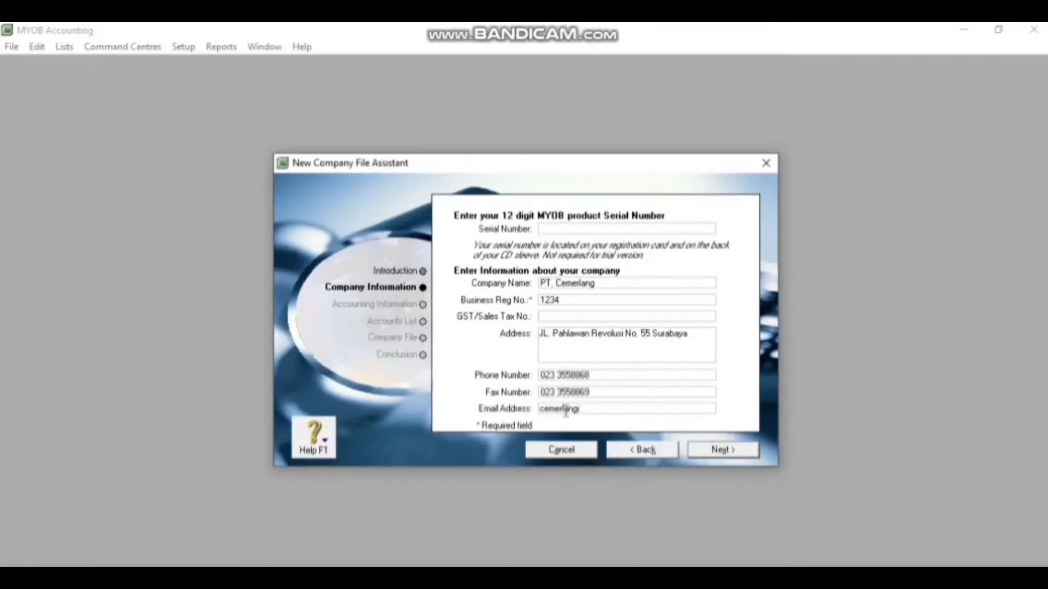
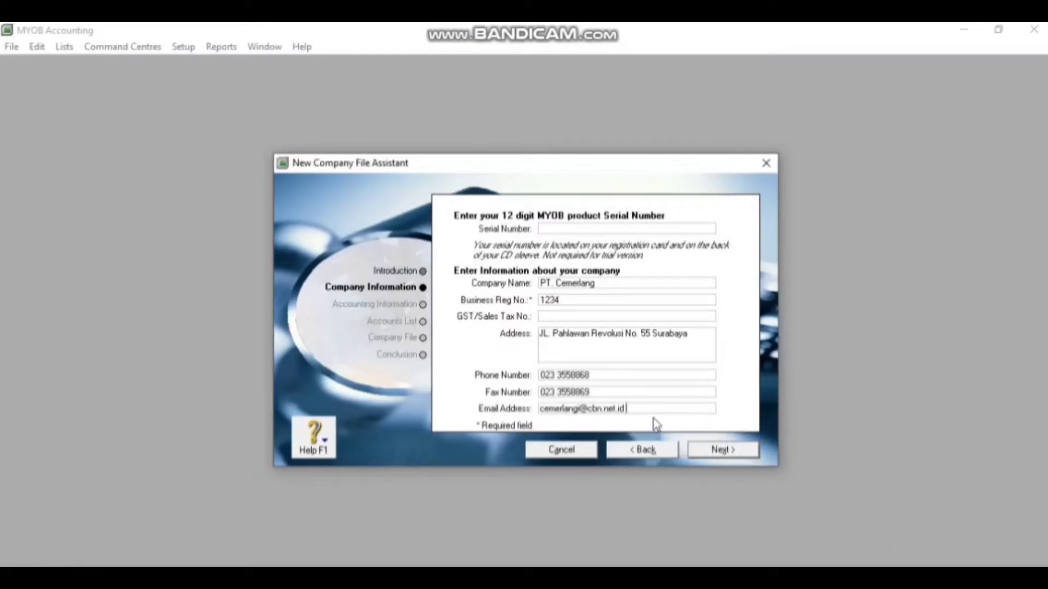
click(739, 453)
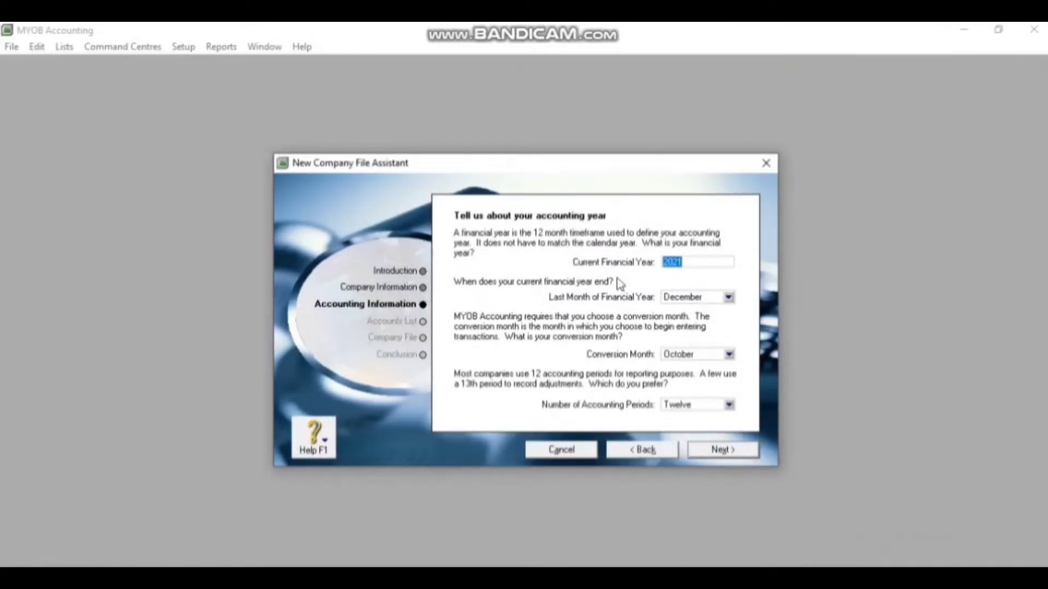
Change the financial year to 2020 and the conversion month to December, then continue
click(695, 263)
key(BackSpace)
text(0)
click(728, 354)
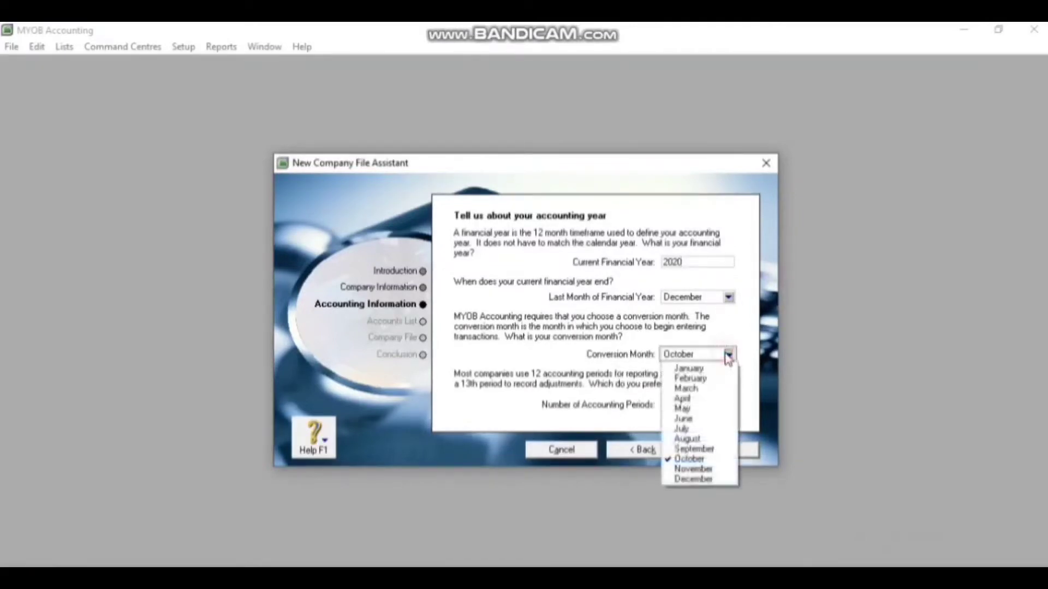
click(696, 482)
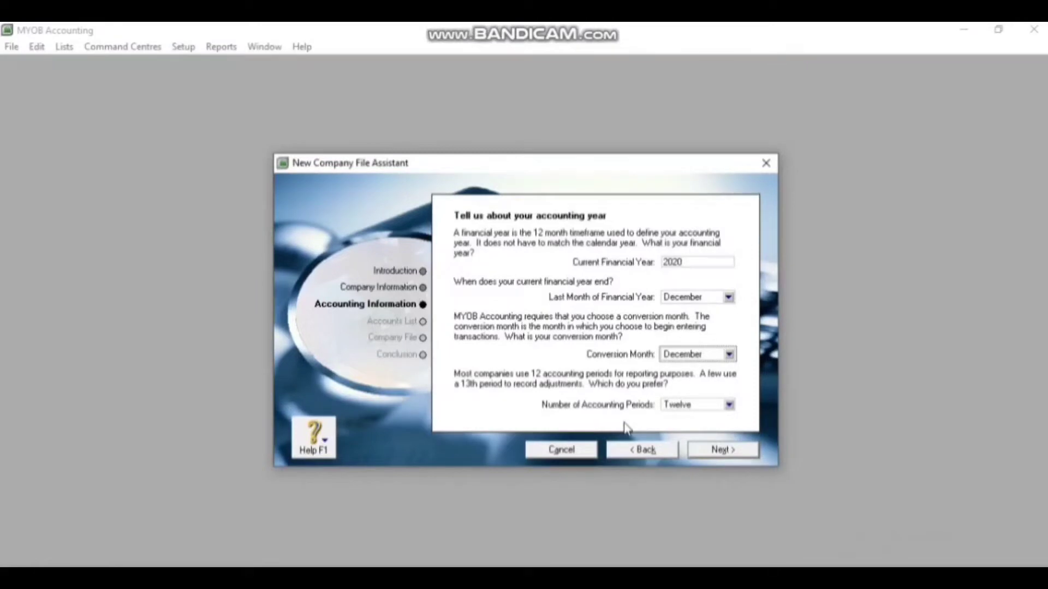
click(740, 457)
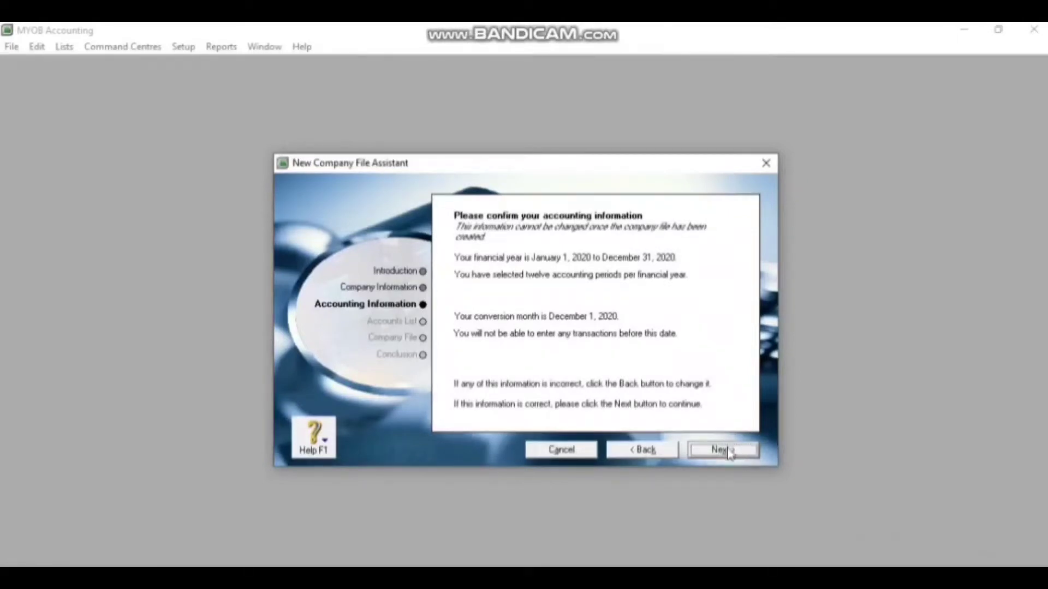
Choose to build your own accounts list and create the company file, overwriting the existing one
click(728, 453)
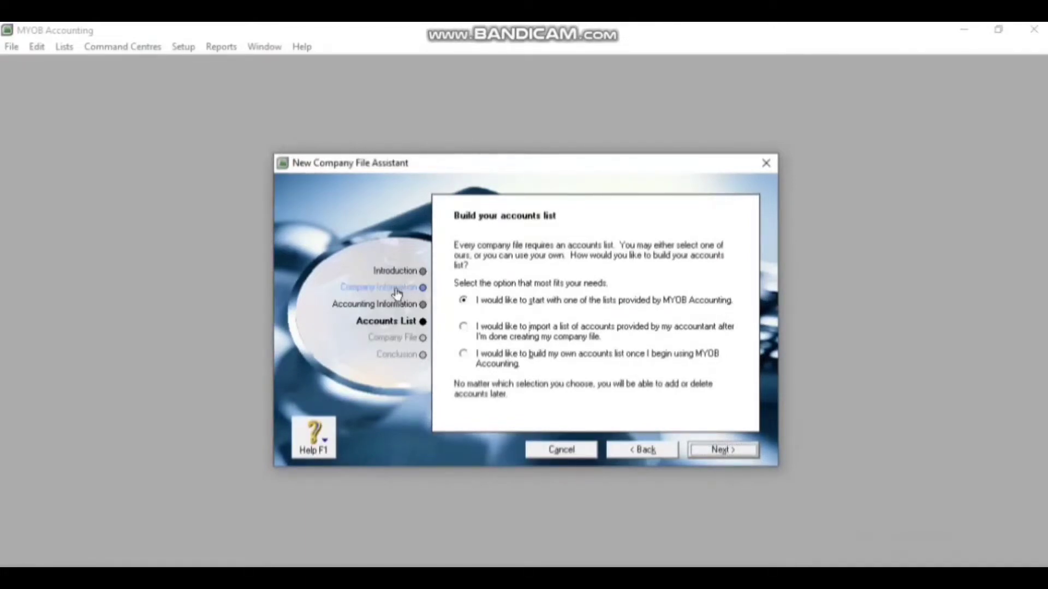
click(463, 356)
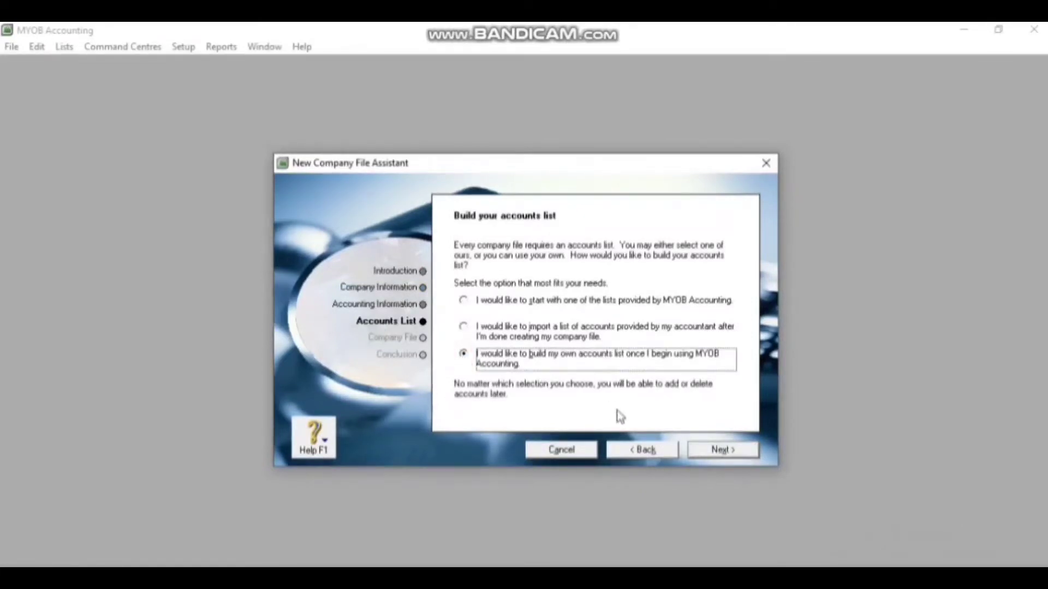
click(722, 451)
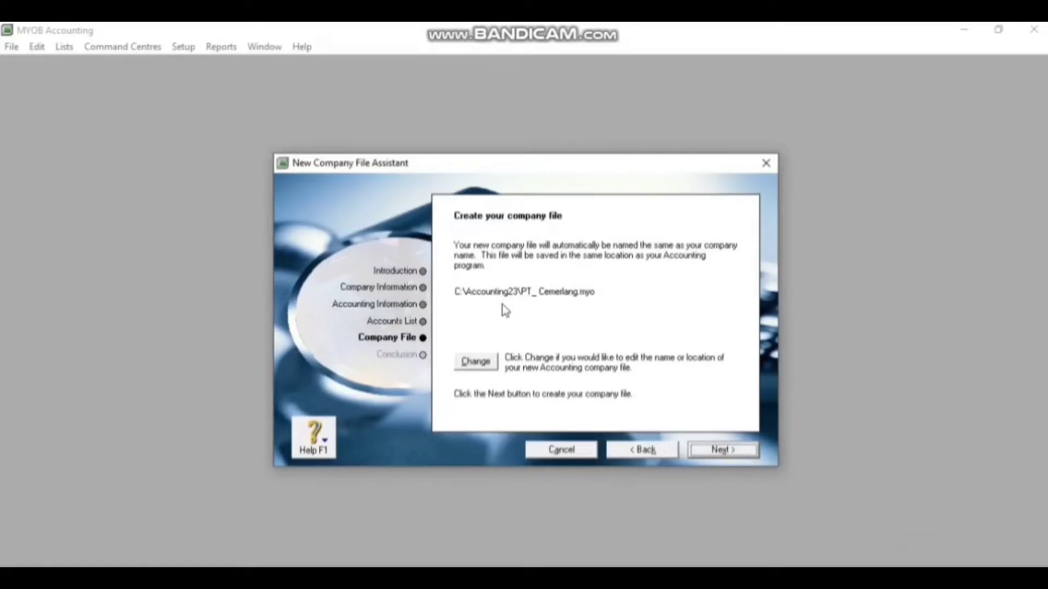
click(739, 454)
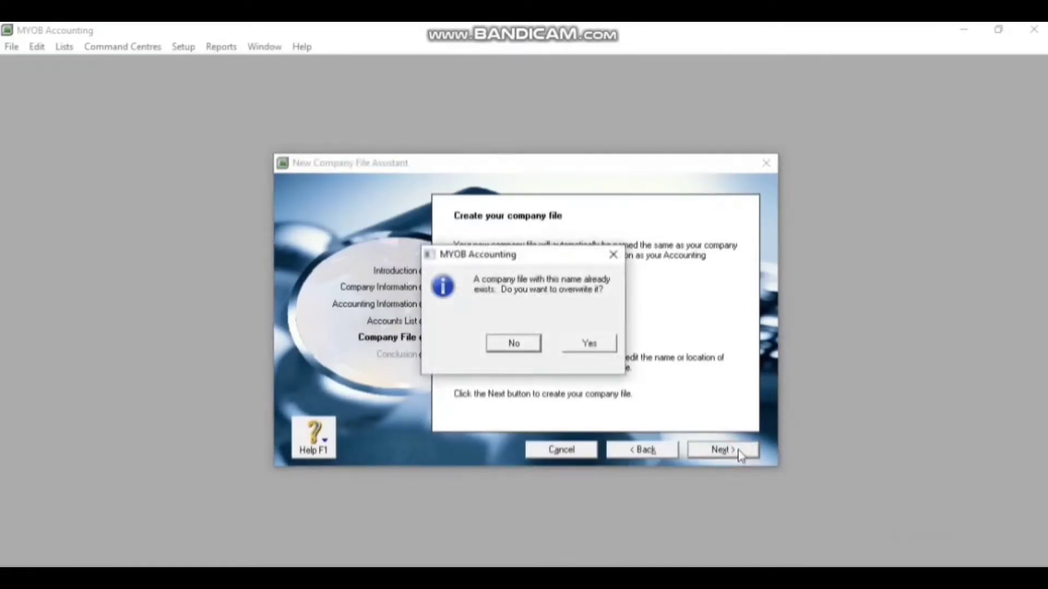
click(586, 344)
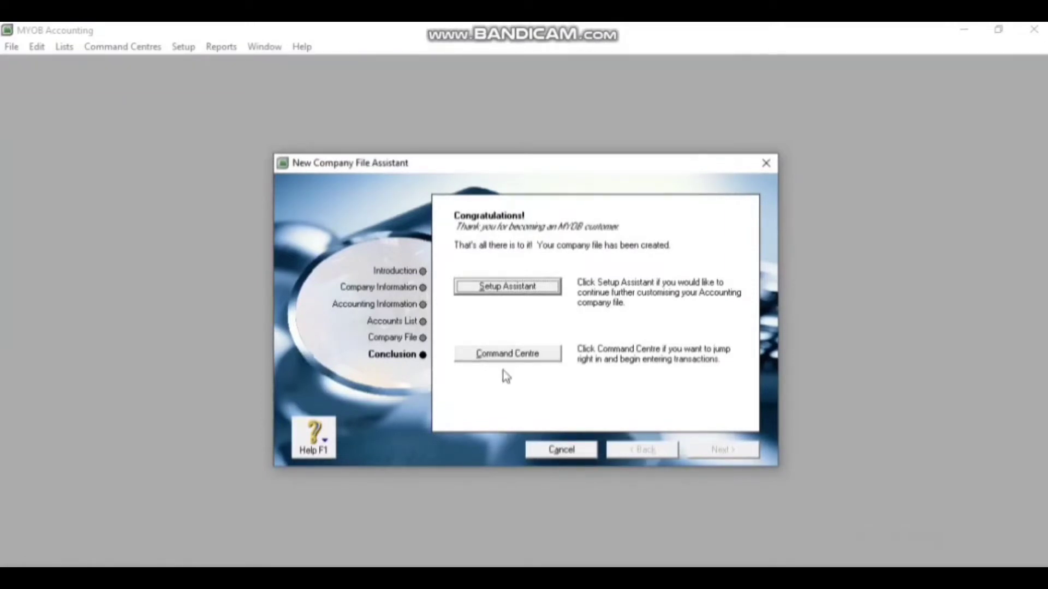
From the Command Centre, review PT. Cemerlang's Company Information (BR Number 1234, twelve periods) and close it
click(503, 354)
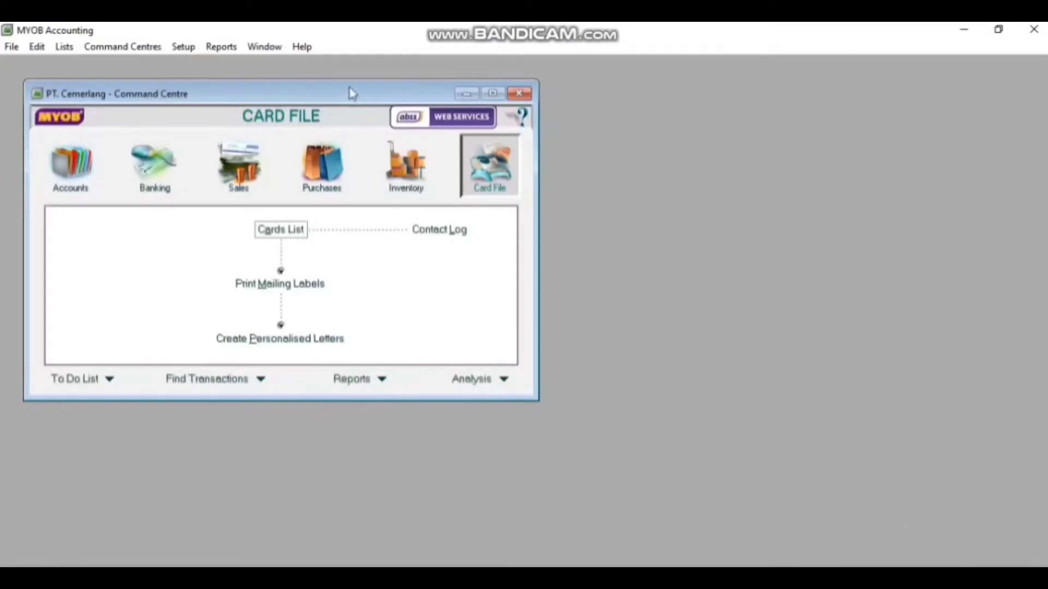
click(194, 47)
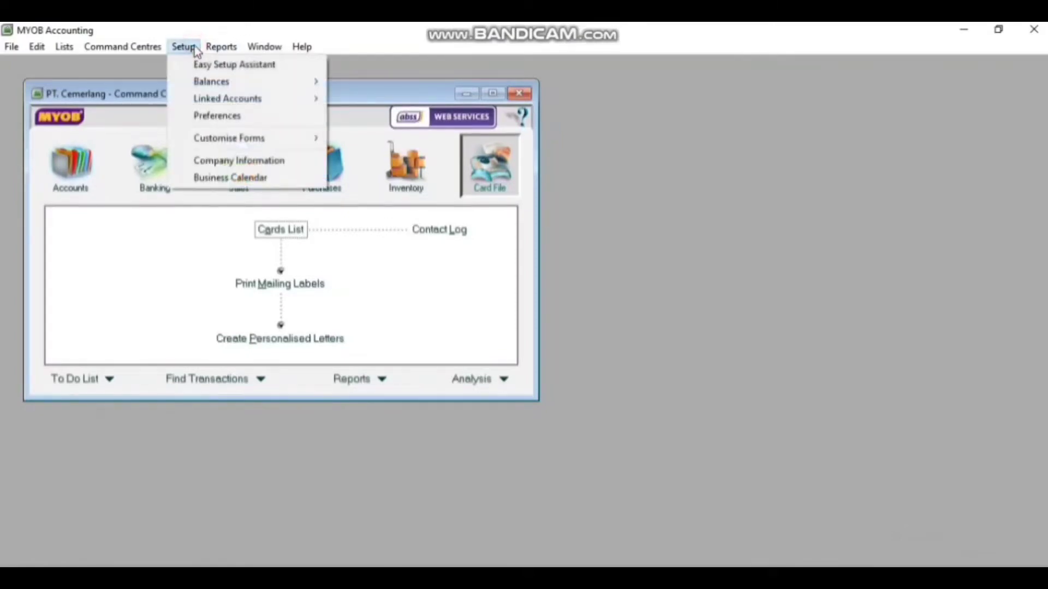
click(214, 164)
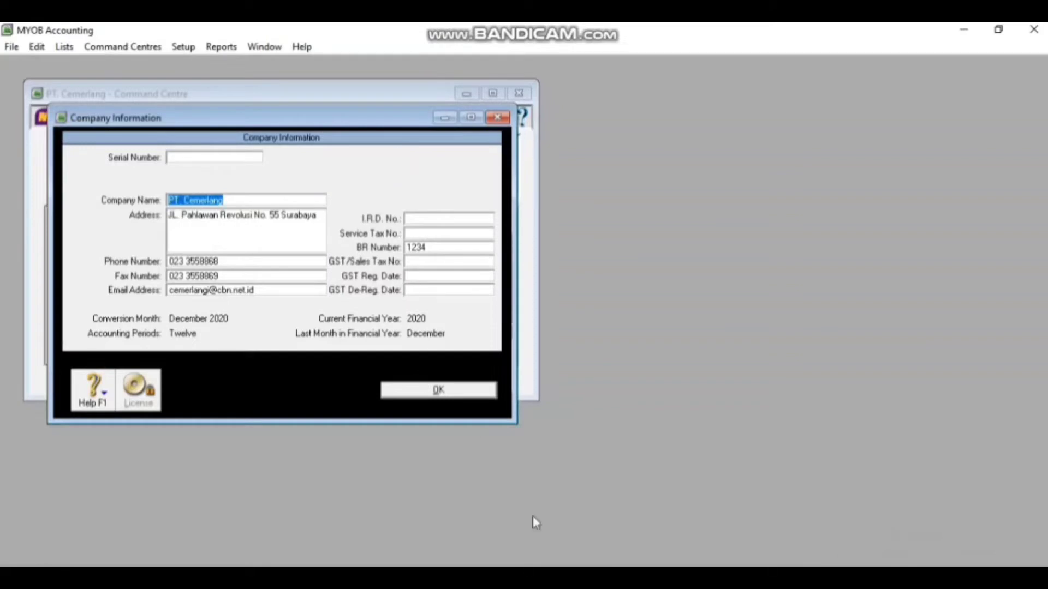
click(429, 390)
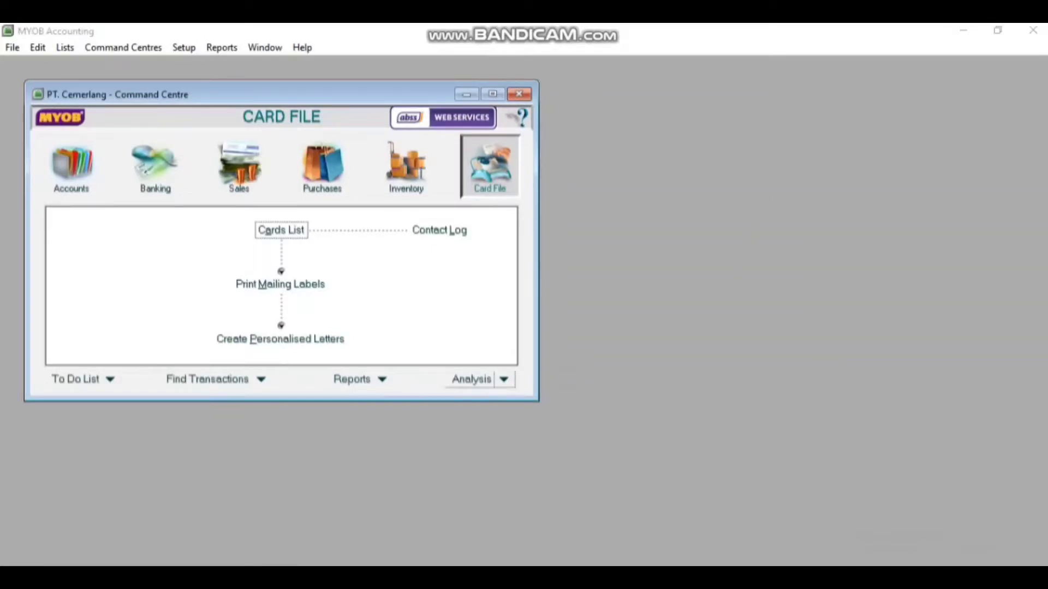
In Excel, save the account list as Text (Tab delimited), declining to replace the existing CV cemerlang.txt
key(alt+Tab)
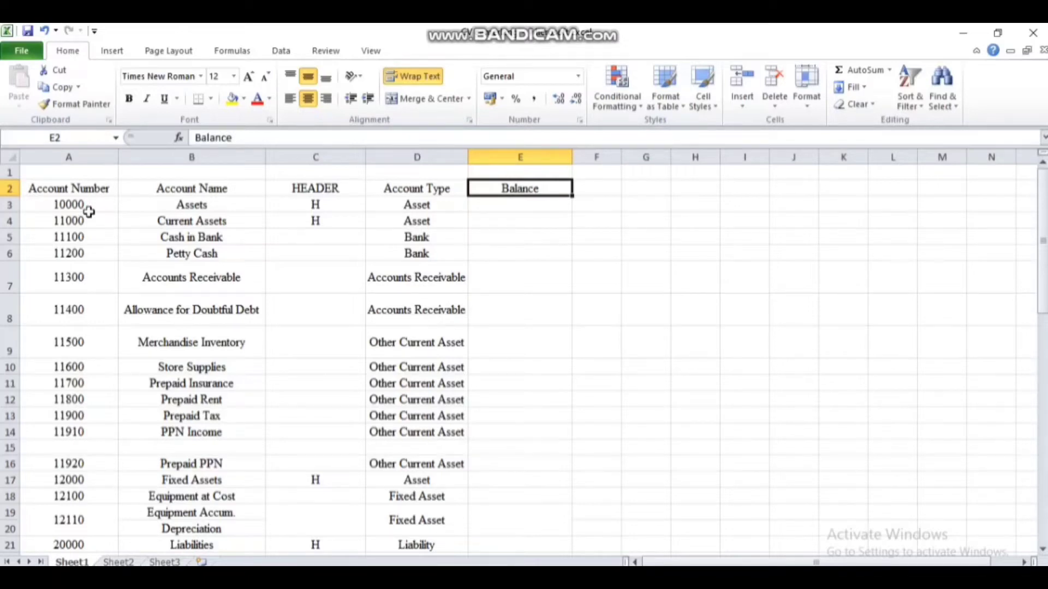
click(20, 55)
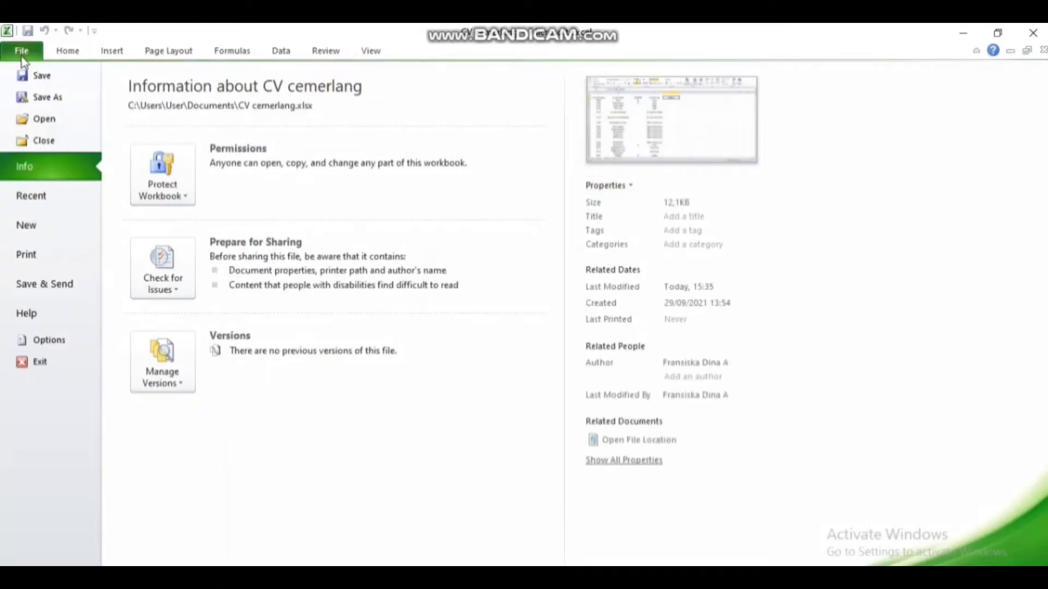
click(44, 101)
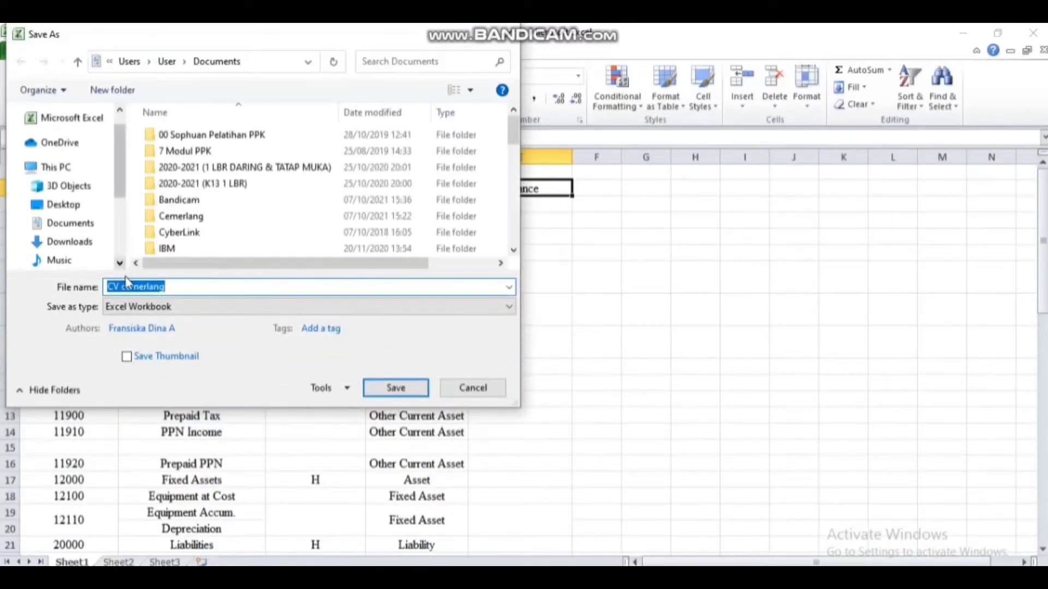
click(121, 312)
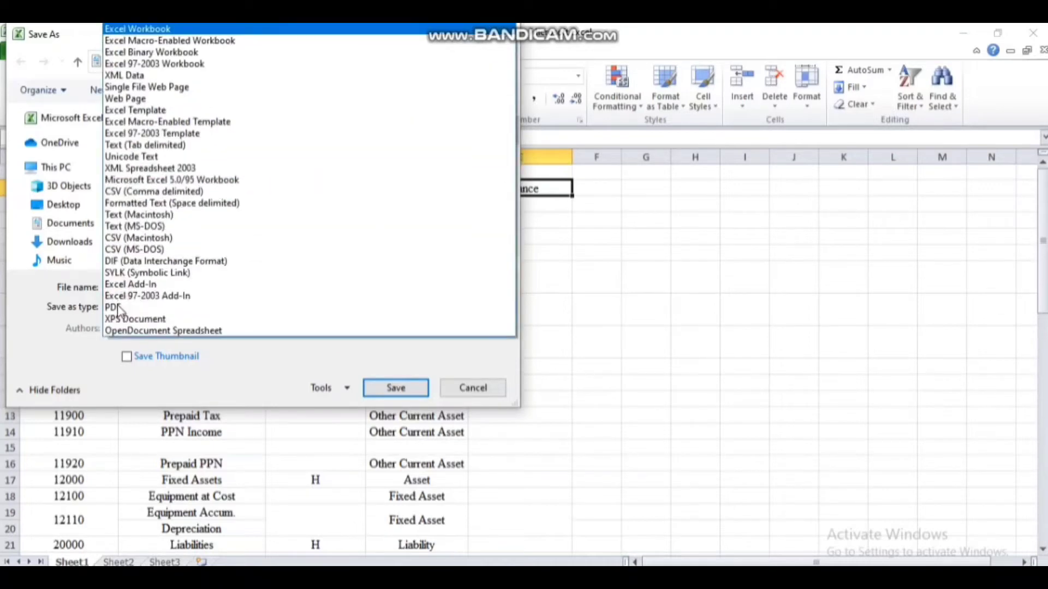
click(150, 146)
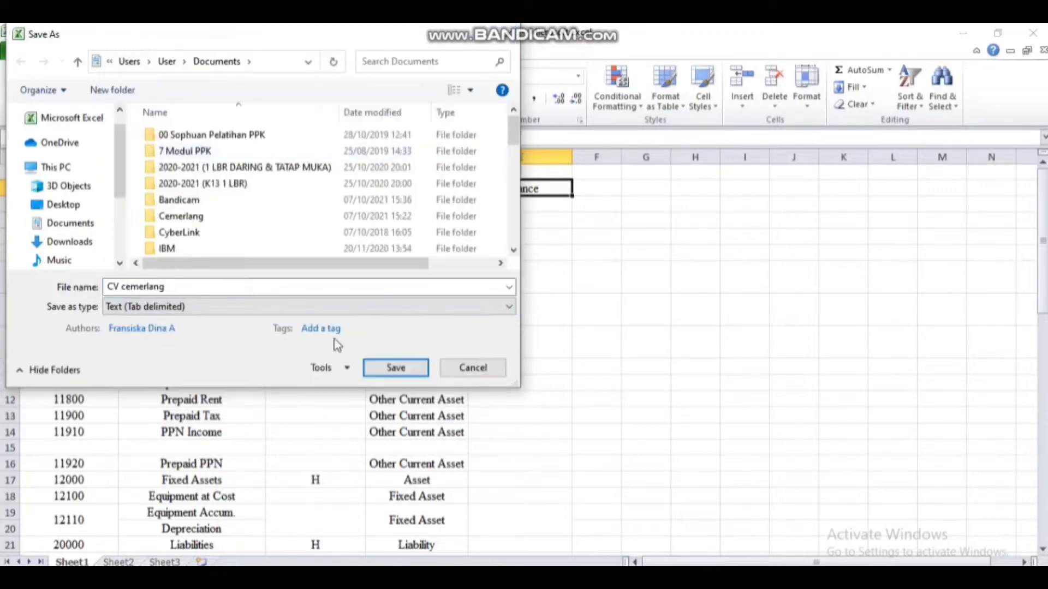
click(382, 370)
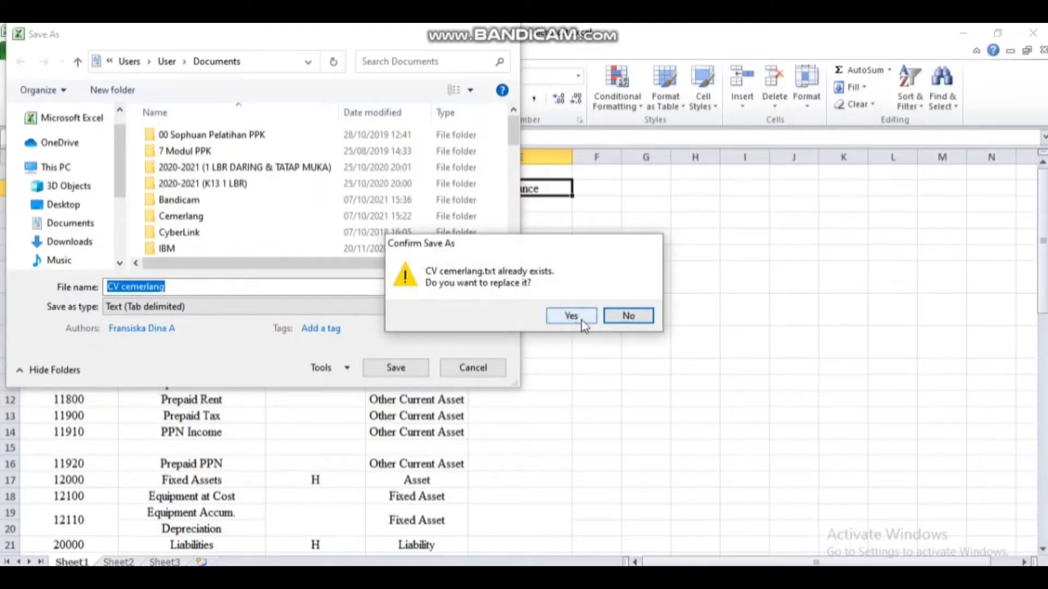
click(625, 316)
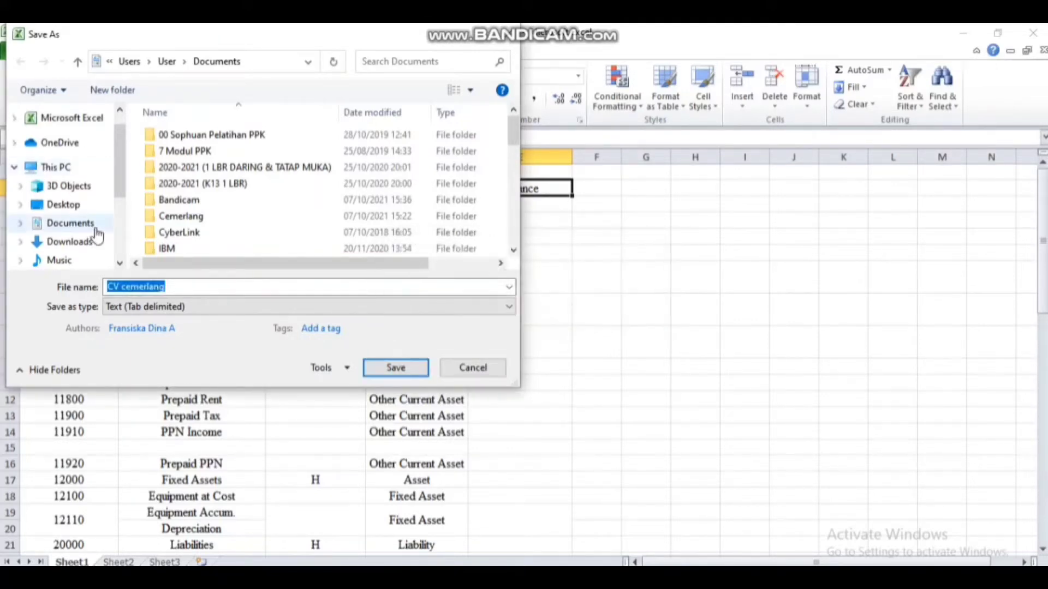
Save CV cemerlang.txt into Pictures as the active sheet only, then close Excel without saving
click(119, 264)
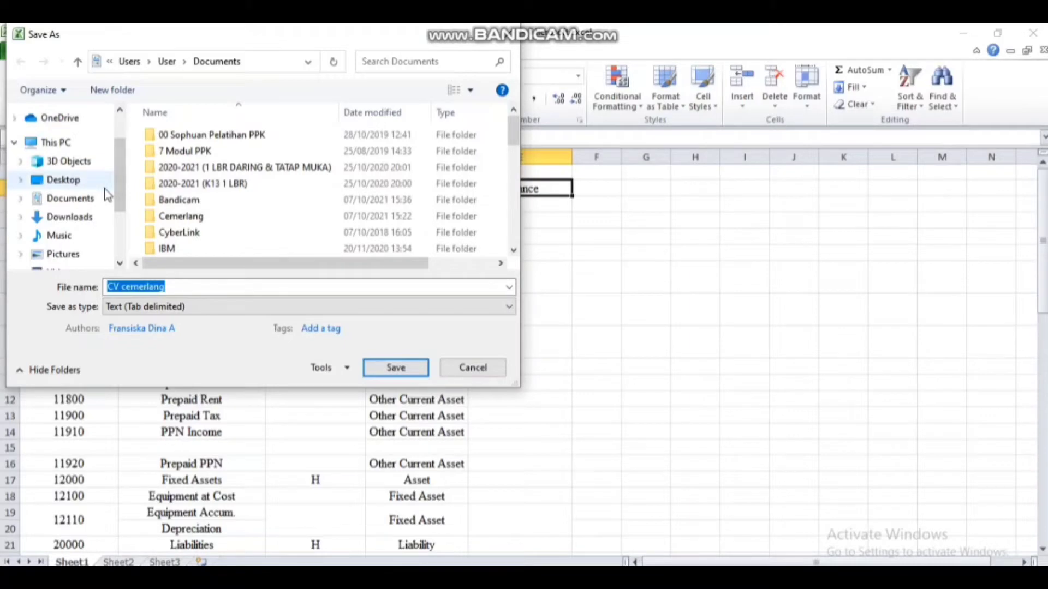
click(82, 257)
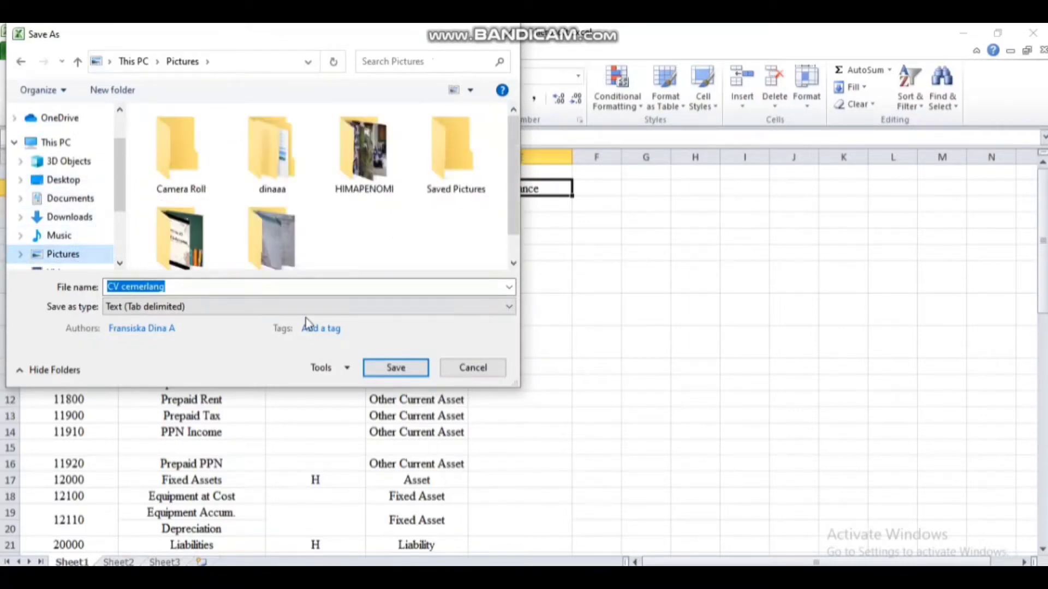
click(422, 374)
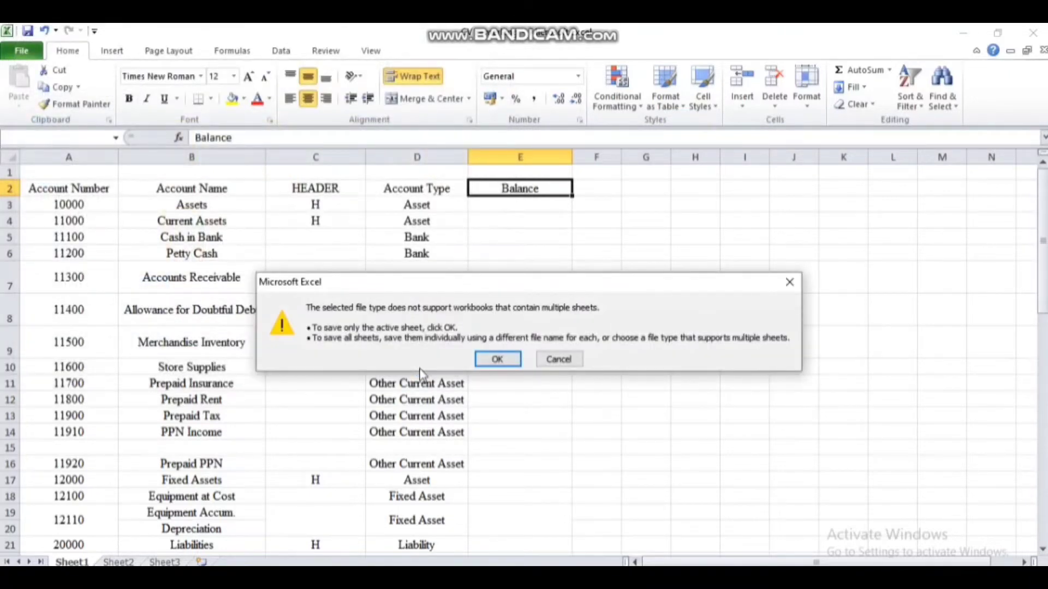
click(497, 366)
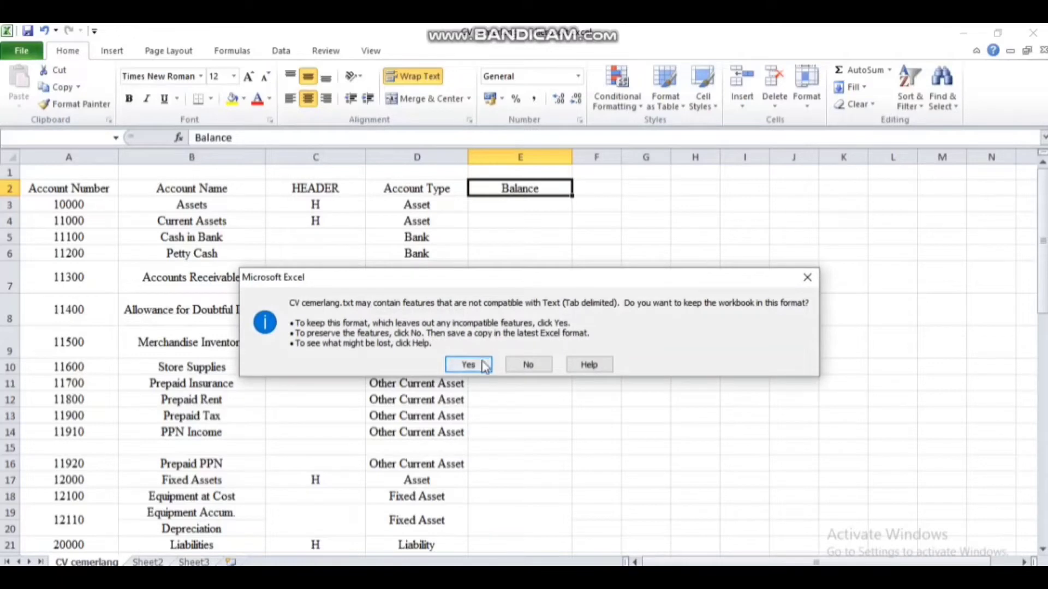
click(485, 365)
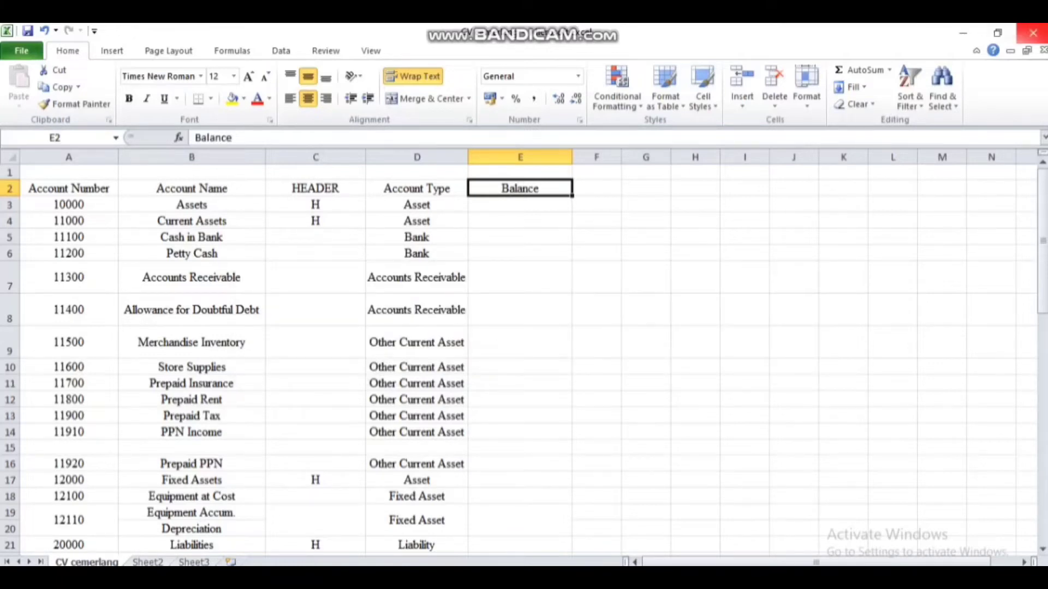
click(1033, 32)
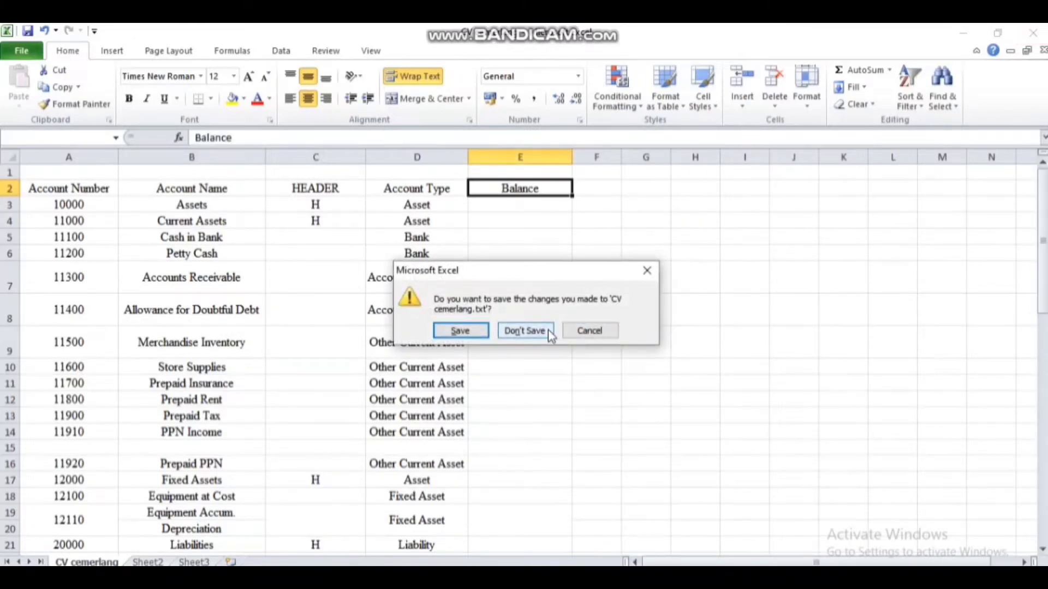
click(549, 335)
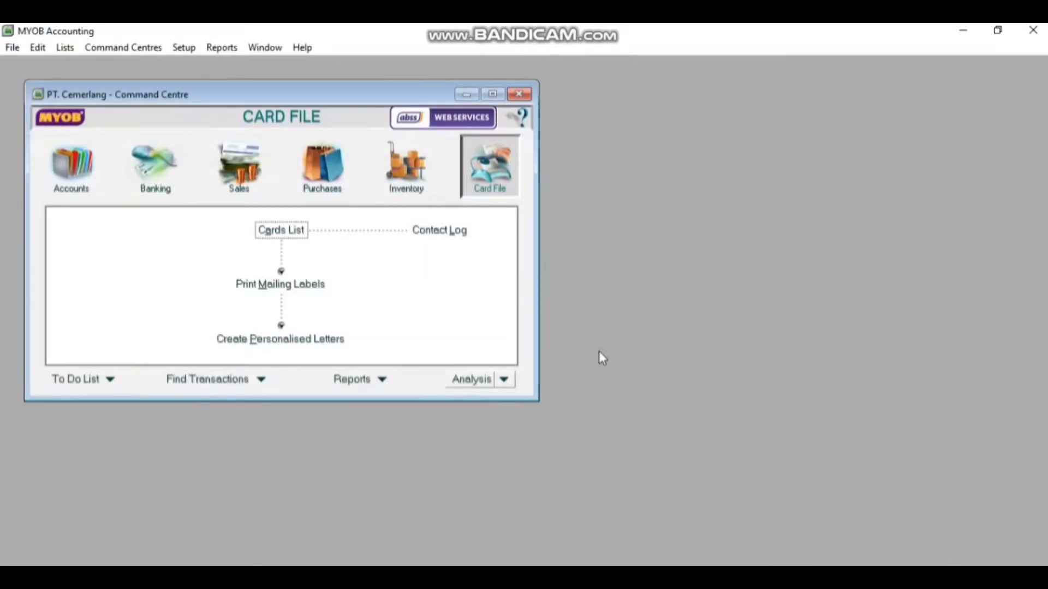
Start an Account Information import set to update existing records for duplicates
click(13, 48)
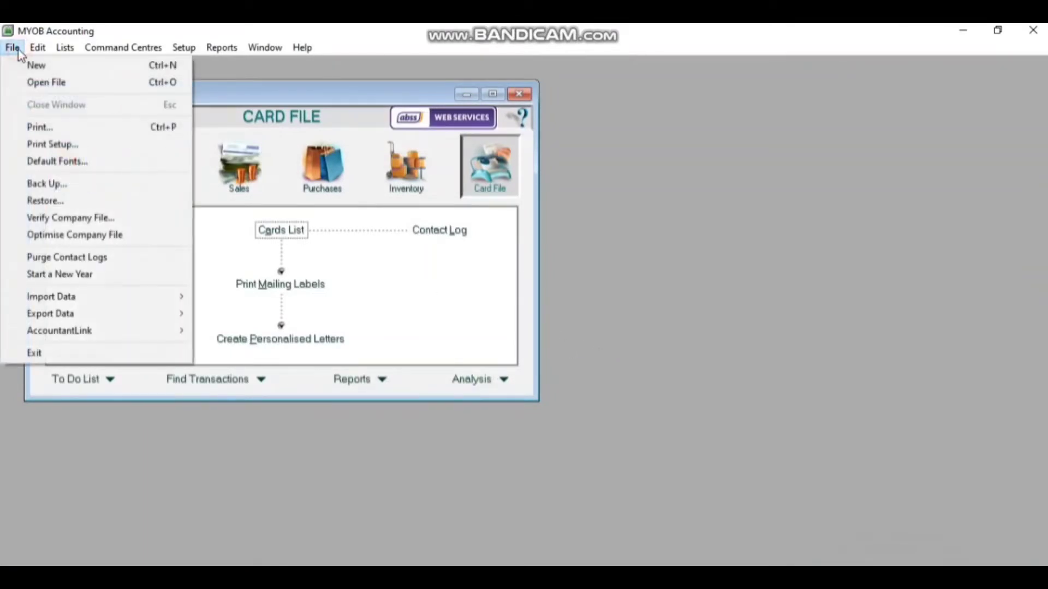
mouse_move(66, 297)
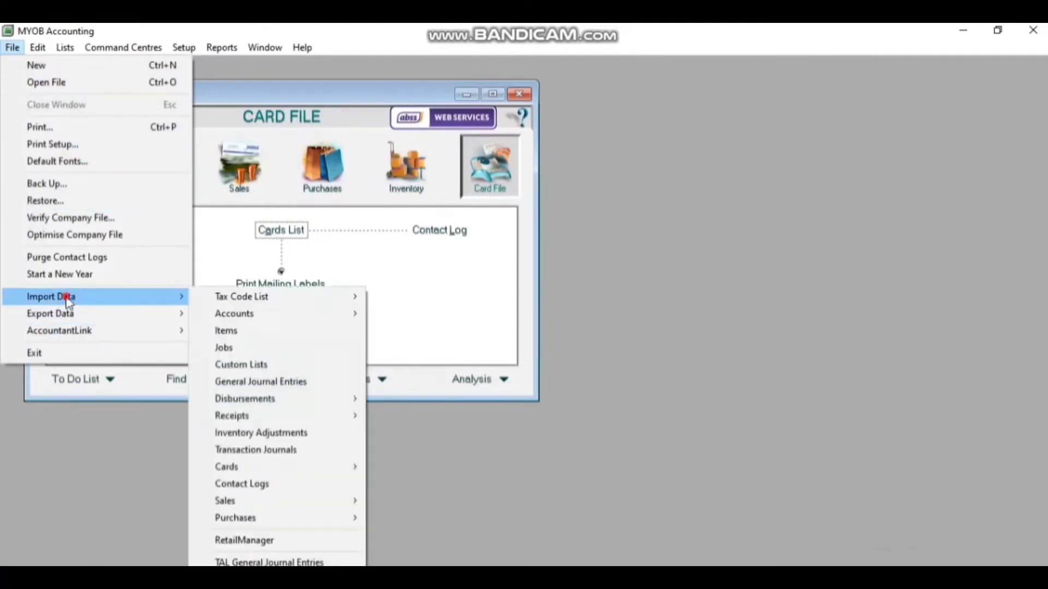
mouse_move(245, 313)
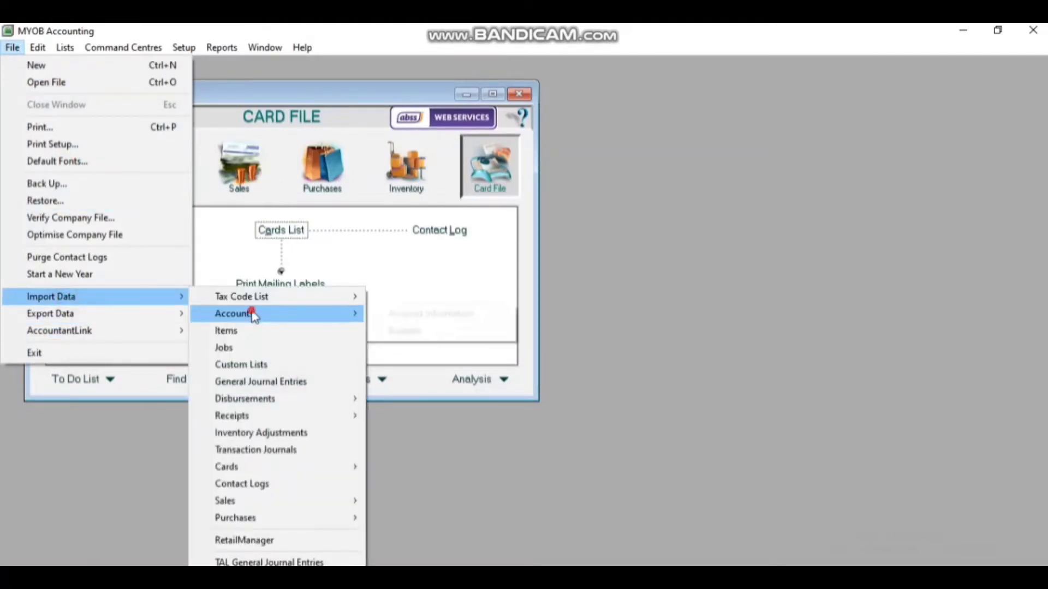
click(397, 318)
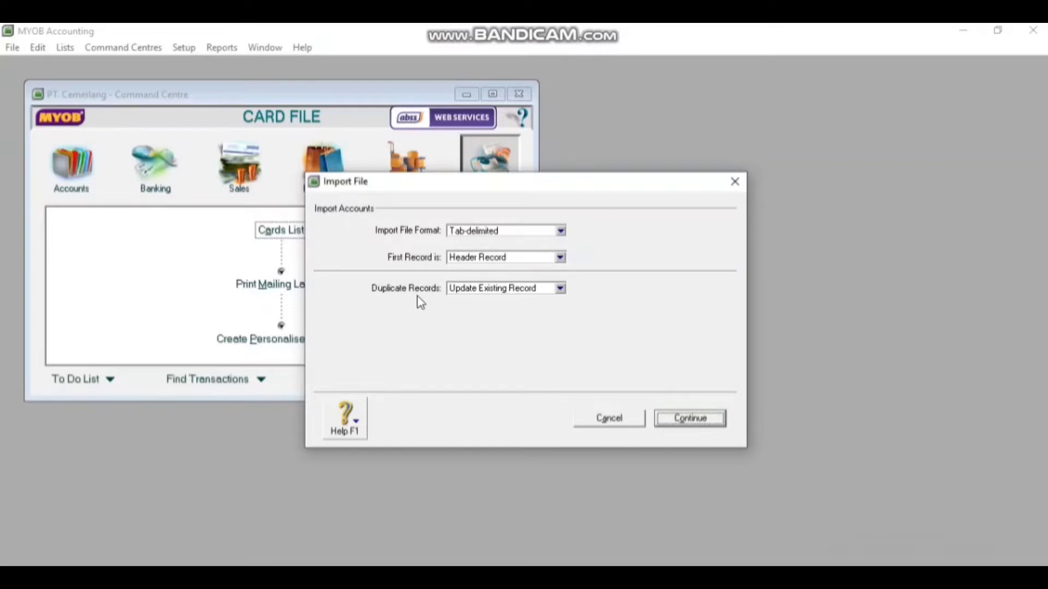
click(462, 290)
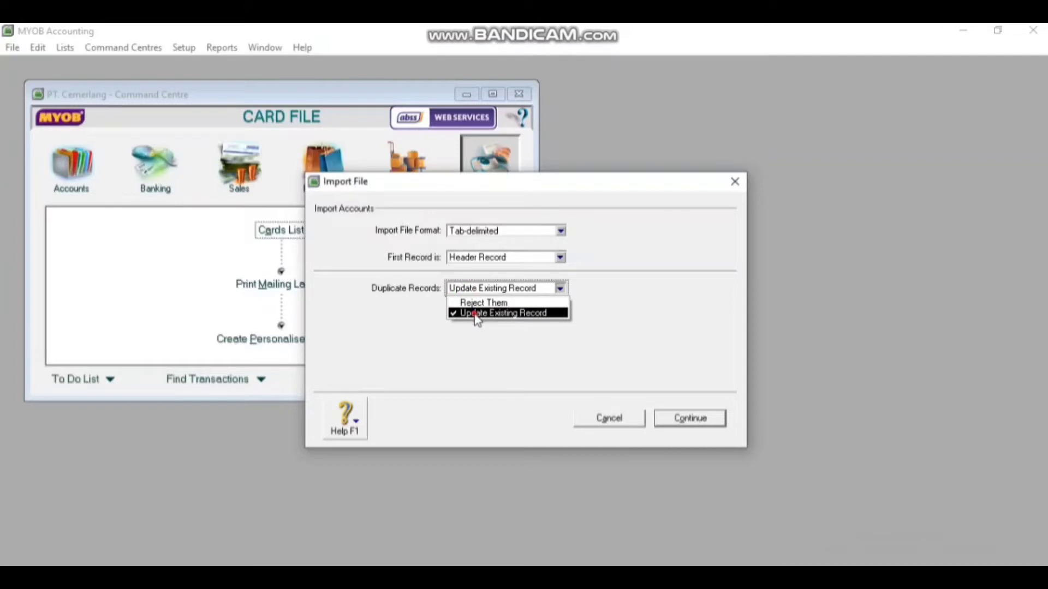
click(474, 314)
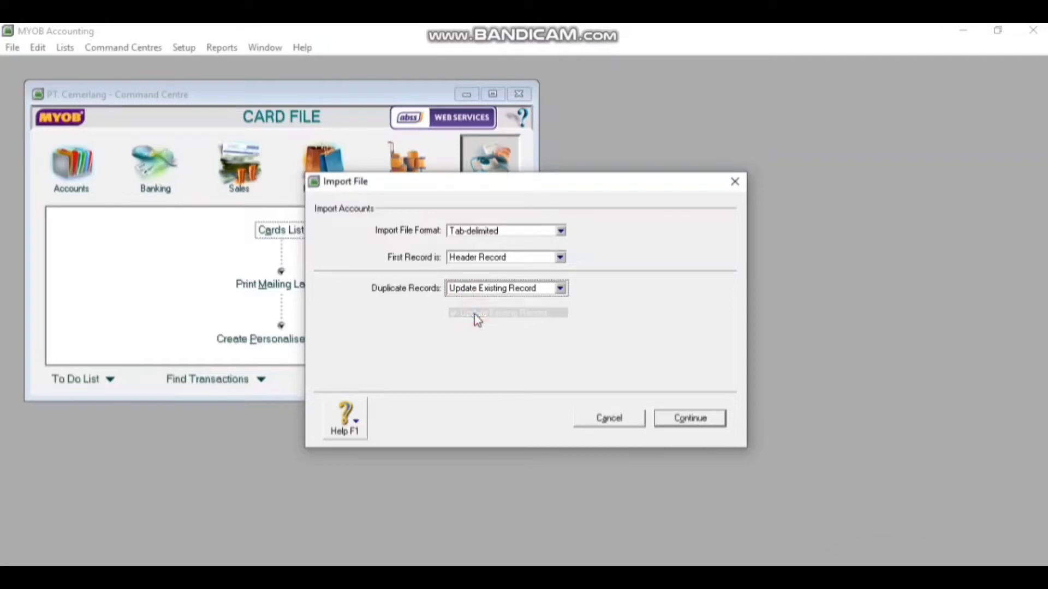
click(705, 419)
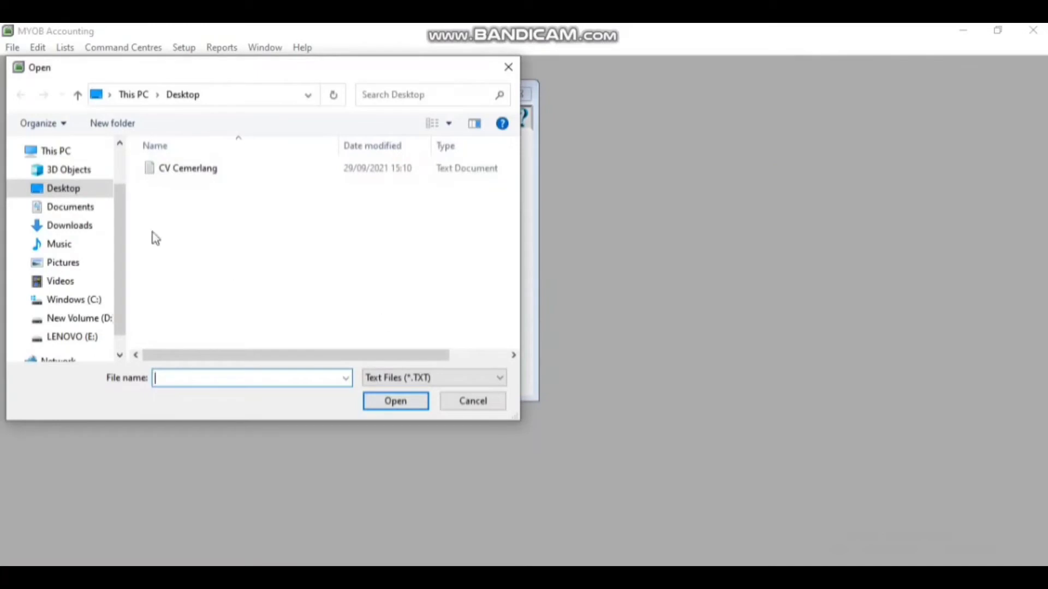
Import the CV cemerlang file from Pictures with all fields matched, retrying after a missing-account-number message
click(76, 264)
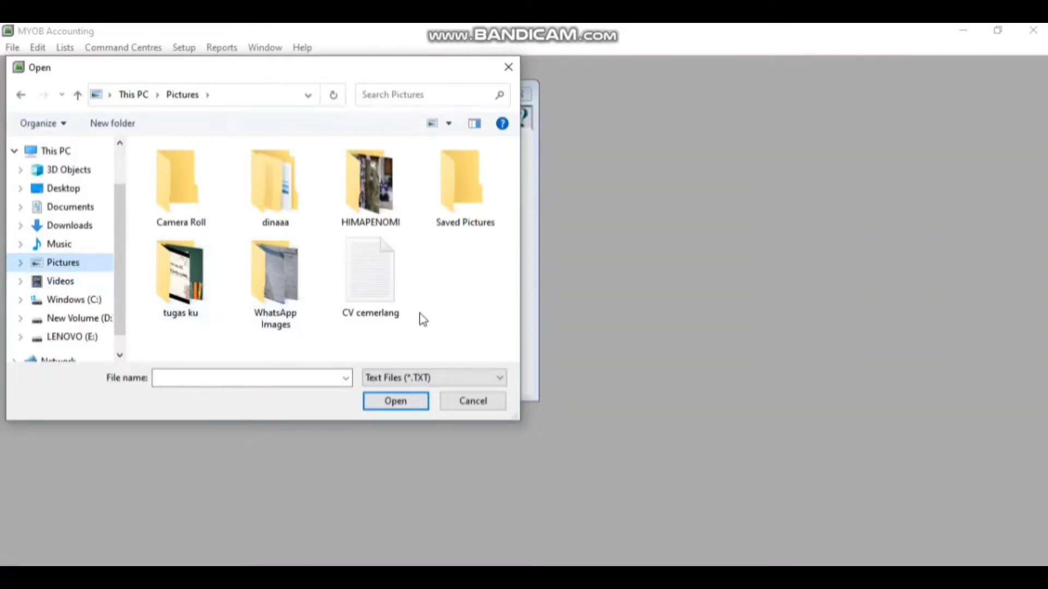
click(365, 299)
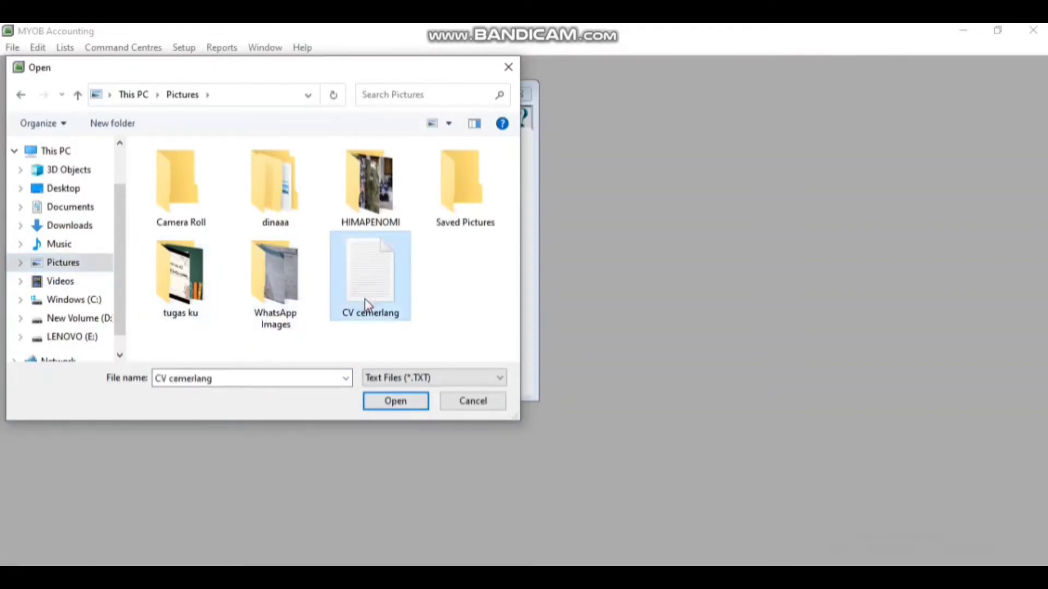
click(404, 407)
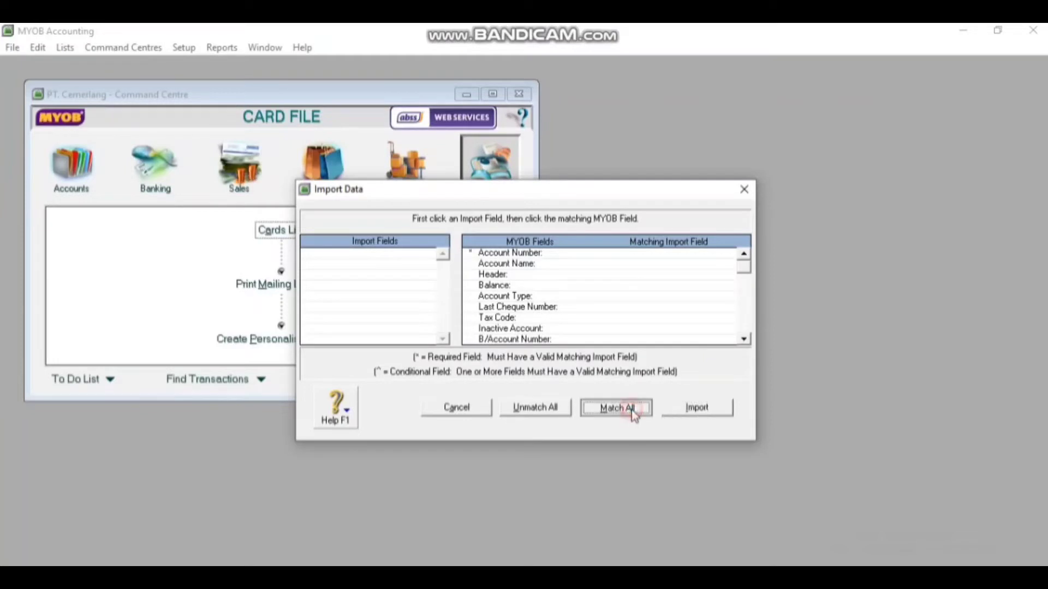
click(632, 413)
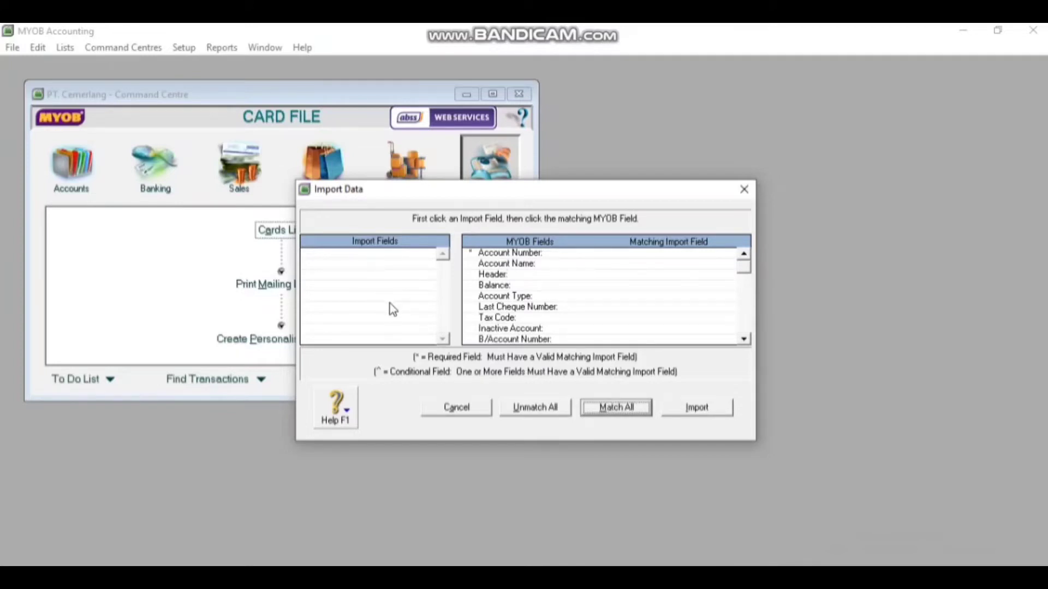
click(682, 414)
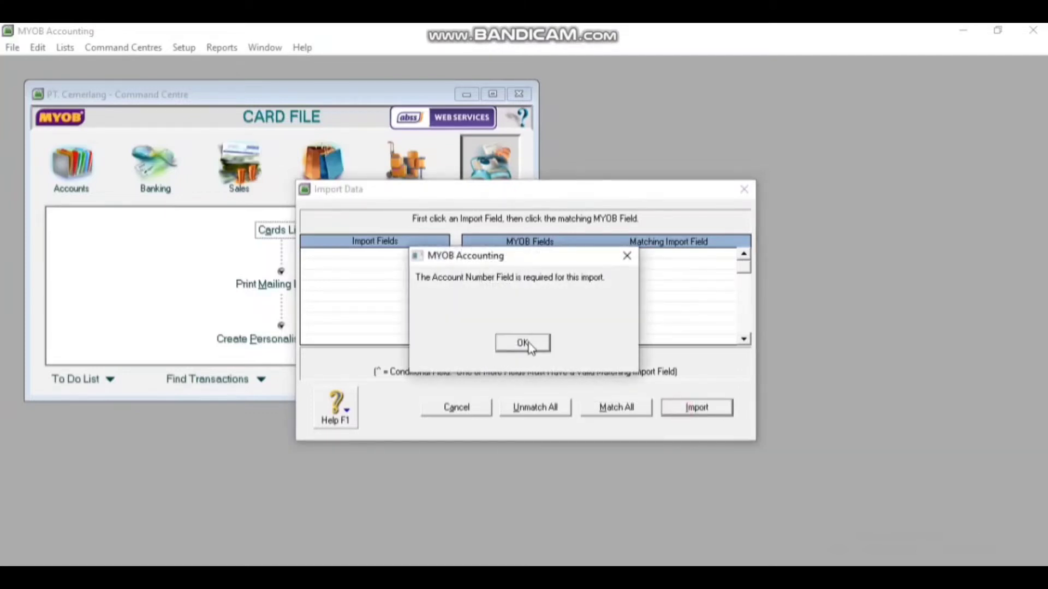
click(527, 345)
click(629, 409)
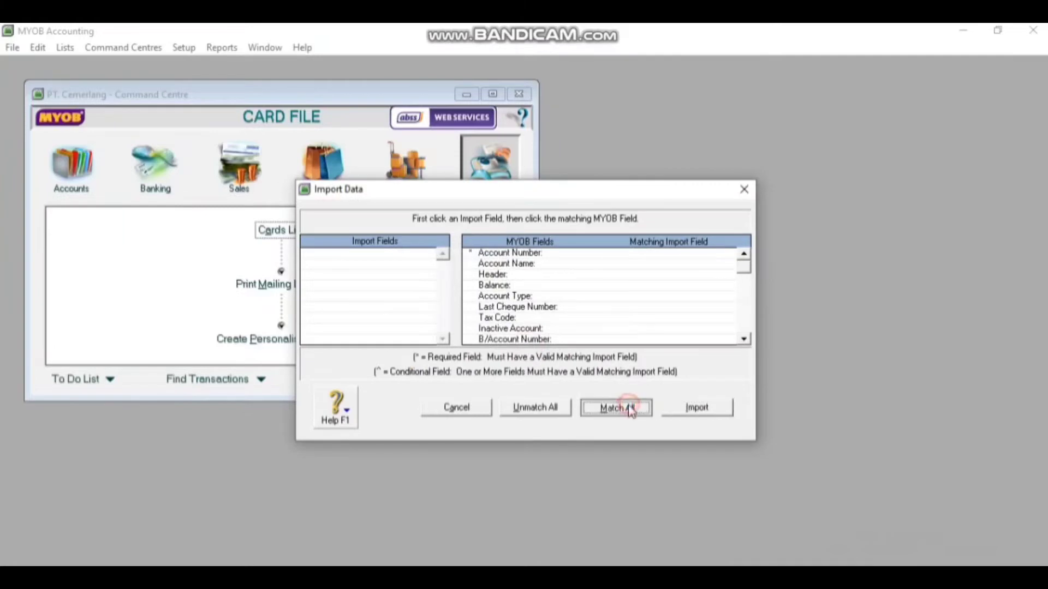
click(705, 409)
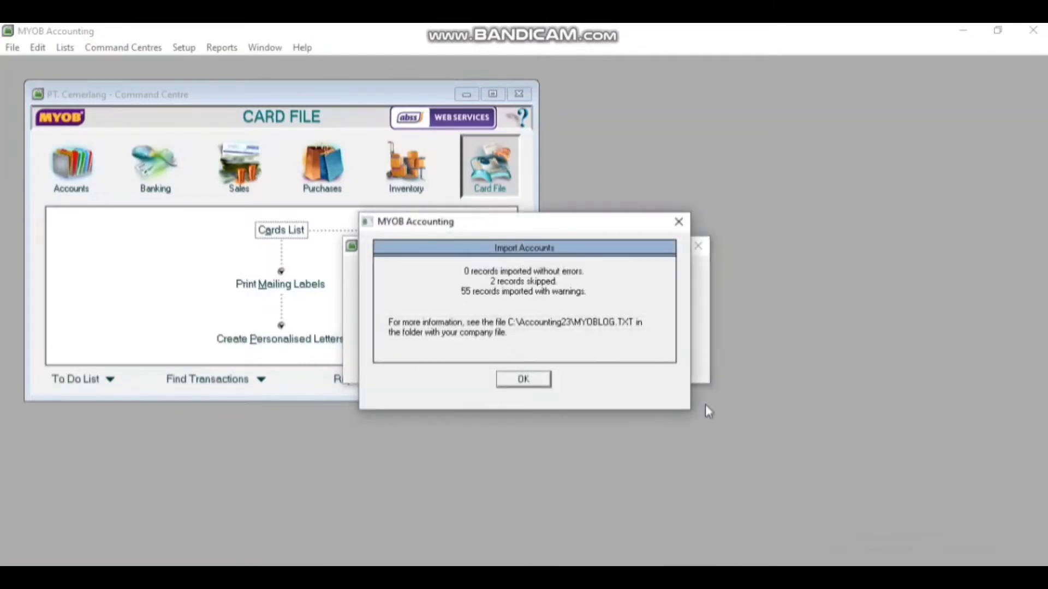
click(518, 379)
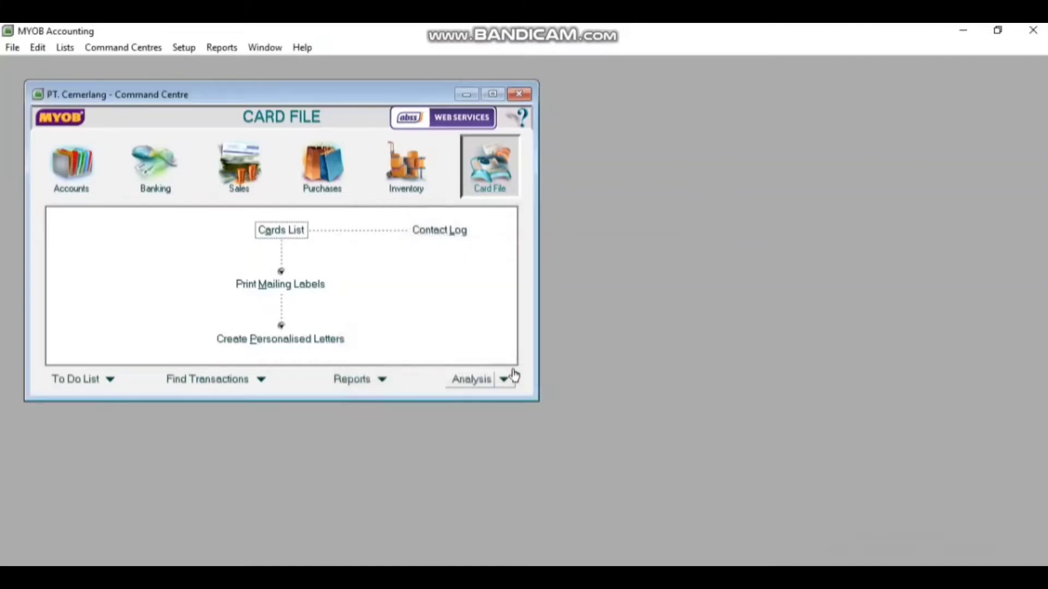
click(79, 180)
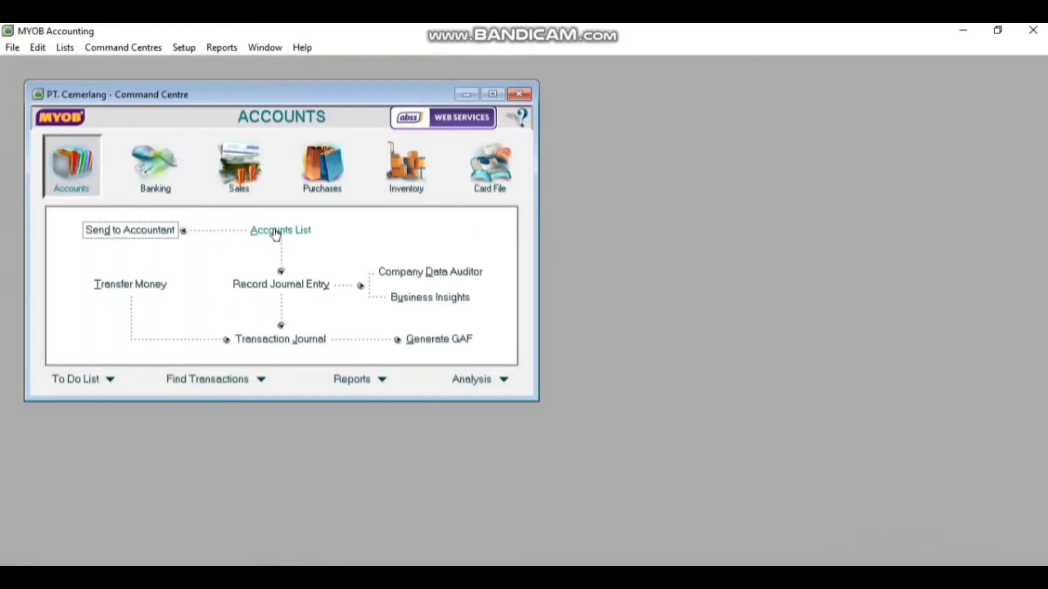
click(278, 231)
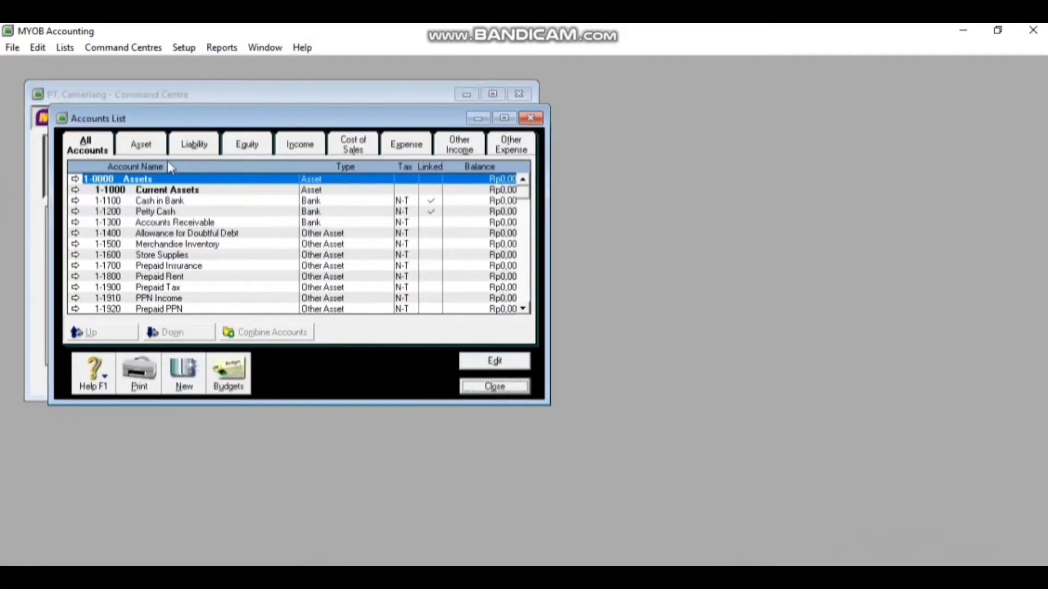
click(144, 148)
click(196, 146)
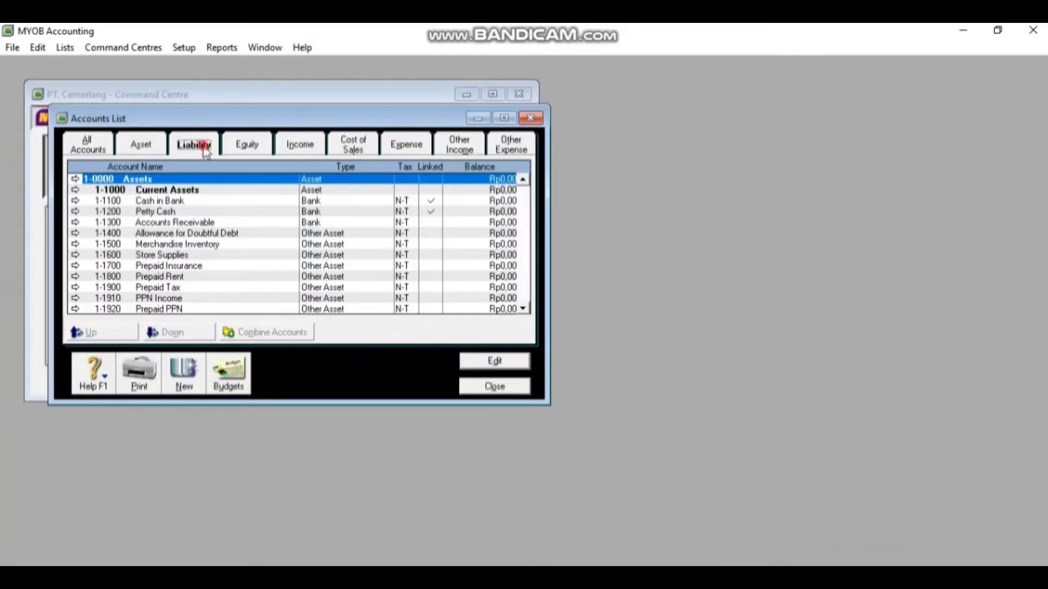
click(269, 148)
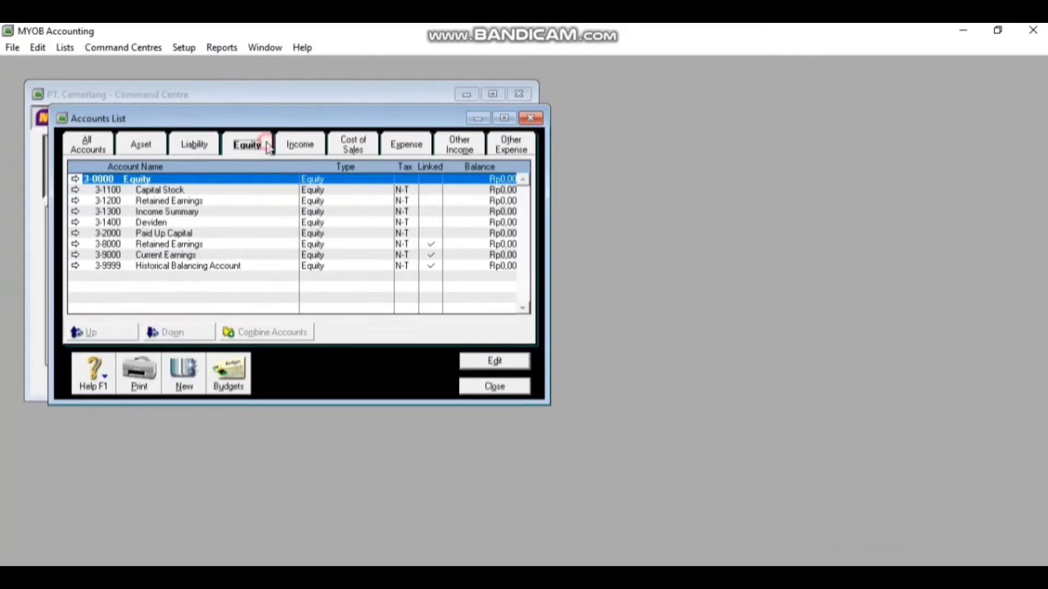
click(299, 147)
click(359, 147)
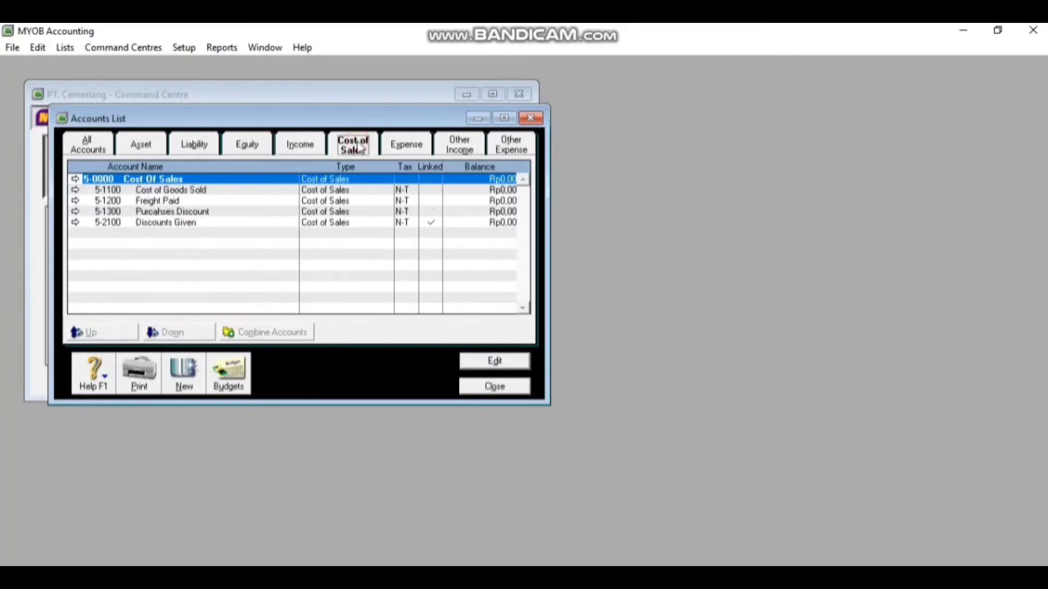
click(386, 149)
click(450, 153)
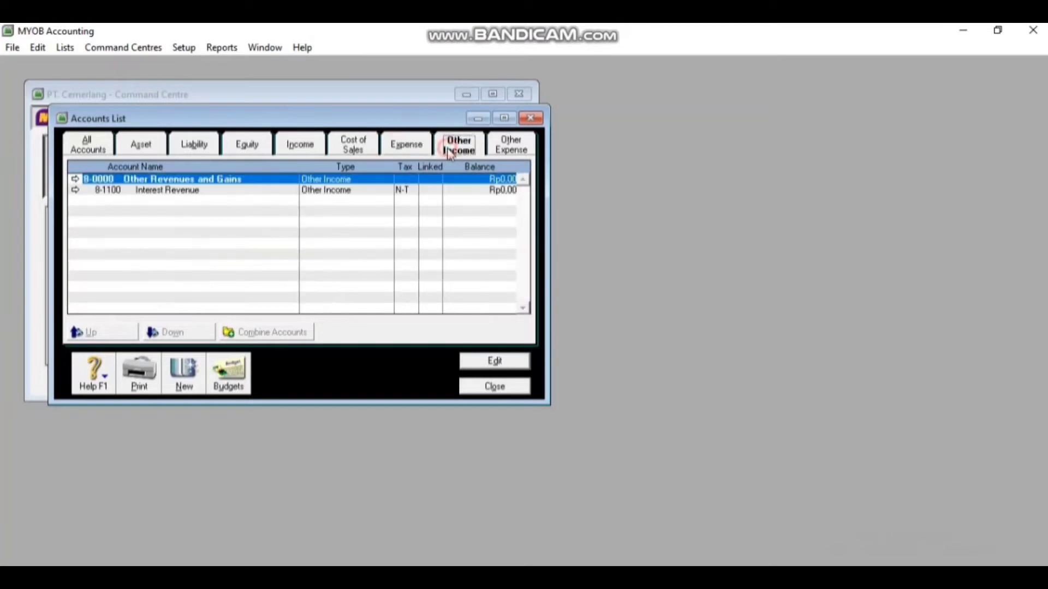
click(509, 151)
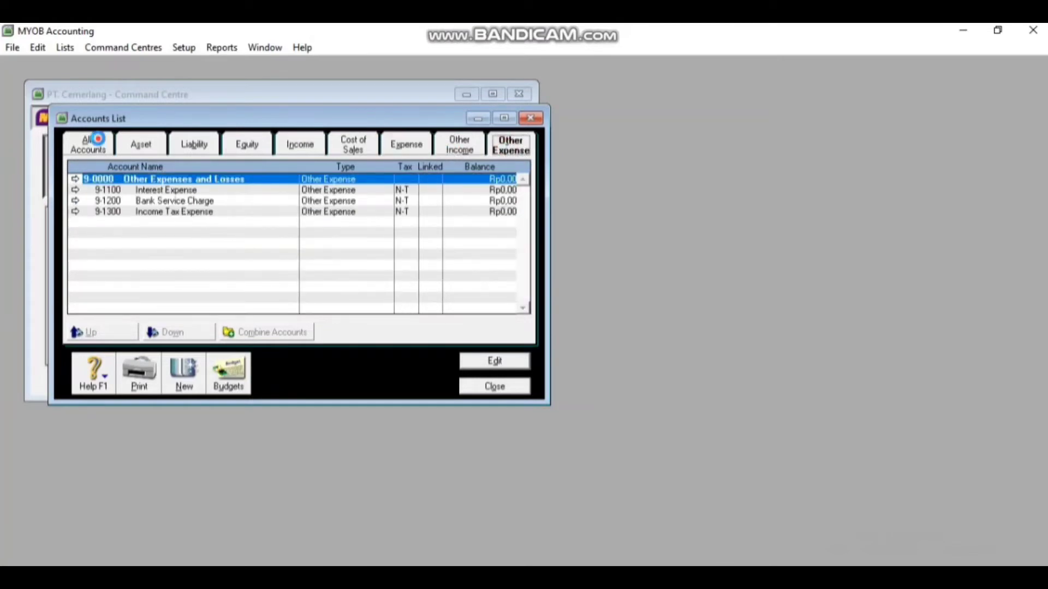
click(98, 144)
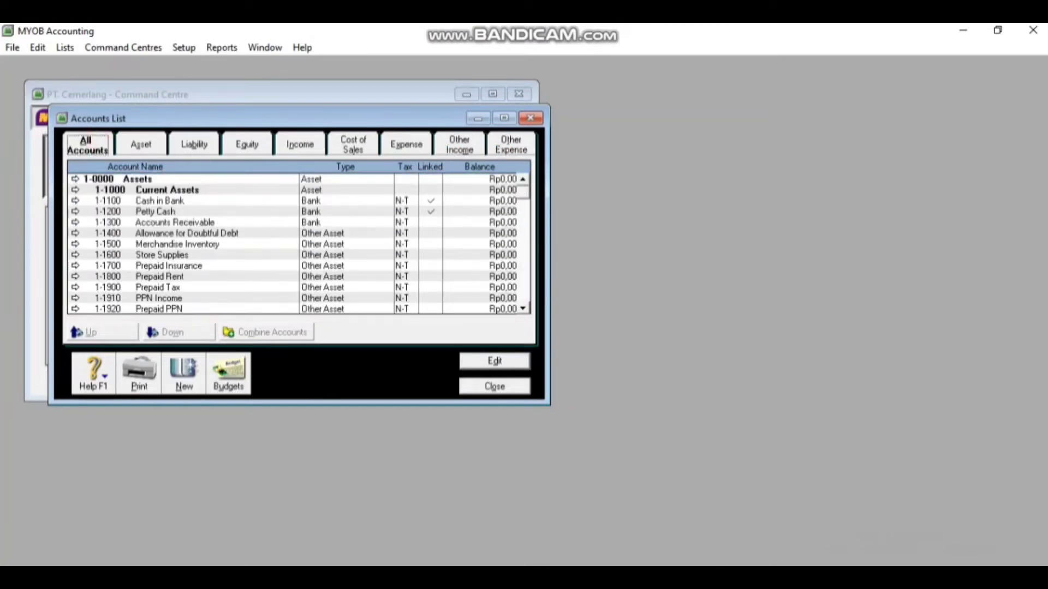
key(Escape)
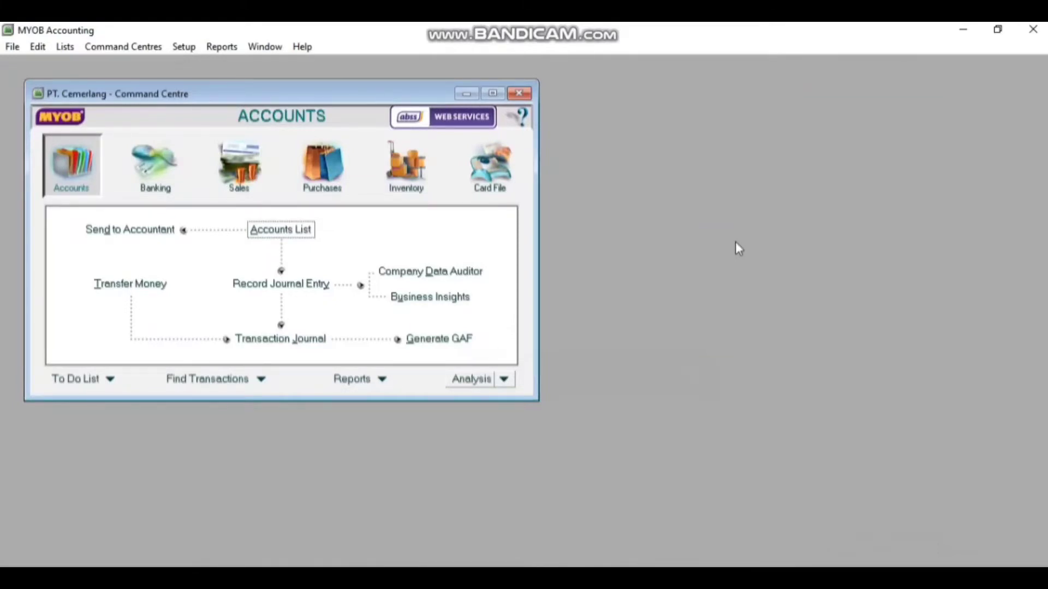
Check and accept the Accounts & Banking links: 3-9999 historical balancing, 1-1200 Petty Cash undeposited funds
click(186, 47)
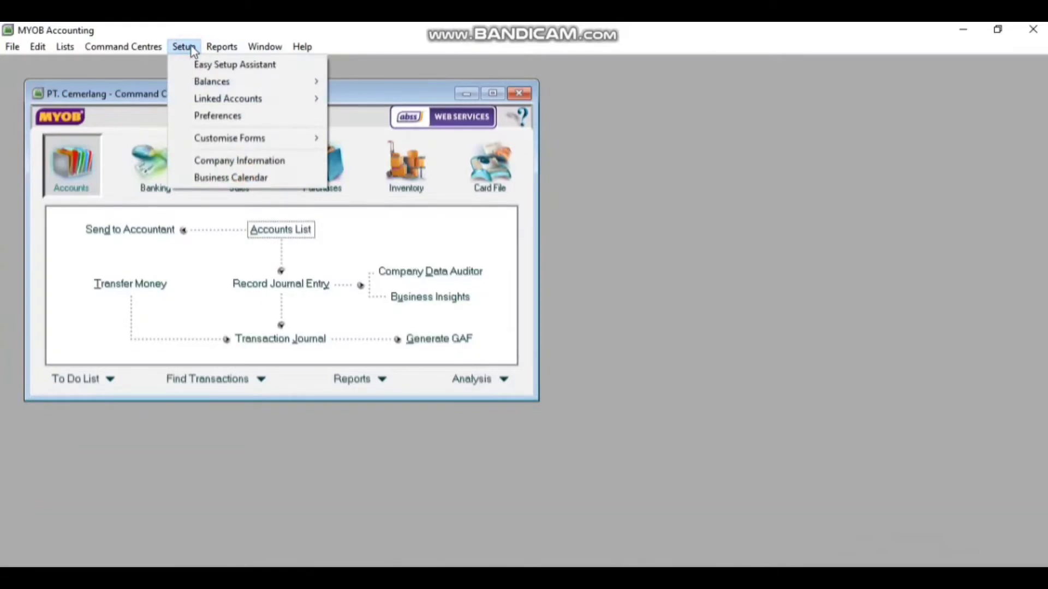
mouse_move(216, 100)
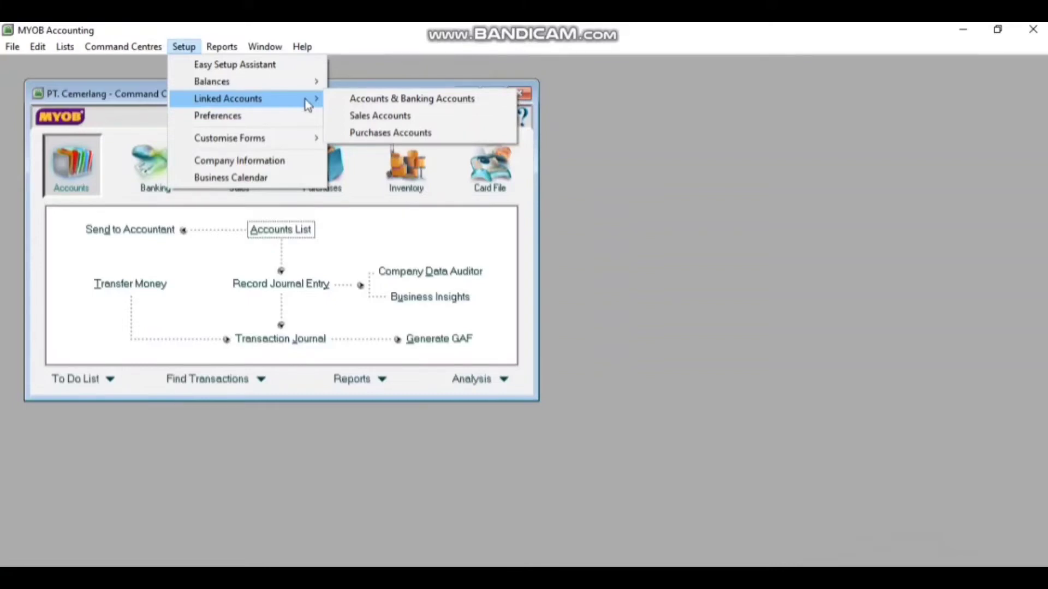
click(348, 101)
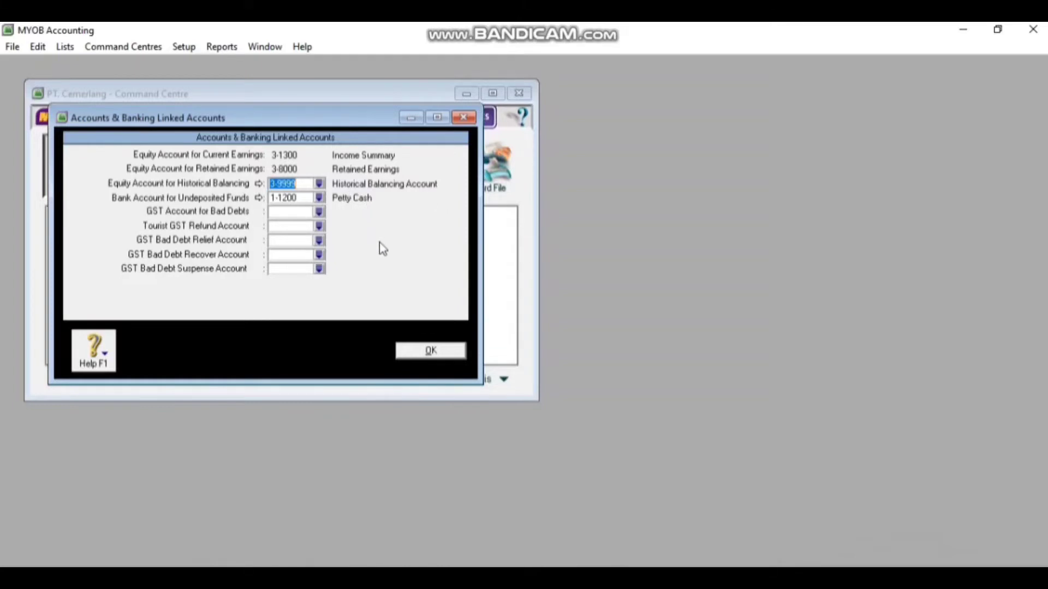
click(419, 352)
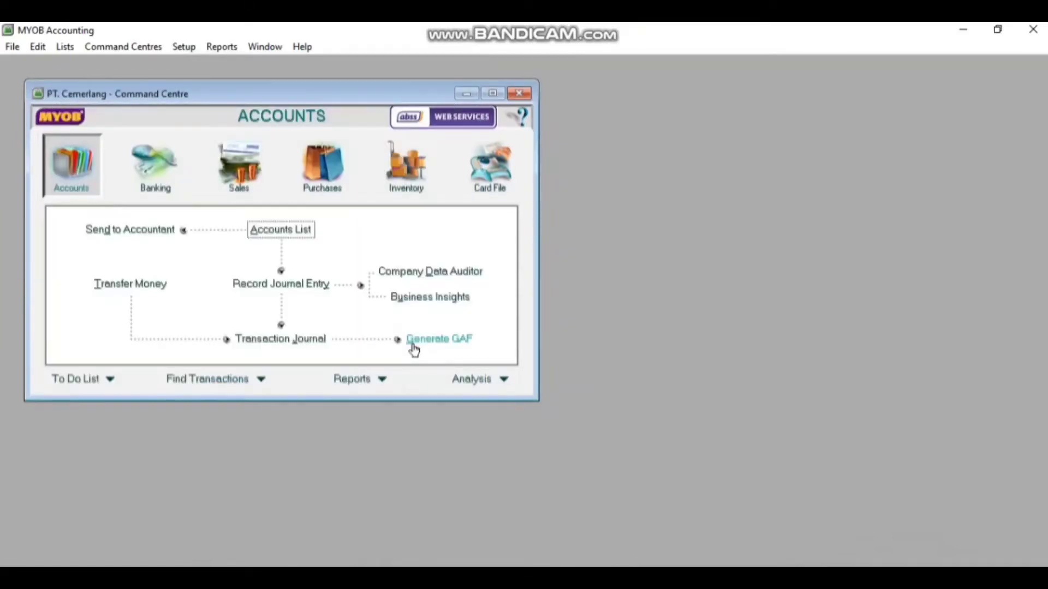
In Sales Linked Accounts, set receivables to 1-1300 Accounts Receivable and turn off freight on sales
click(183, 46)
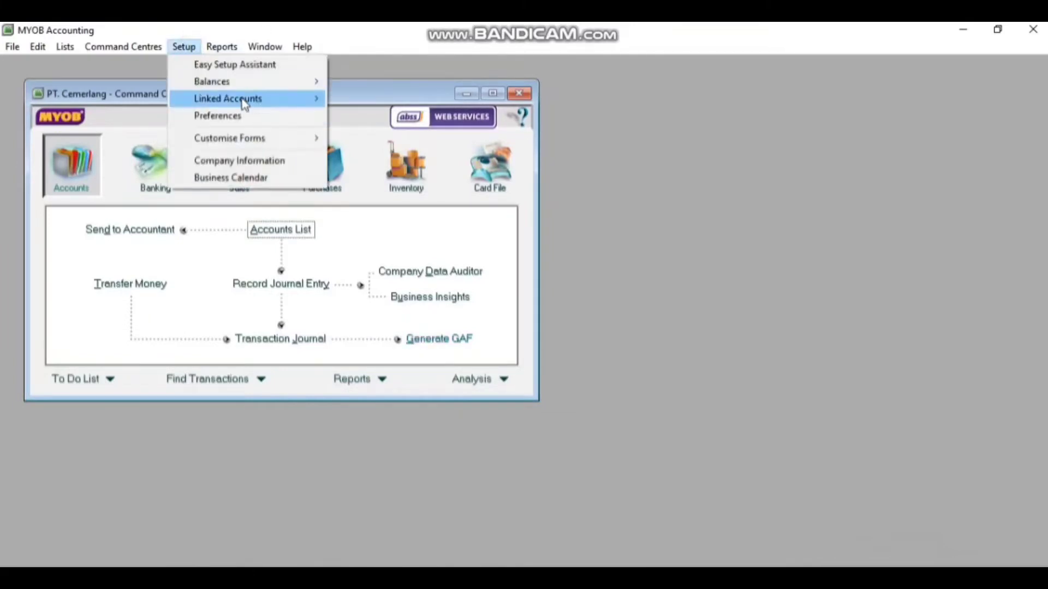
mouse_move(244, 104)
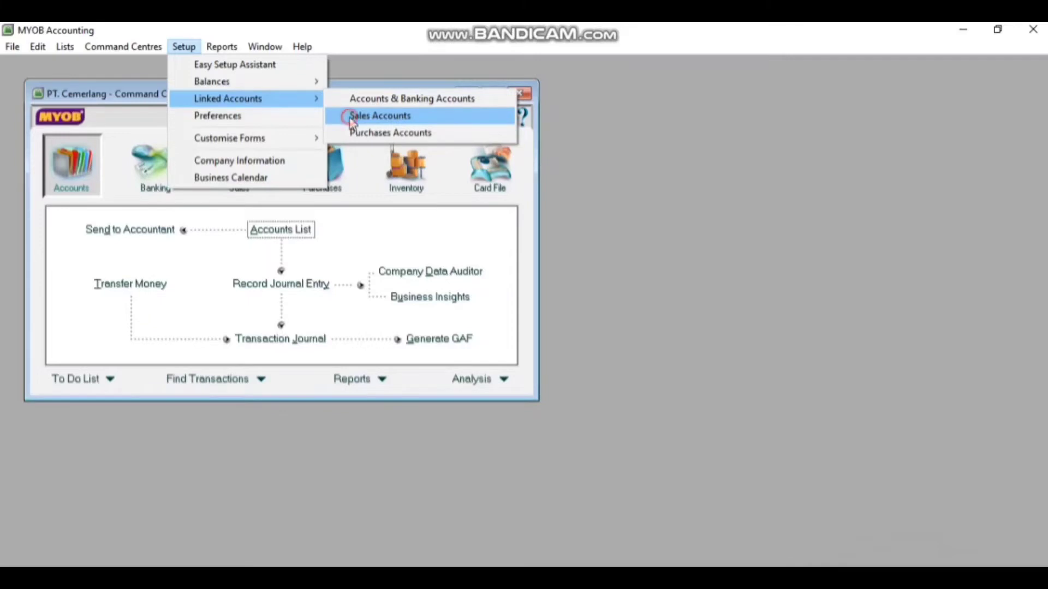
click(352, 116)
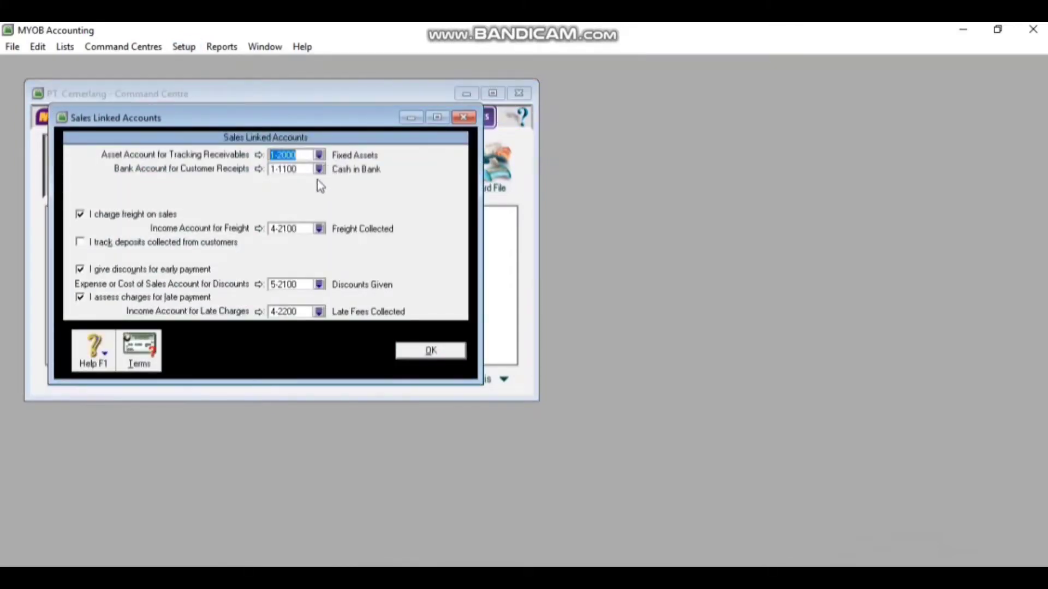
click(320, 155)
click(320, 156)
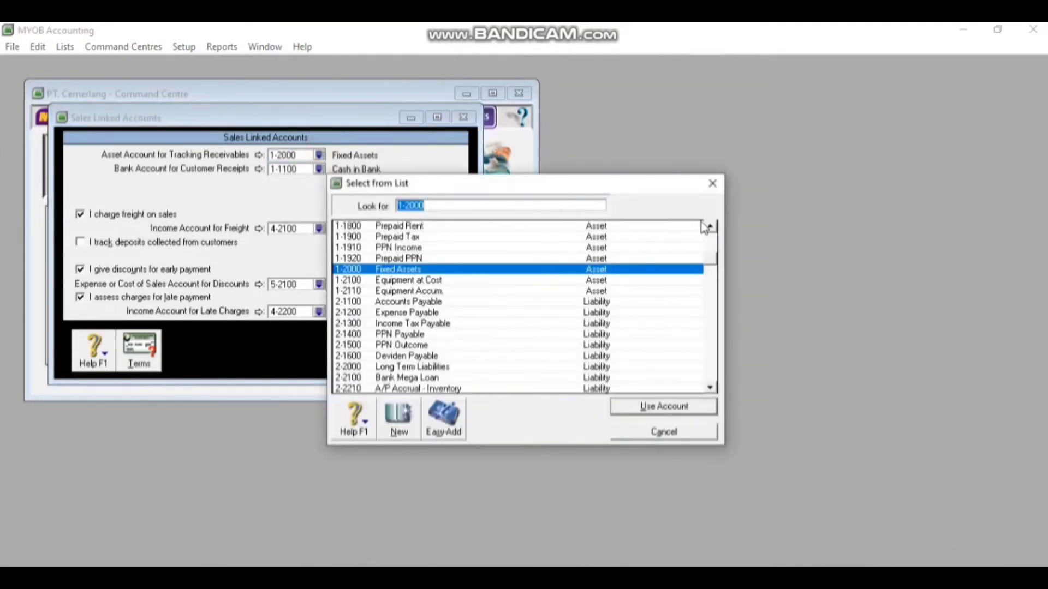
click(710, 226)
click(710, 226)
click(710, 226)
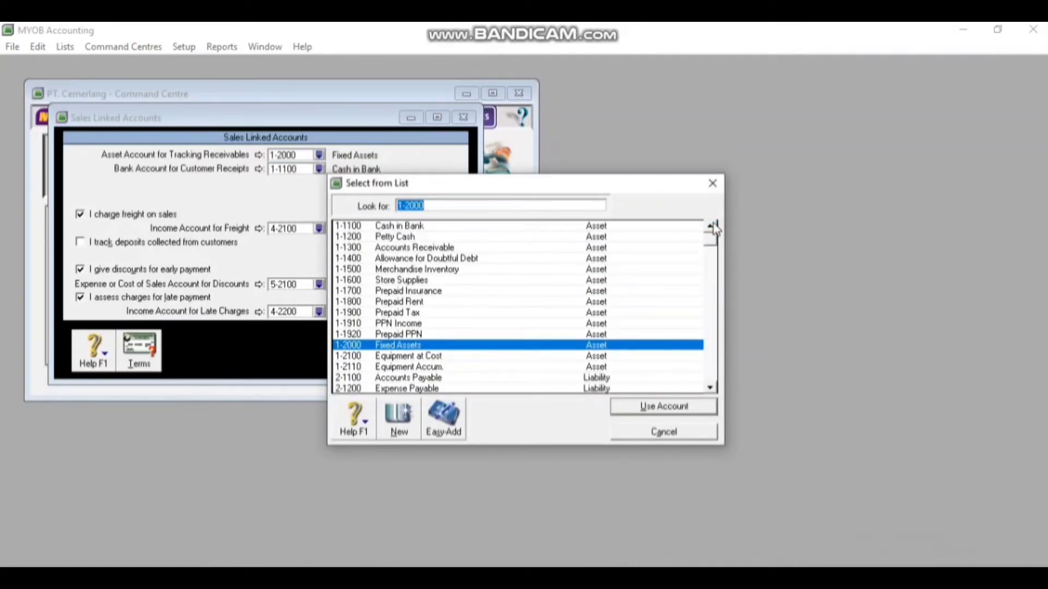
double_click(438, 247)
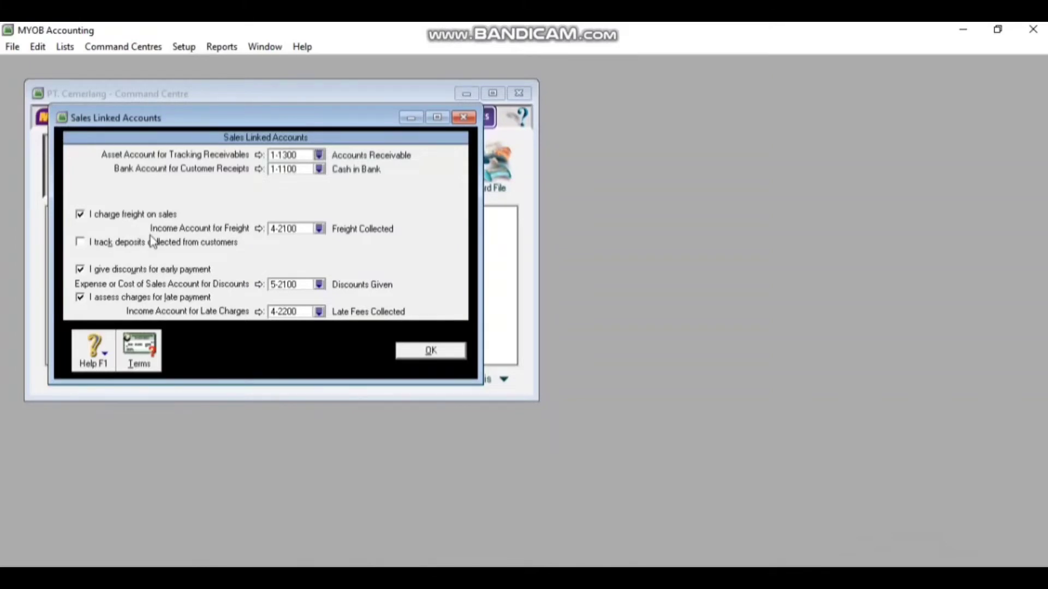
click(80, 214)
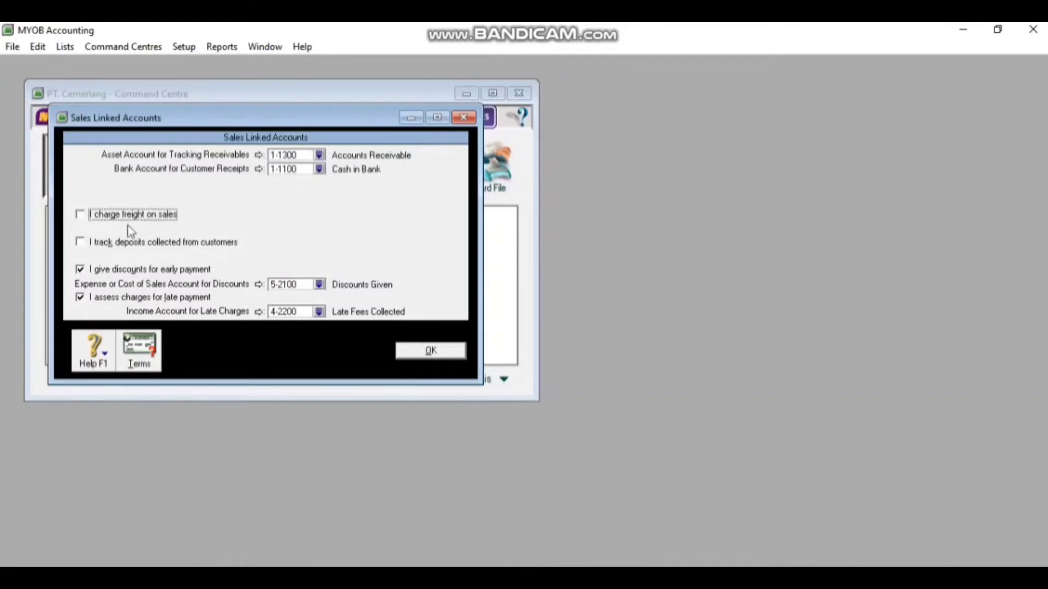
Select 4-1200 Sales Discount for discounts, disable late-payment charges and save the sales links
click(319, 285)
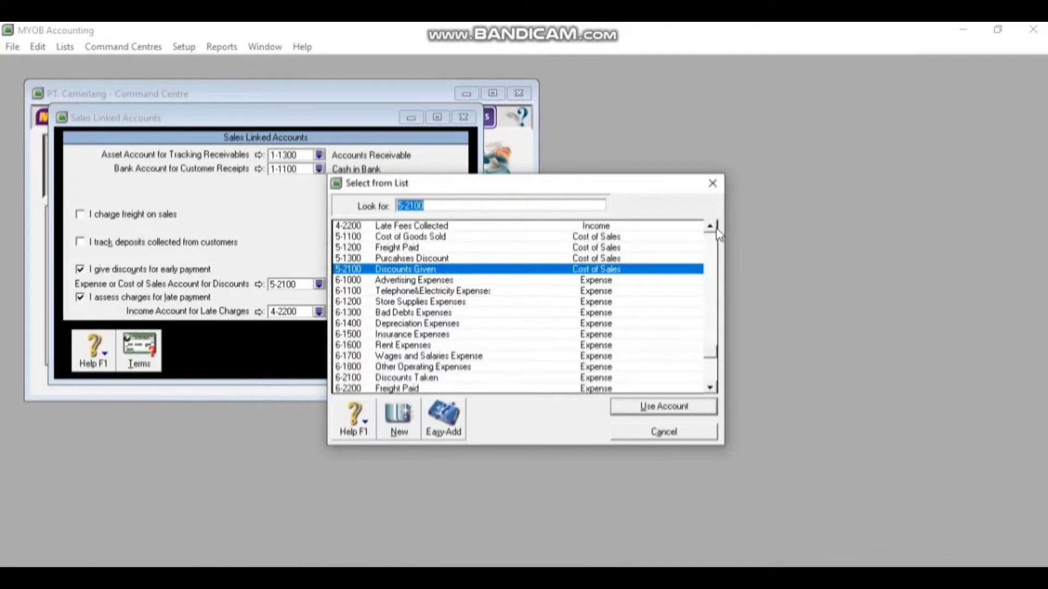
click(715, 229)
click(714, 228)
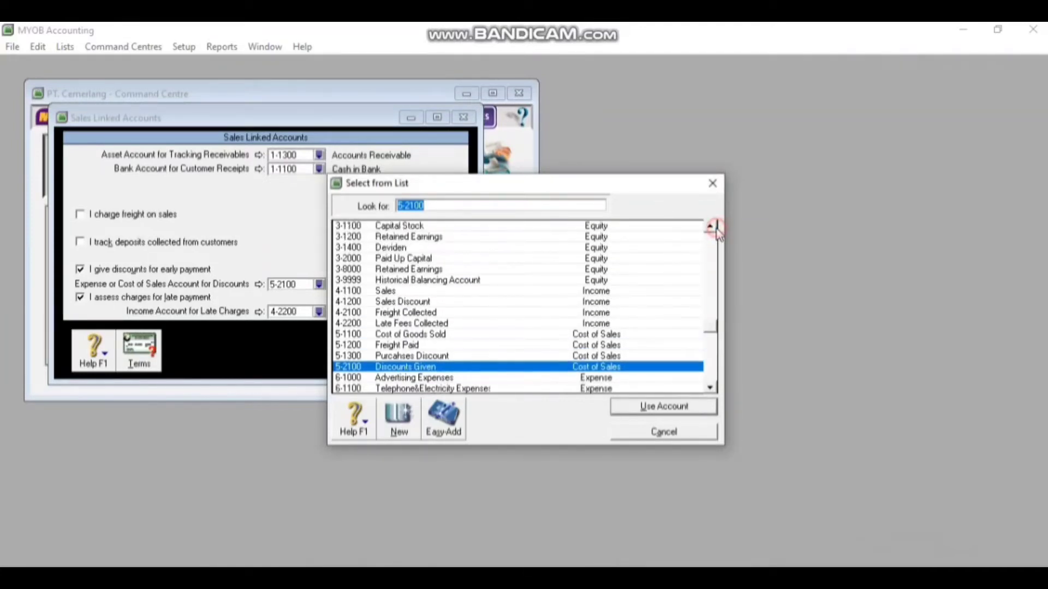
double_click(376, 302)
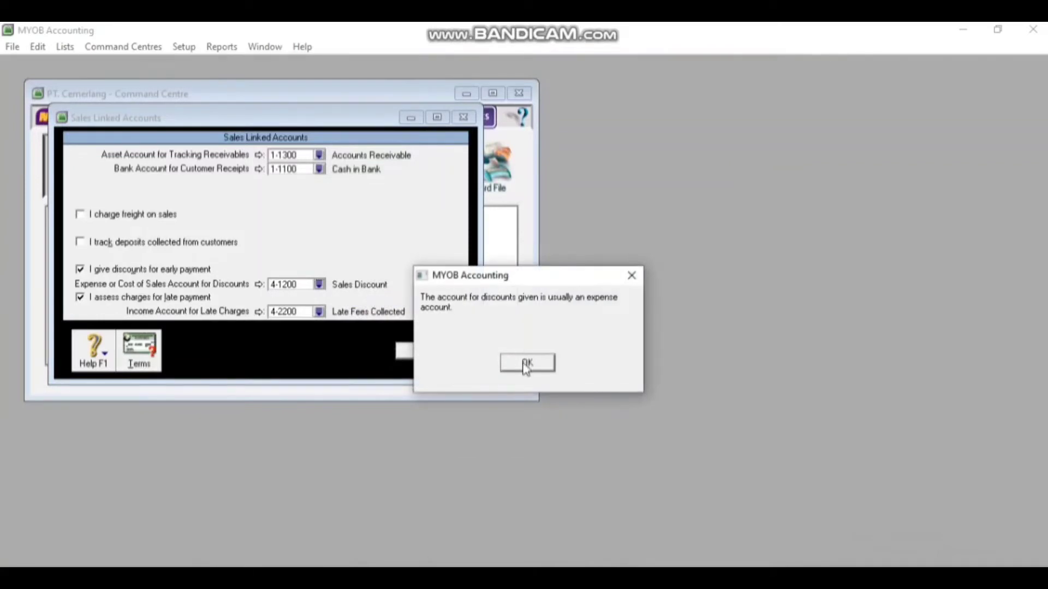
click(526, 363)
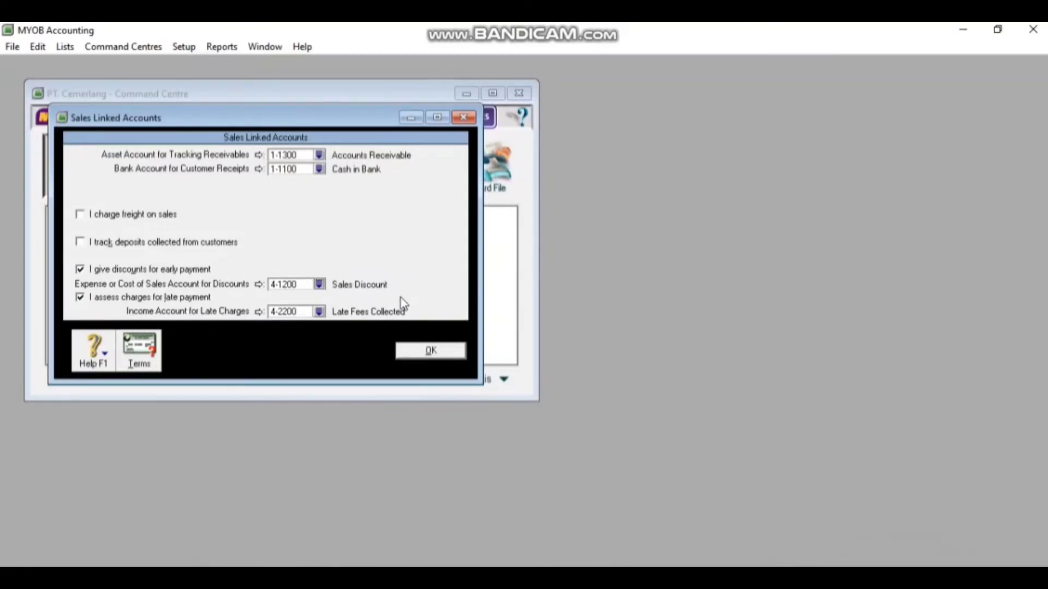
click(157, 302)
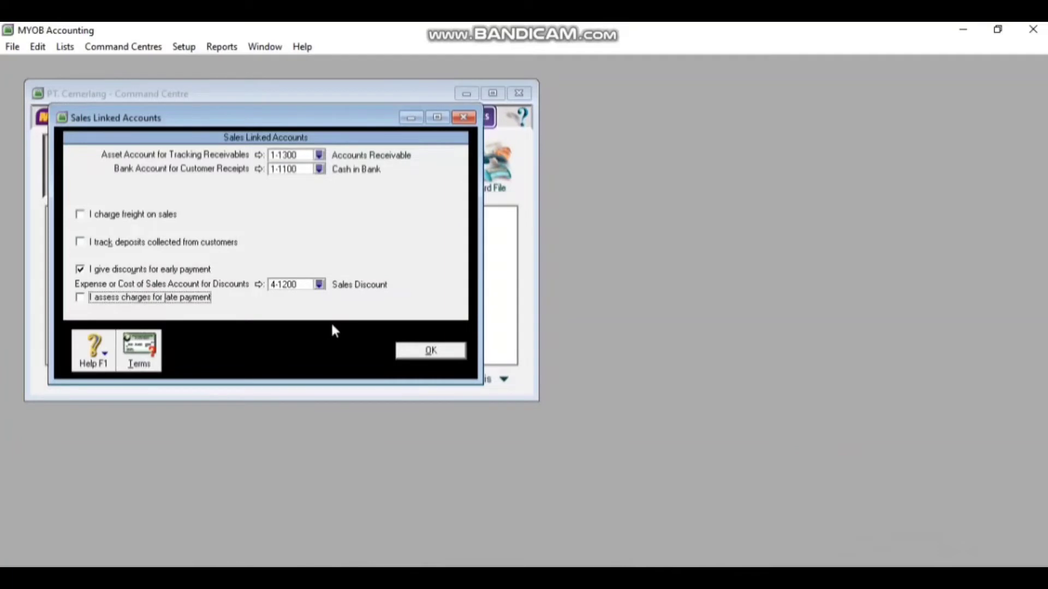
click(455, 350)
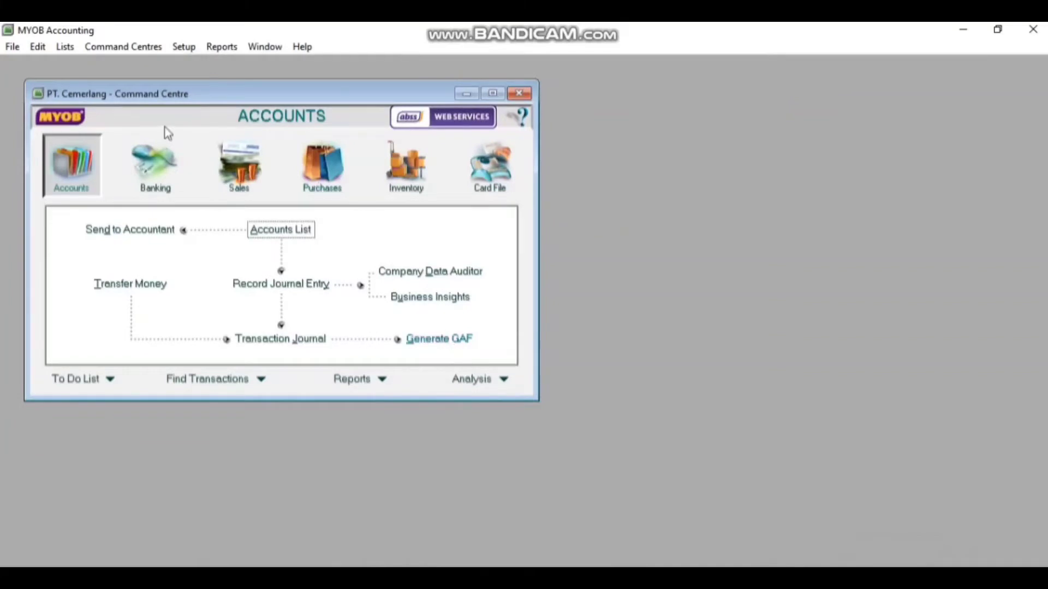
In Purchases Linked Accounts, change the payables tracking account to 2-1100 Accounts Payable
click(184, 45)
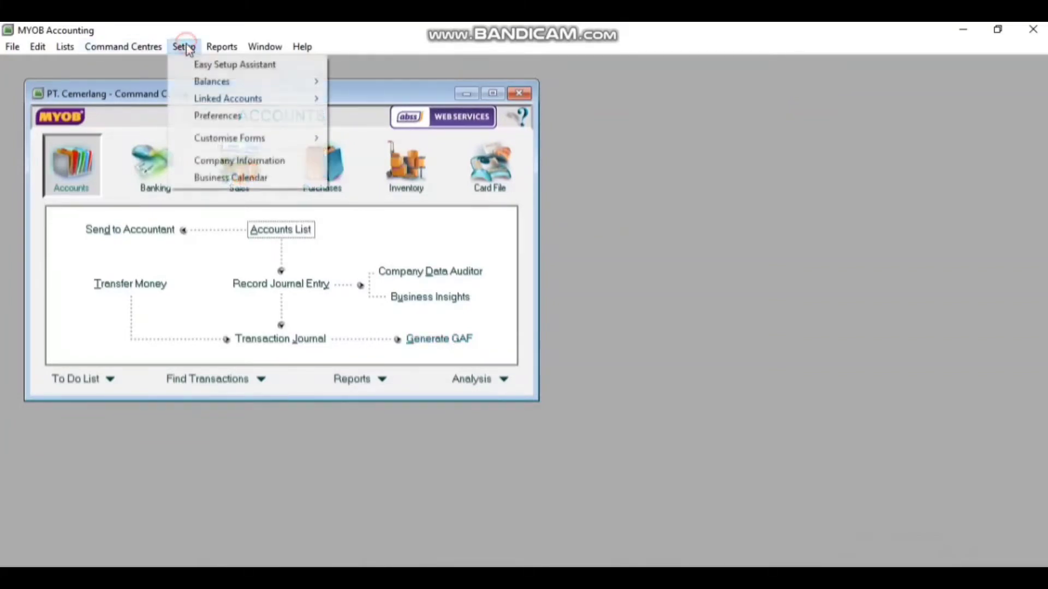
mouse_move(253, 101)
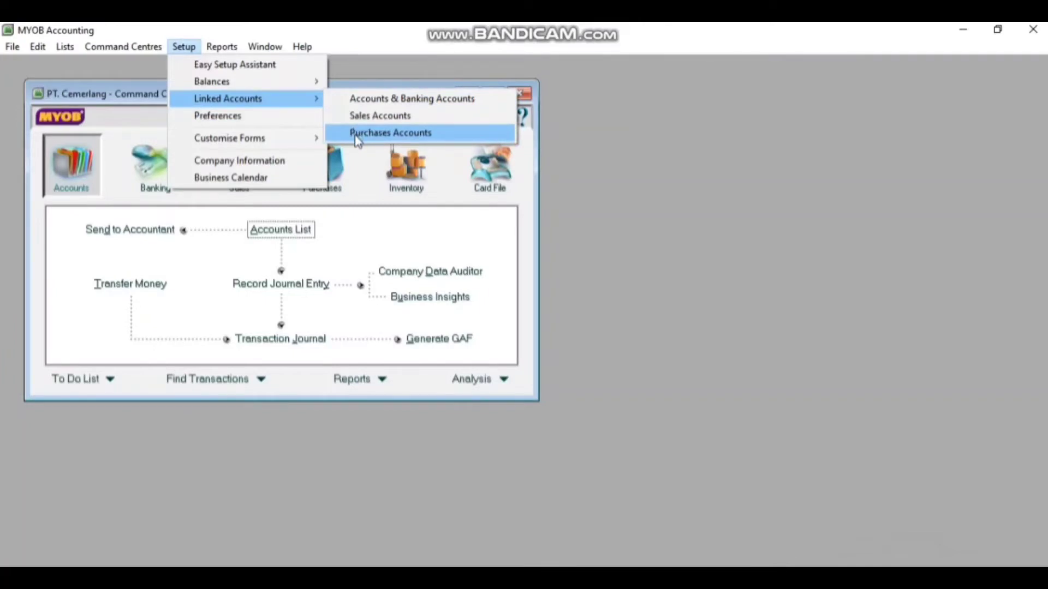
click(354, 134)
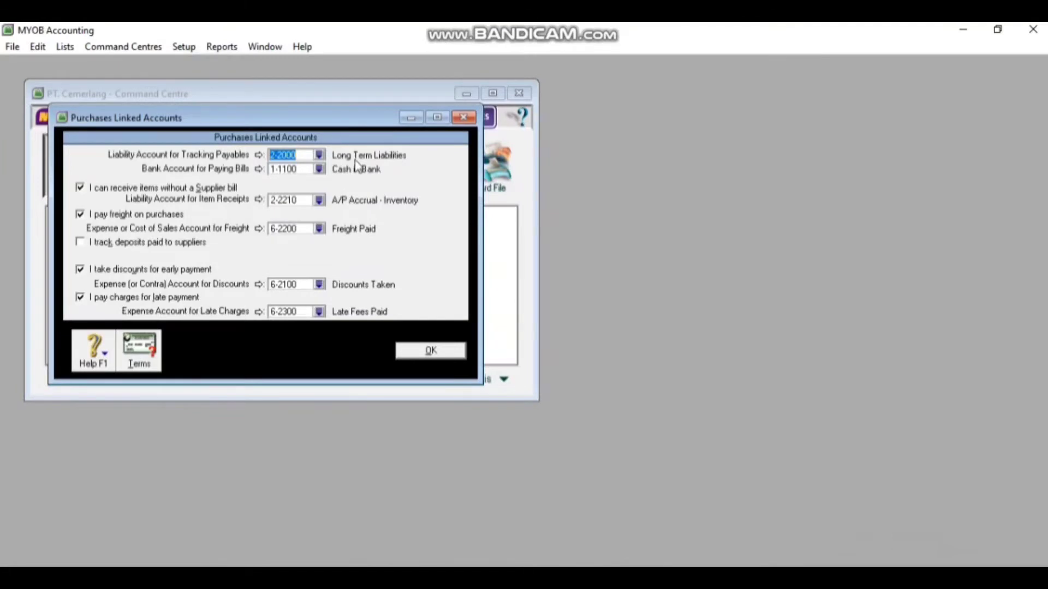
click(320, 156)
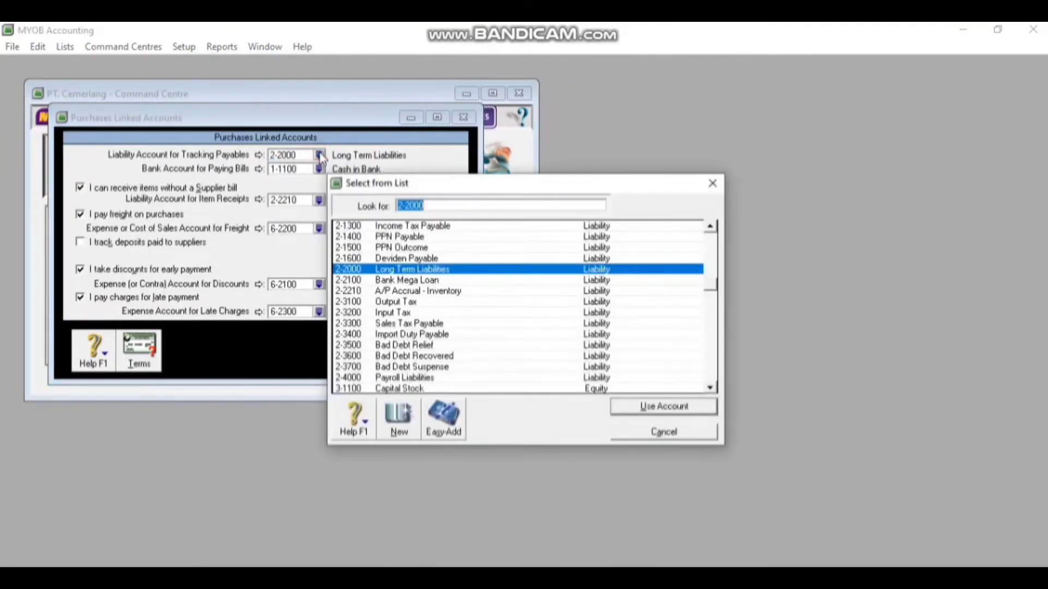
click(709, 229)
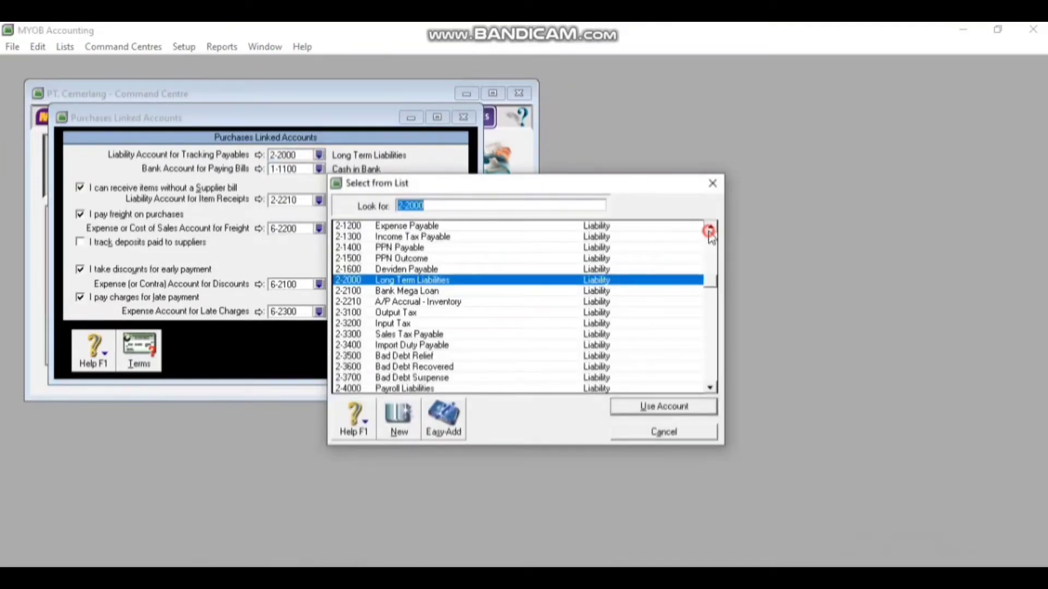
click(710, 228)
click(709, 228)
click(710, 228)
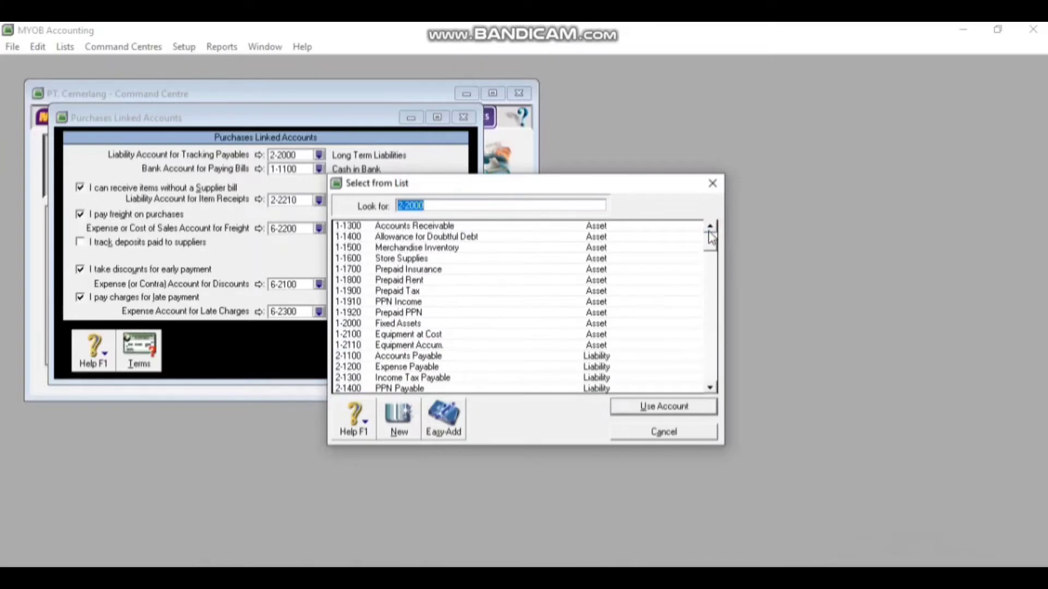
double_click(450, 357)
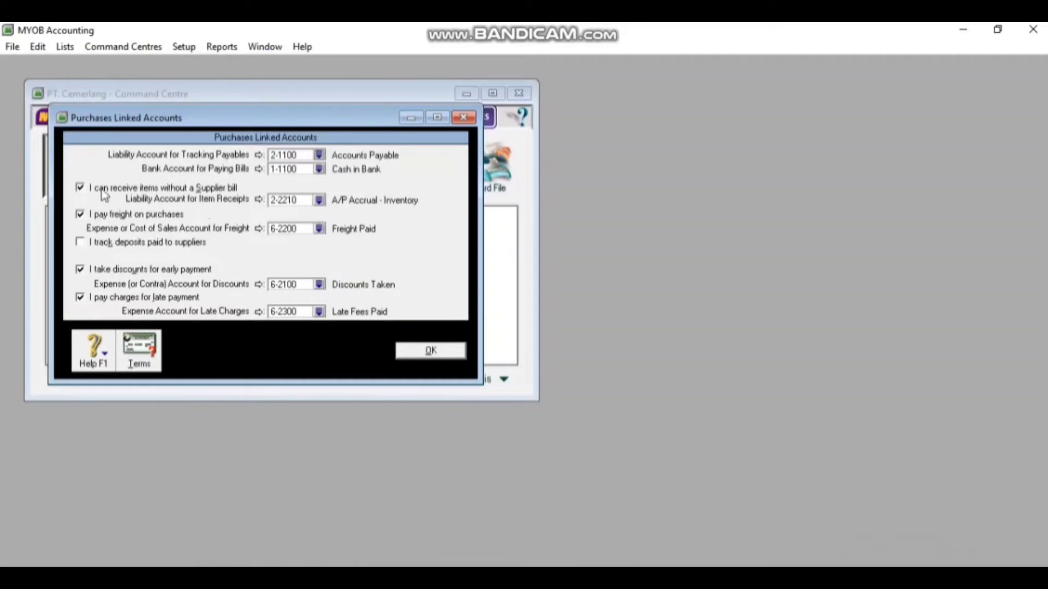
Turn off receiving items without a bill, link purchase discounts to 5-1300, disable late-payment charges, and save
click(81, 188)
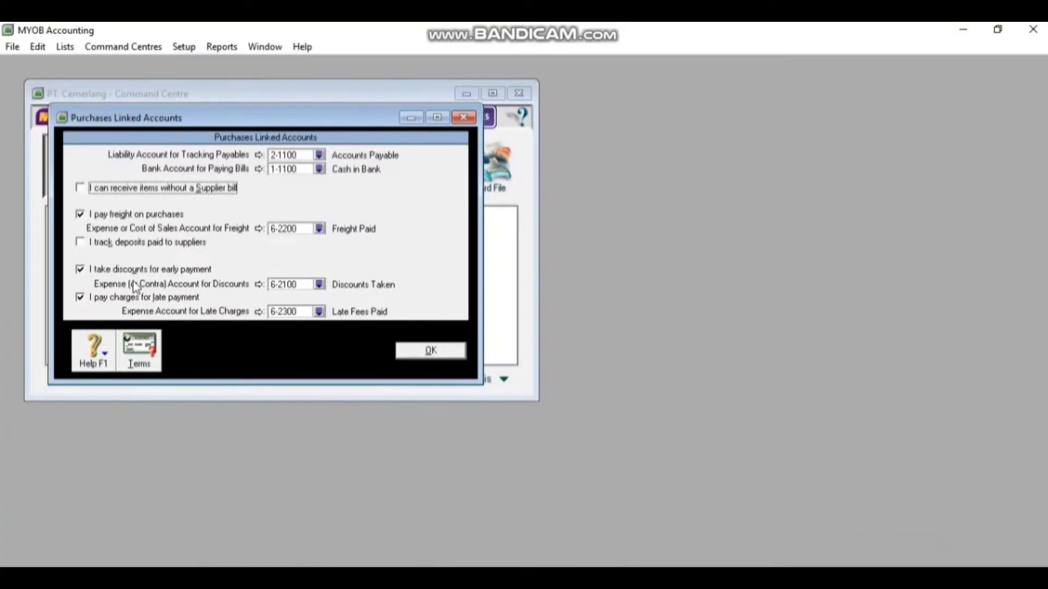
click(320, 285)
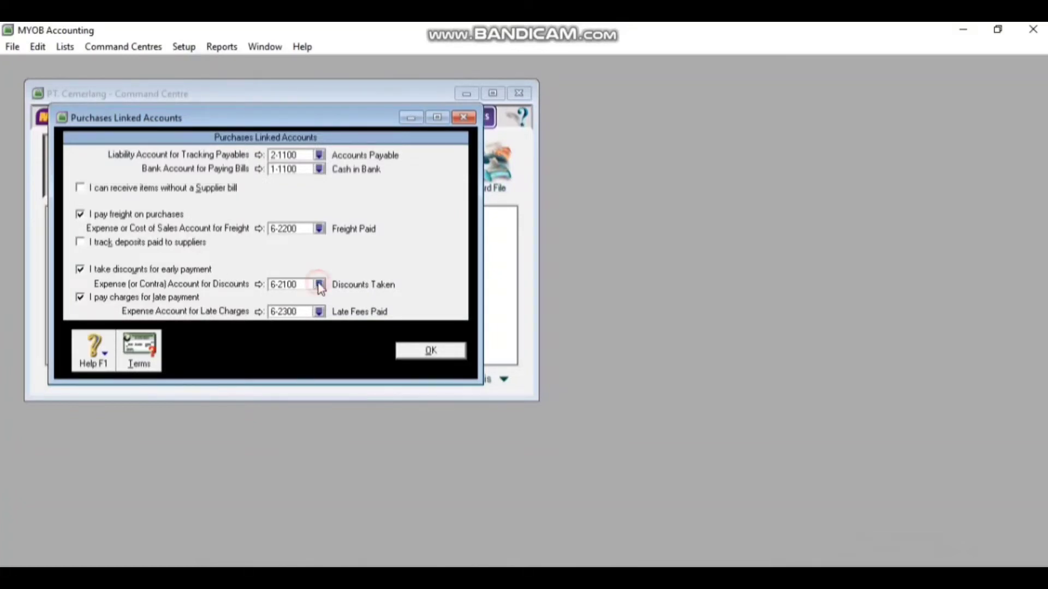
drag(714, 228, 713, 229)
drag(715, 387, 715, 388)
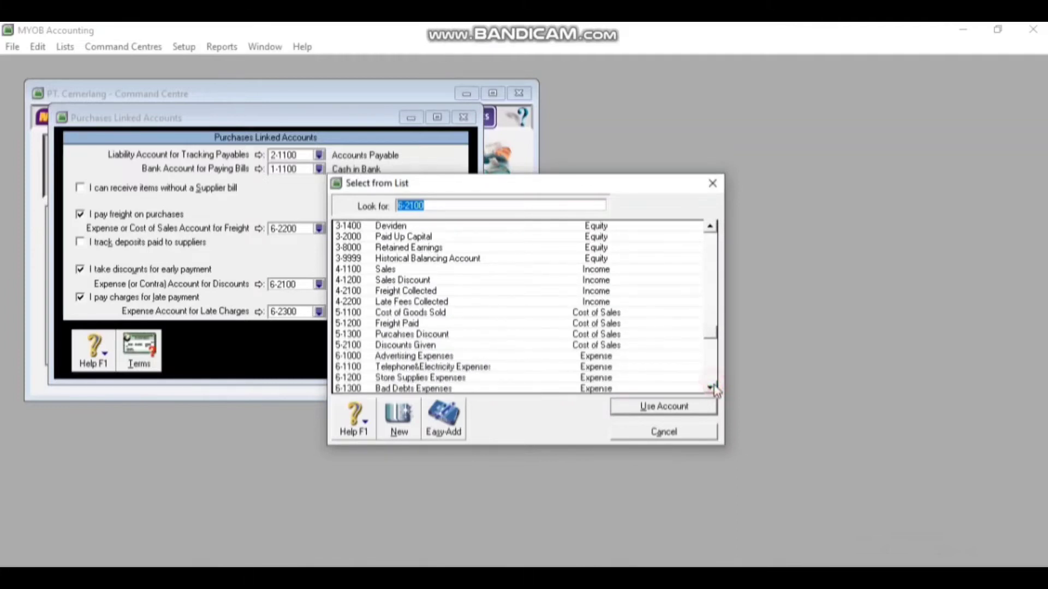
double_click(441, 336)
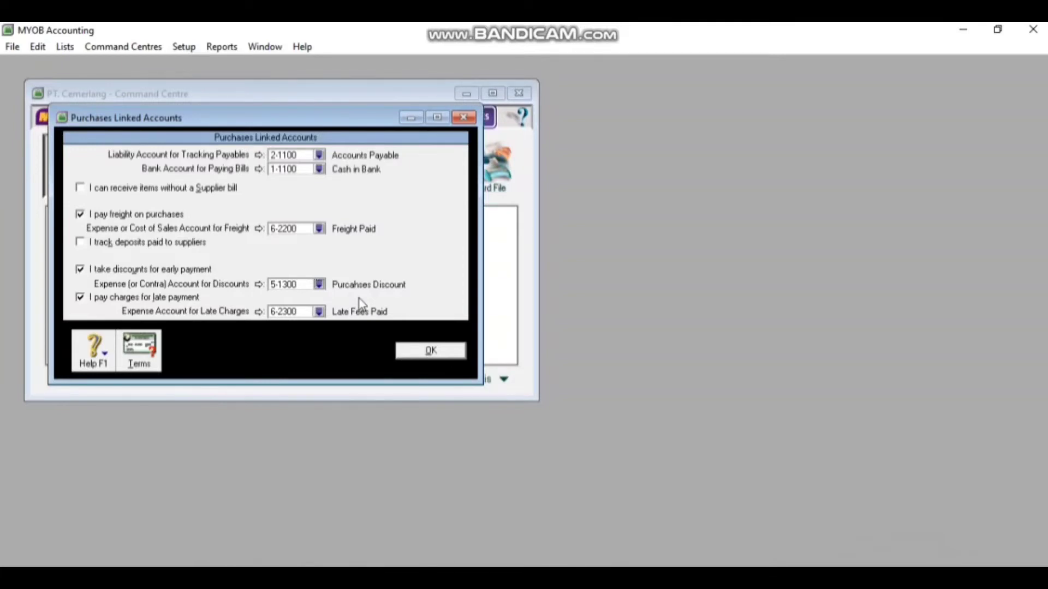
click(175, 299)
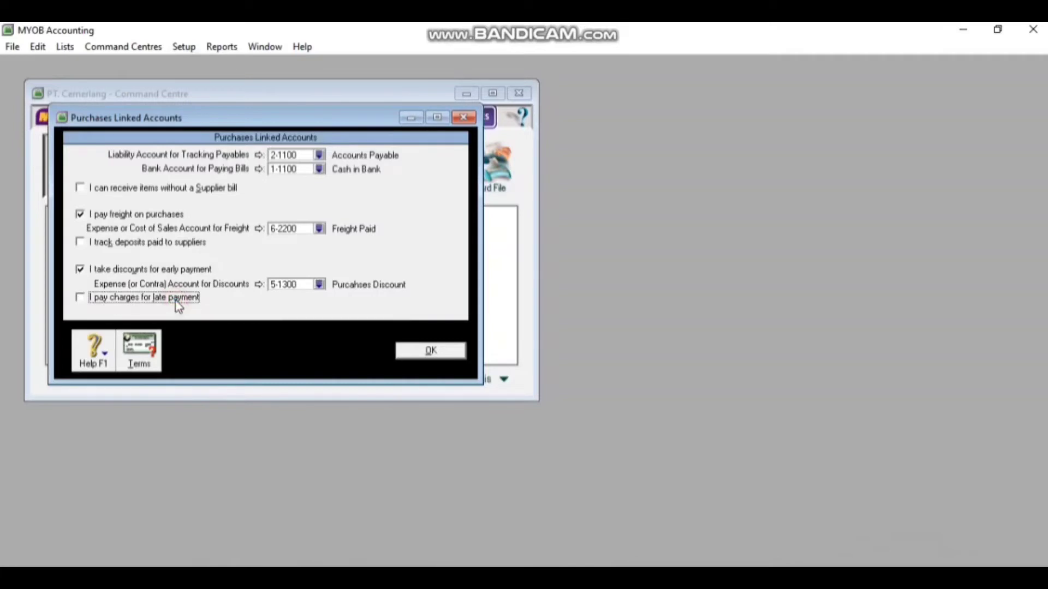
click(453, 352)
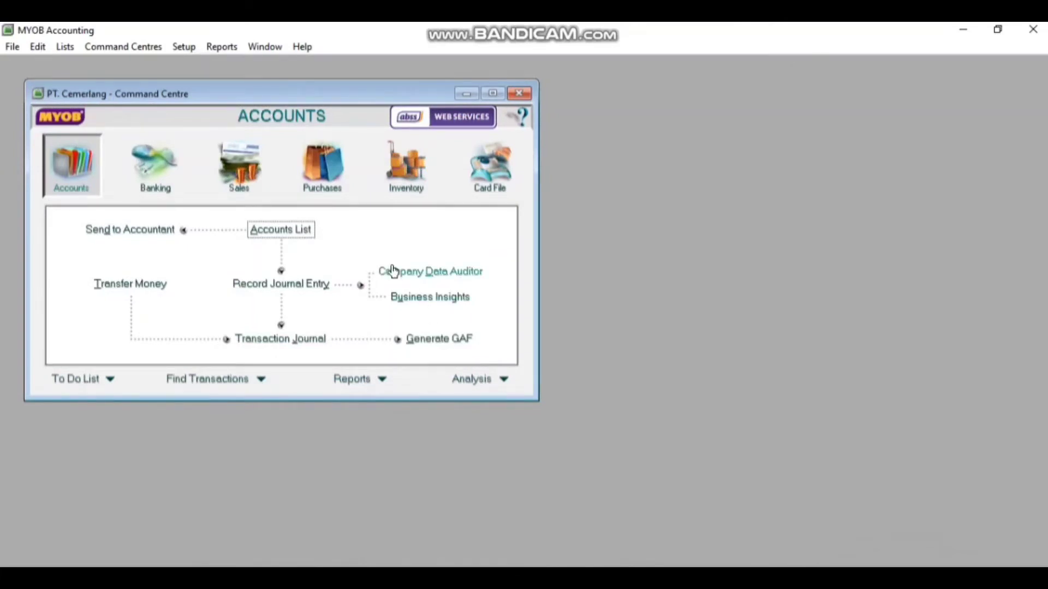
Show the Accounts List on its Cost of Sales tab, then bring up the Lists menu
click(281, 235)
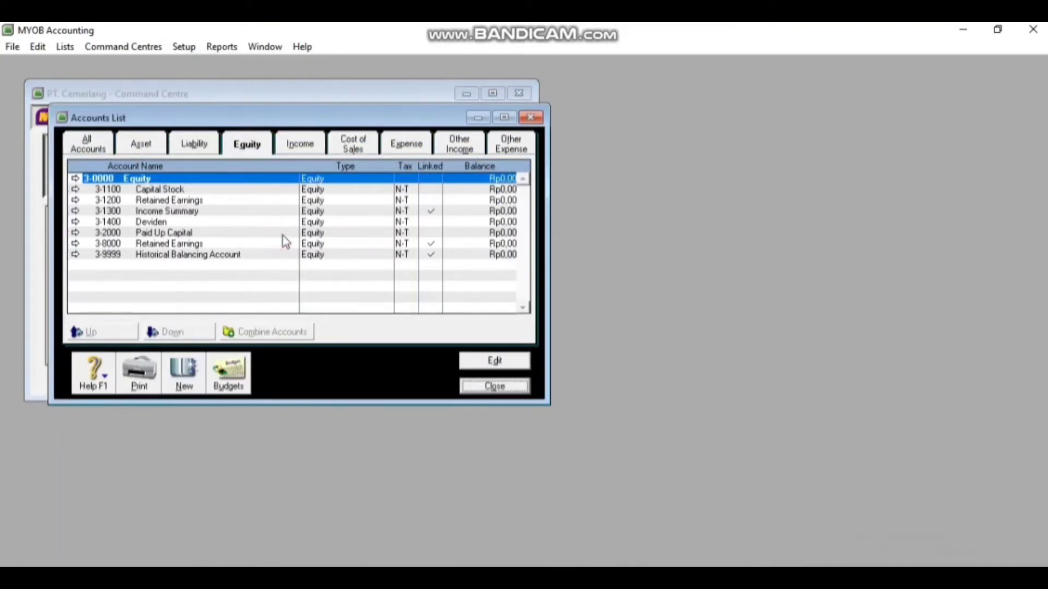
click(353, 147)
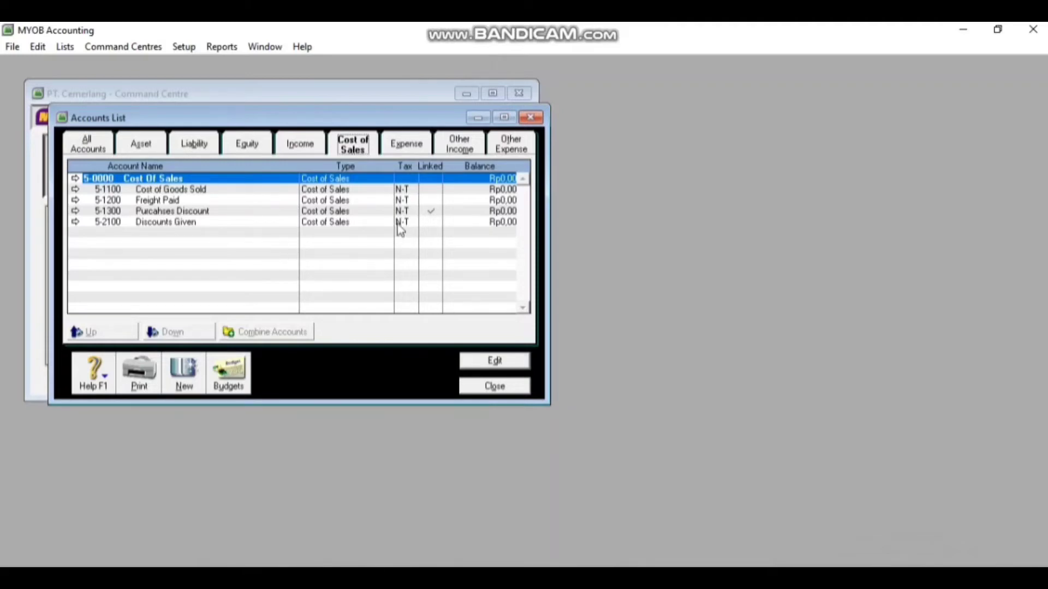
click(67, 48)
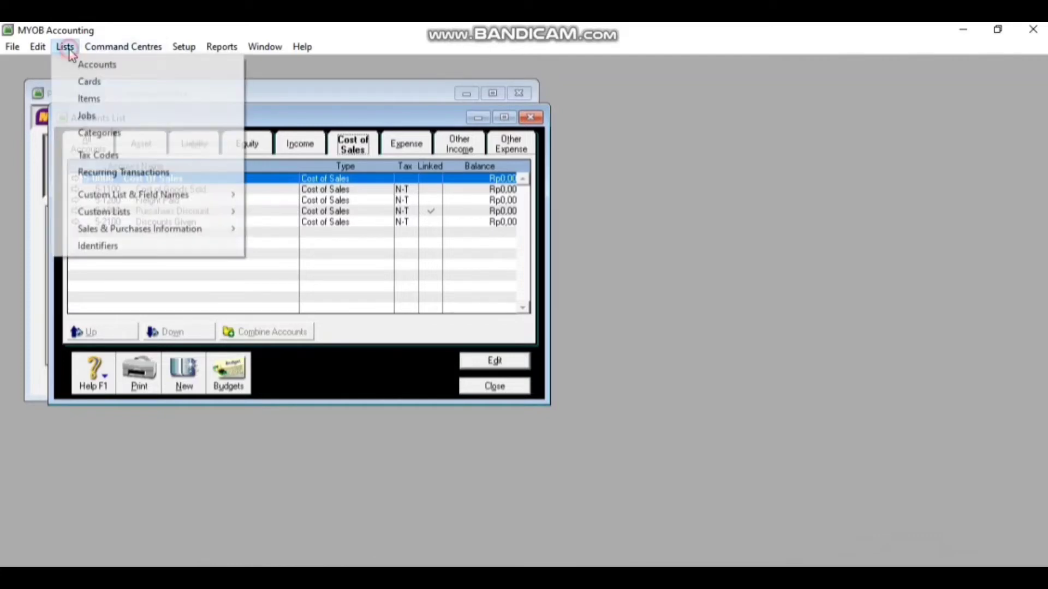
In the Tax Code List, delete the AJP, AJS, BL, CGA, DS, E43, EP and ES tax codes
click(126, 156)
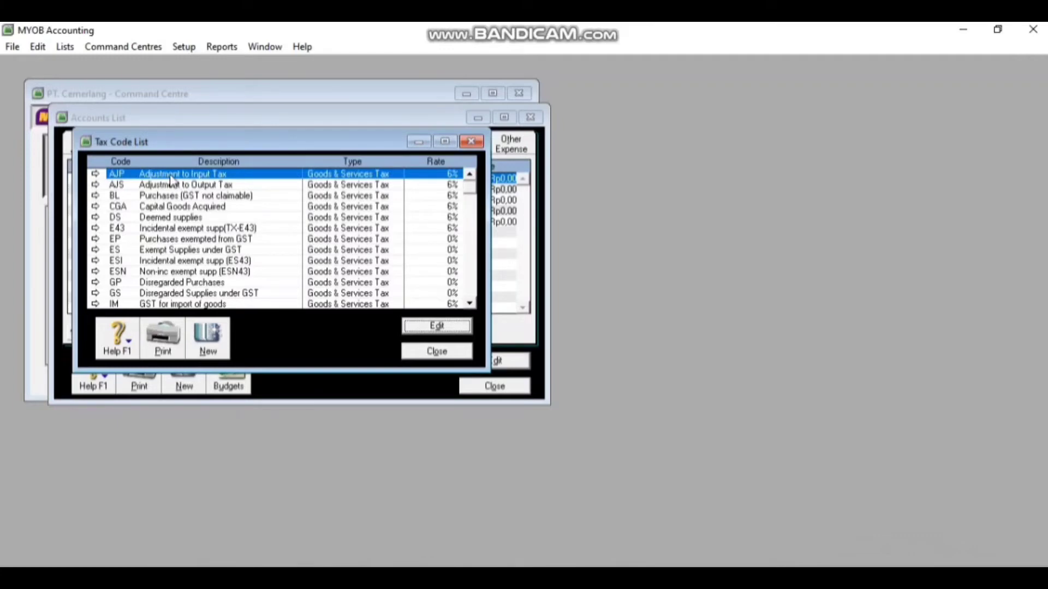
right_click(171, 179)
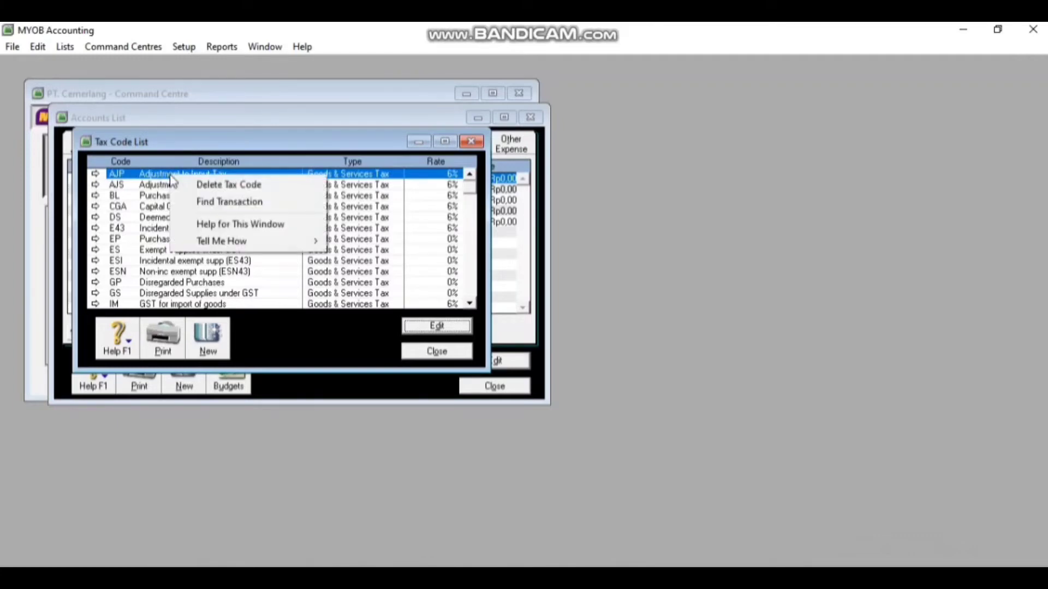
click(184, 186)
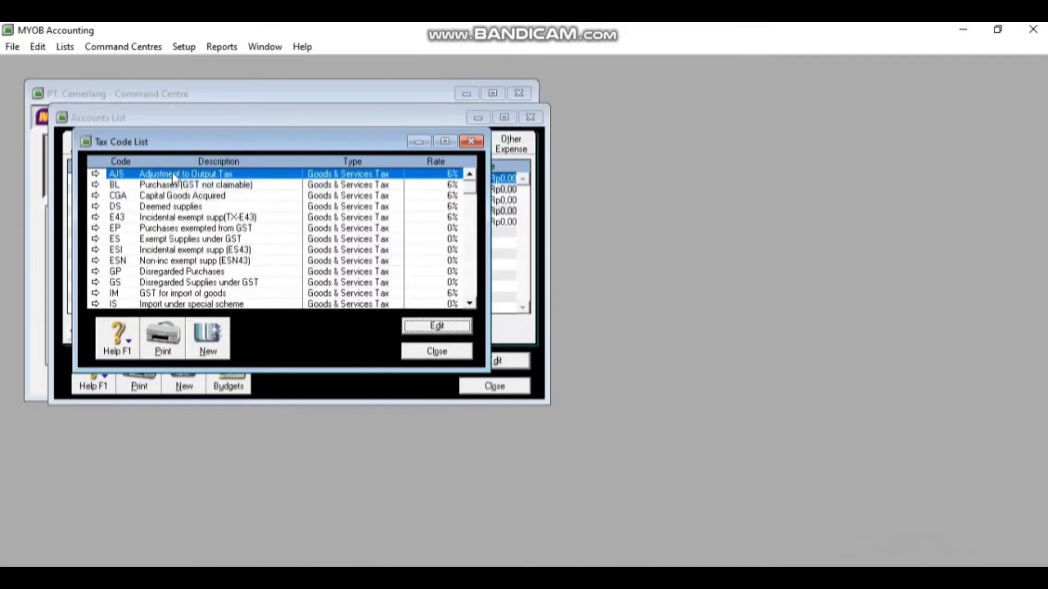
right_click(177, 179)
click(186, 183)
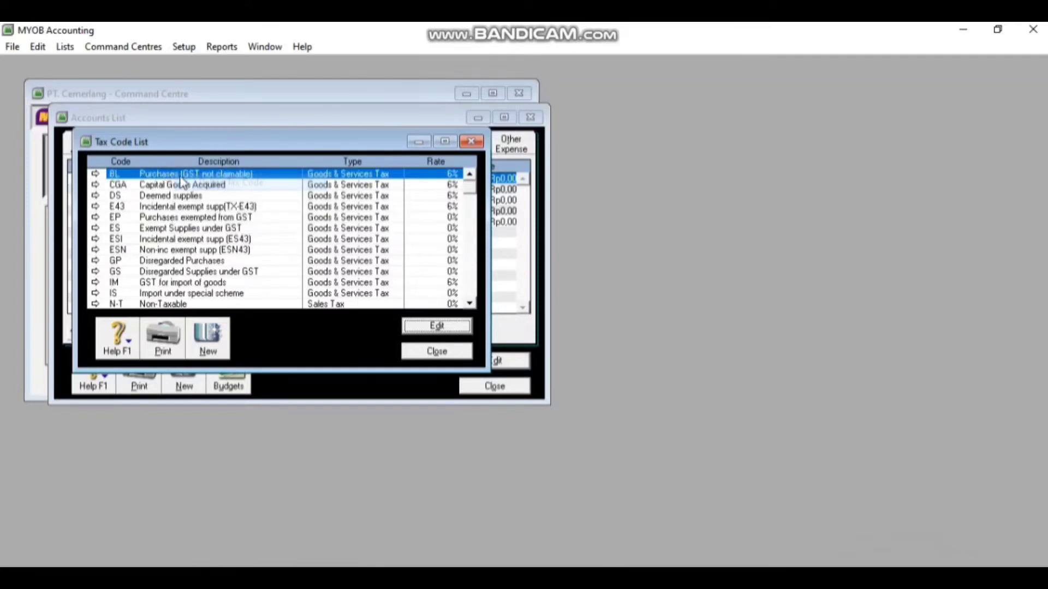
right_click(171, 177)
click(185, 182)
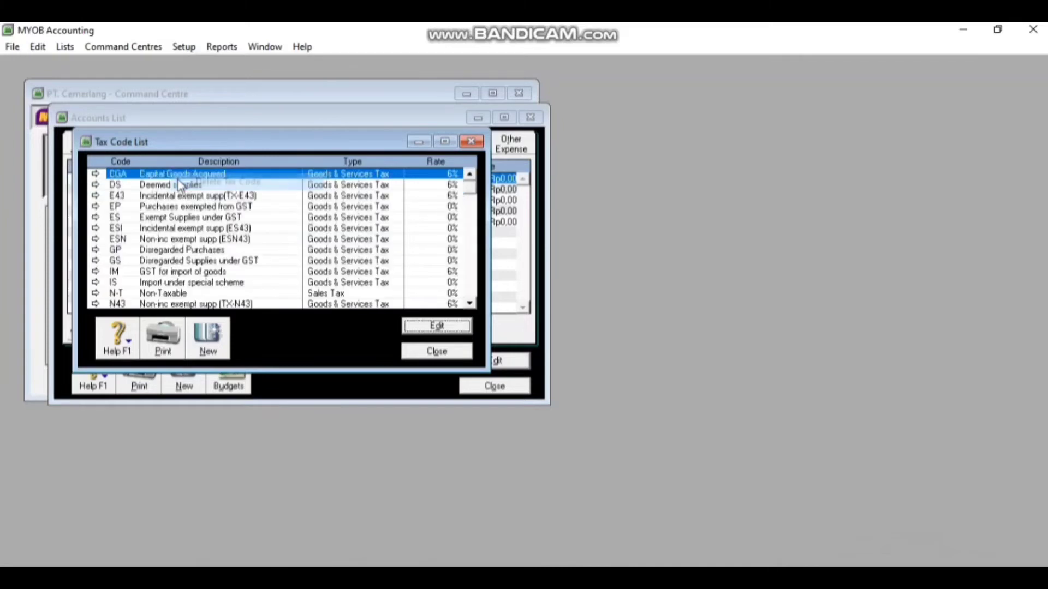
right_click(166, 181)
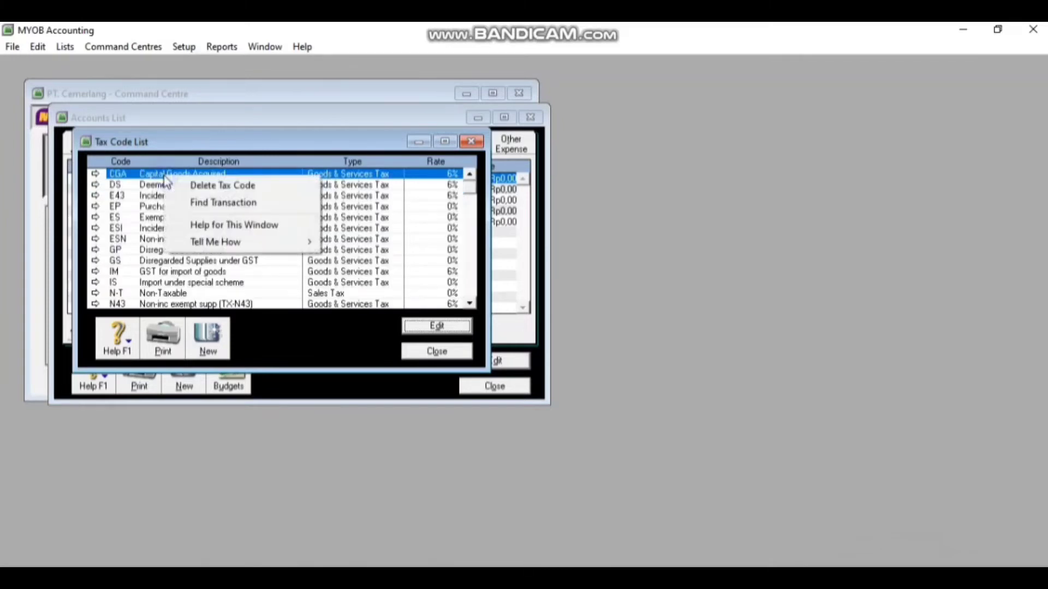
click(180, 186)
right_click(161, 179)
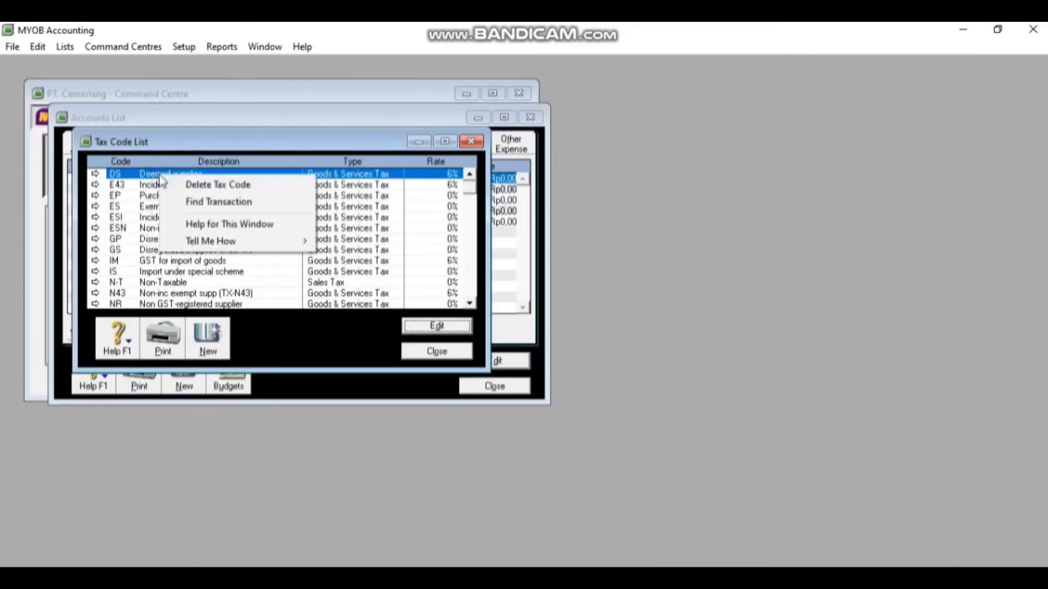
click(173, 188)
right_click(163, 177)
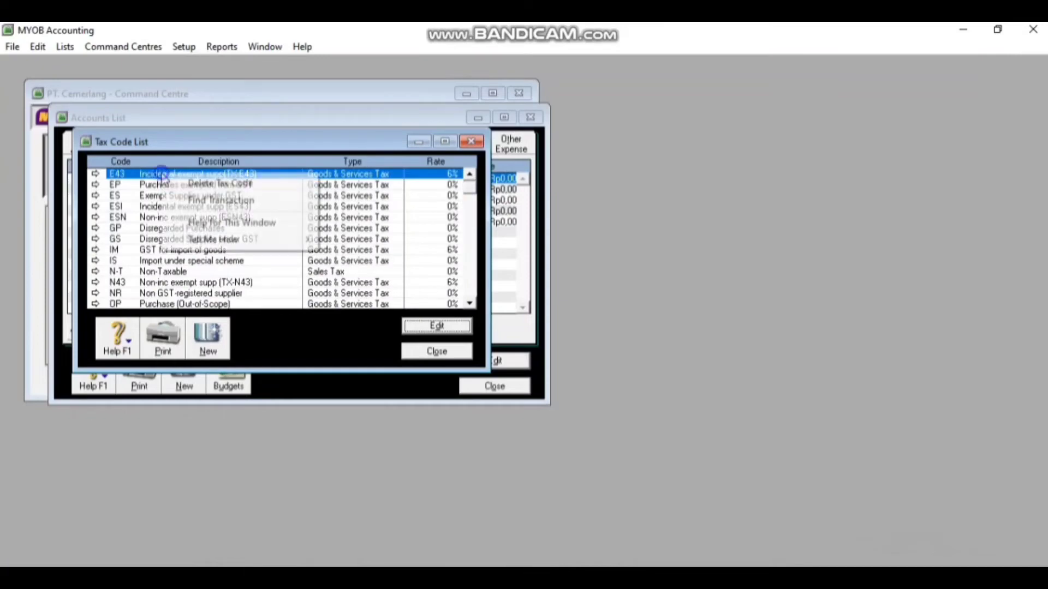
click(172, 184)
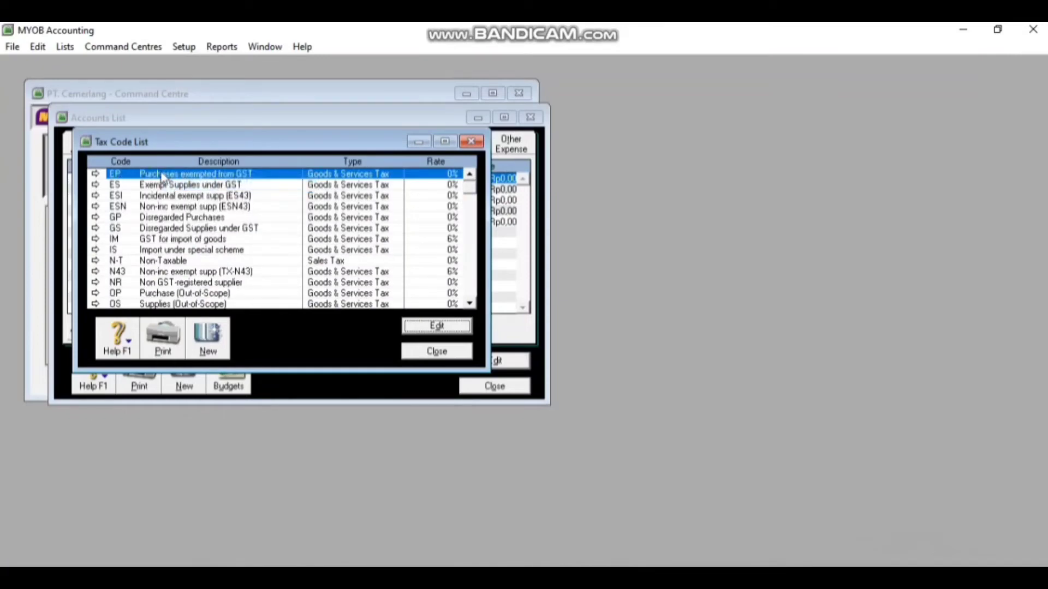
right_click(162, 176)
click(173, 186)
right_click(163, 175)
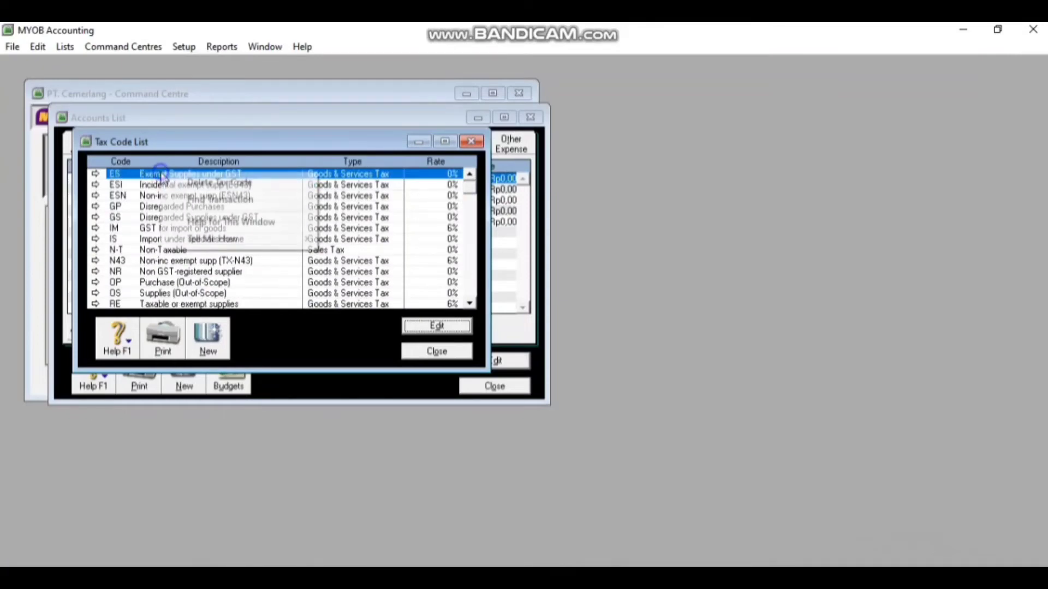
click(171, 181)
Delete the ESI, ESN, GP, GS, IS, OS, RE, OP and NR tax codes
right_click(163, 175)
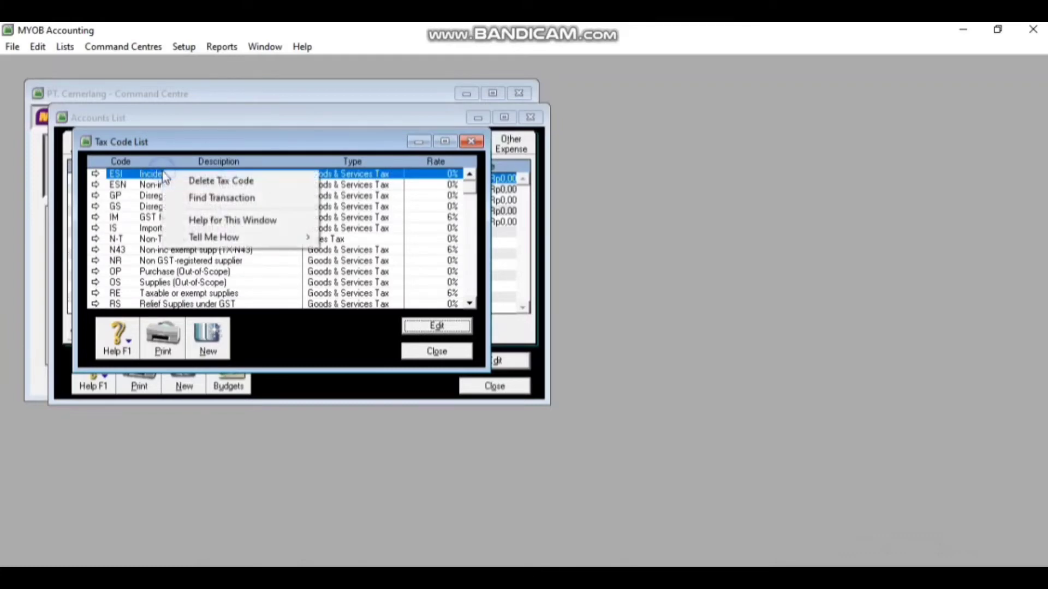
click(176, 183)
right_click(164, 175)
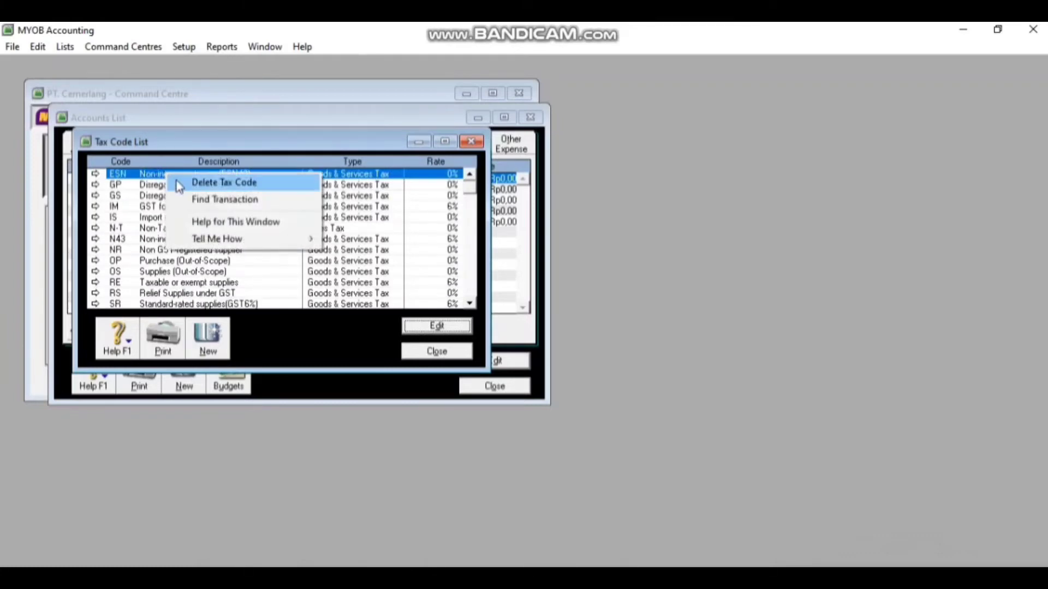
click(175, 181)
right_click(165, 175)
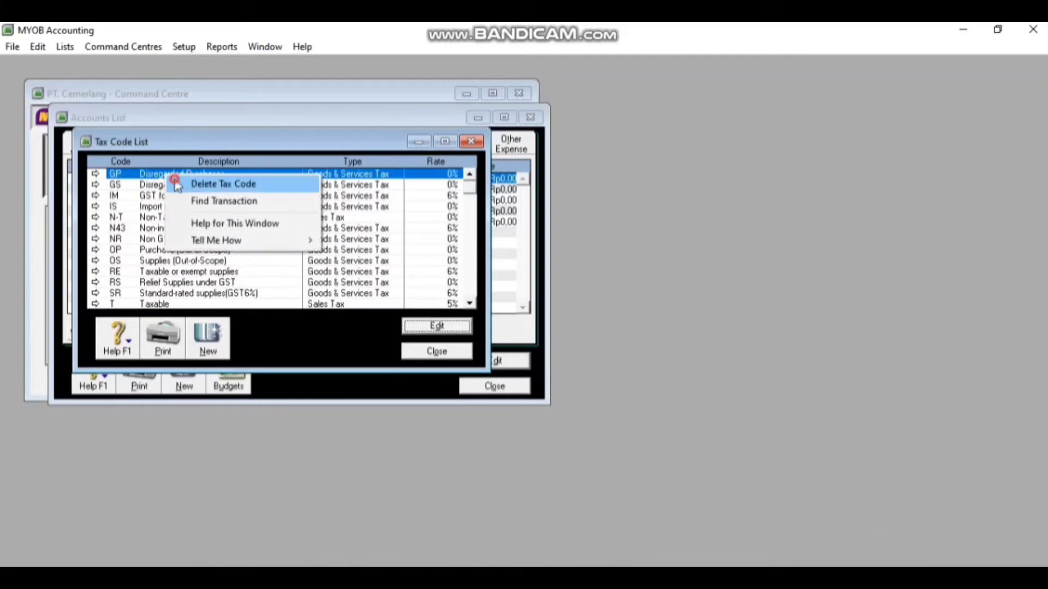
click(173, 182)
right_click(165, 175)
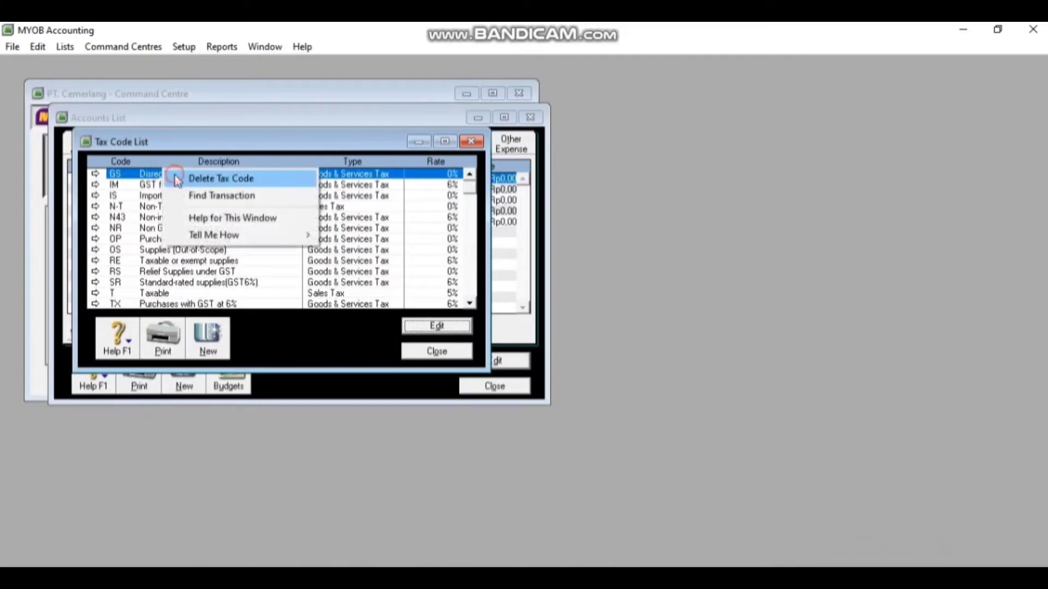
click(174, 182)
right_click(169, 186)
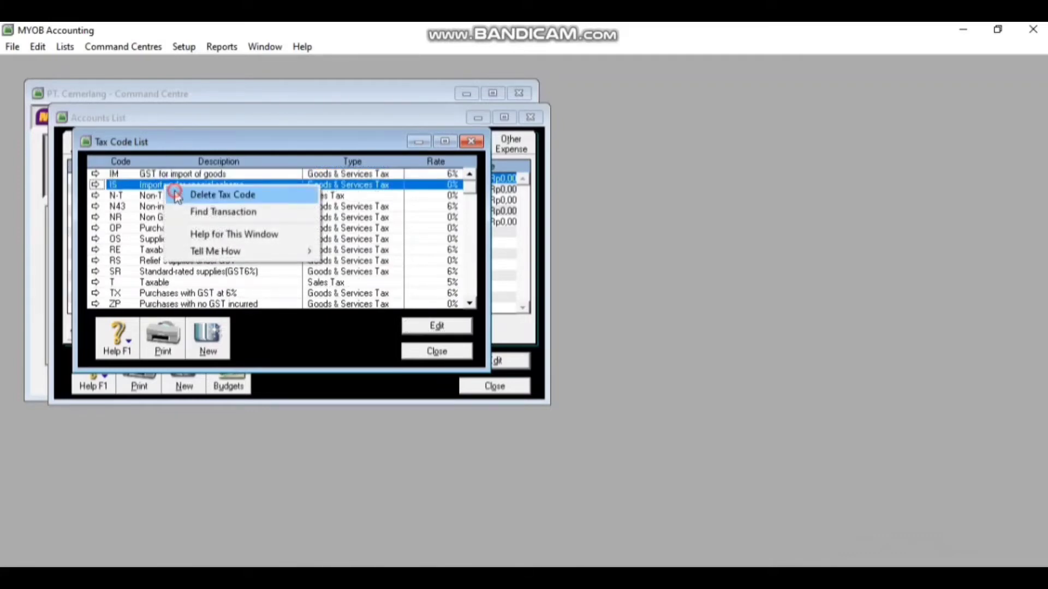
click(174, 193)
right_click(174, 231)
click(177, 239)
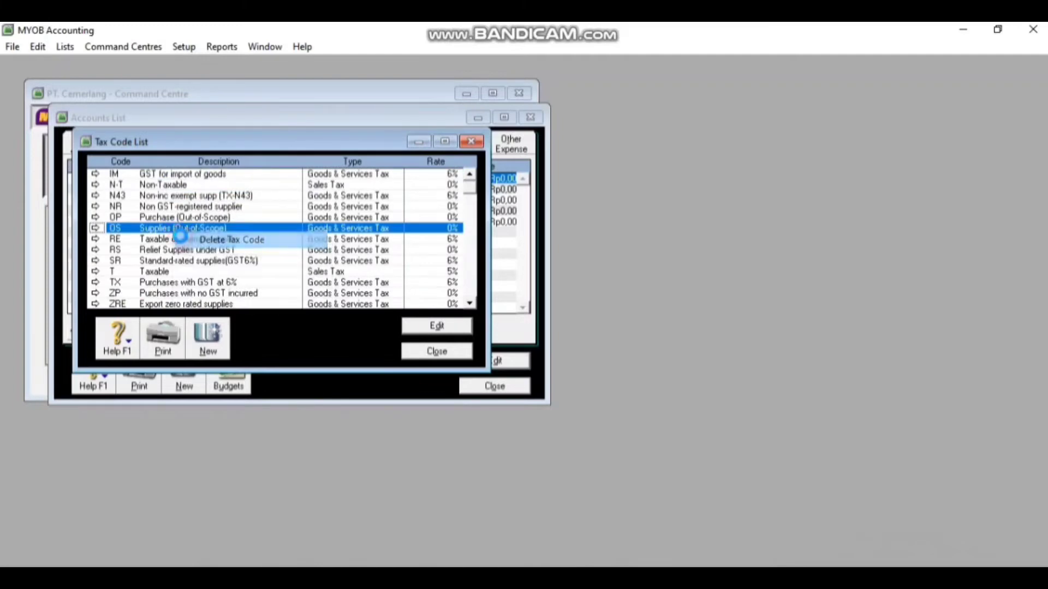
right_click(167, 234)
right_click(155, 229)
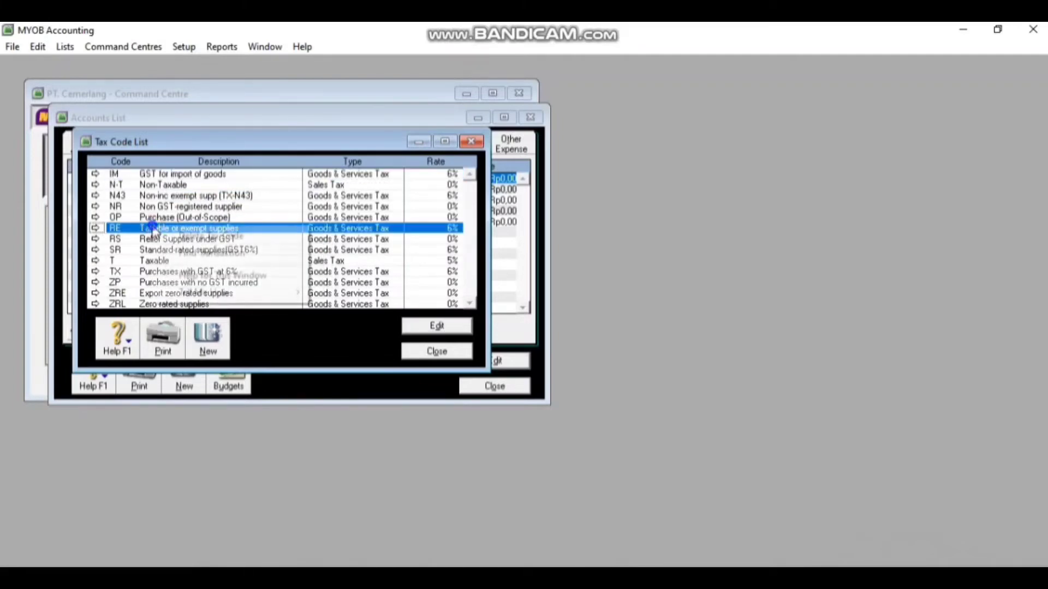
click(167, 238)
right_click(173, 219)
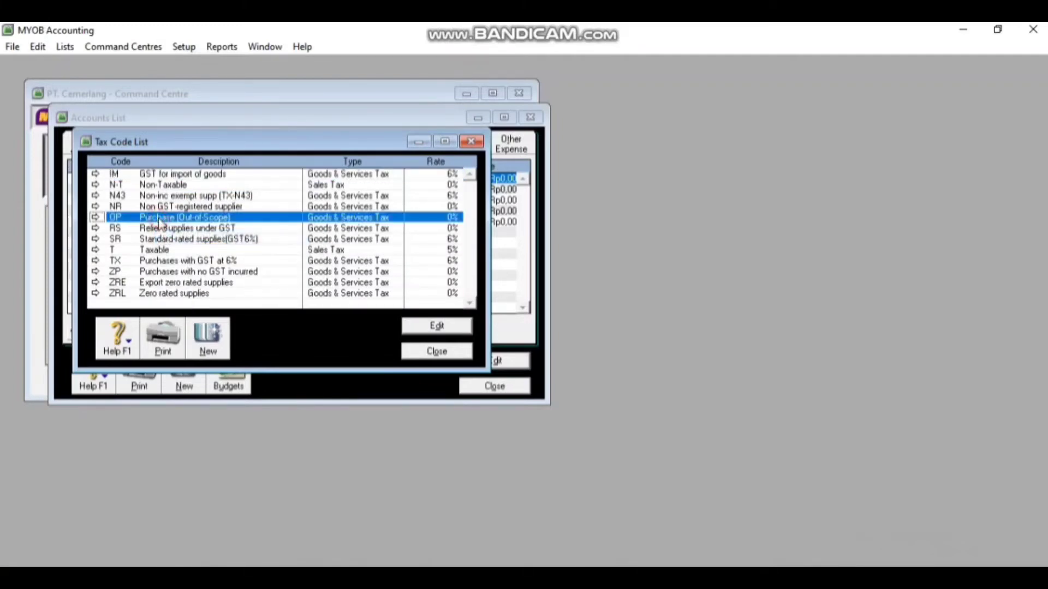
click(167, 228)
right_click(164, 210)
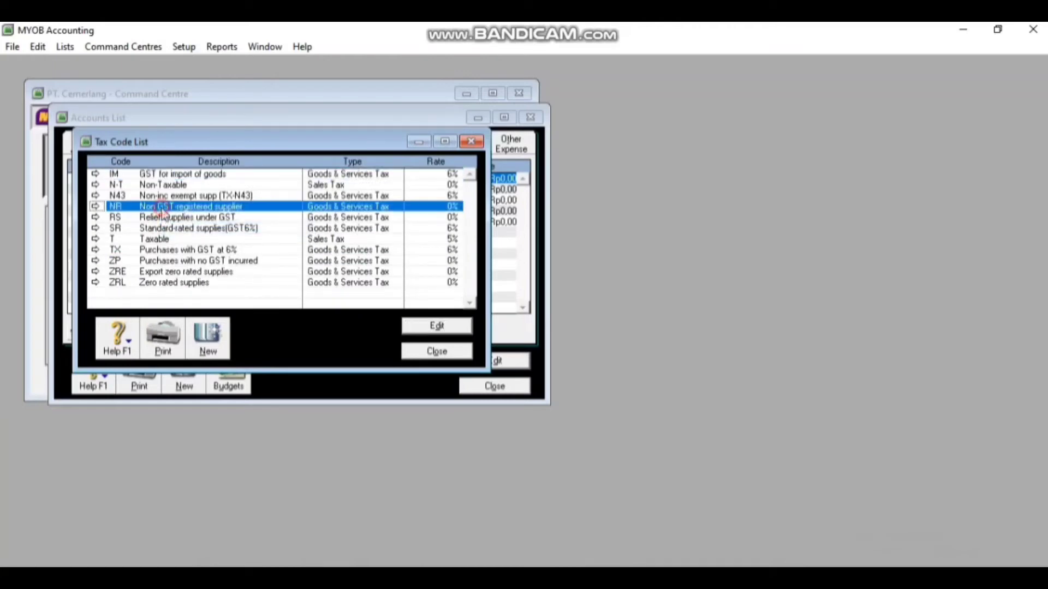
click(167, 218)
Delete the remaining N43, RS, SR, T, TX, ZP, ZRE and ZRL tax codes
right_click(163, 201)
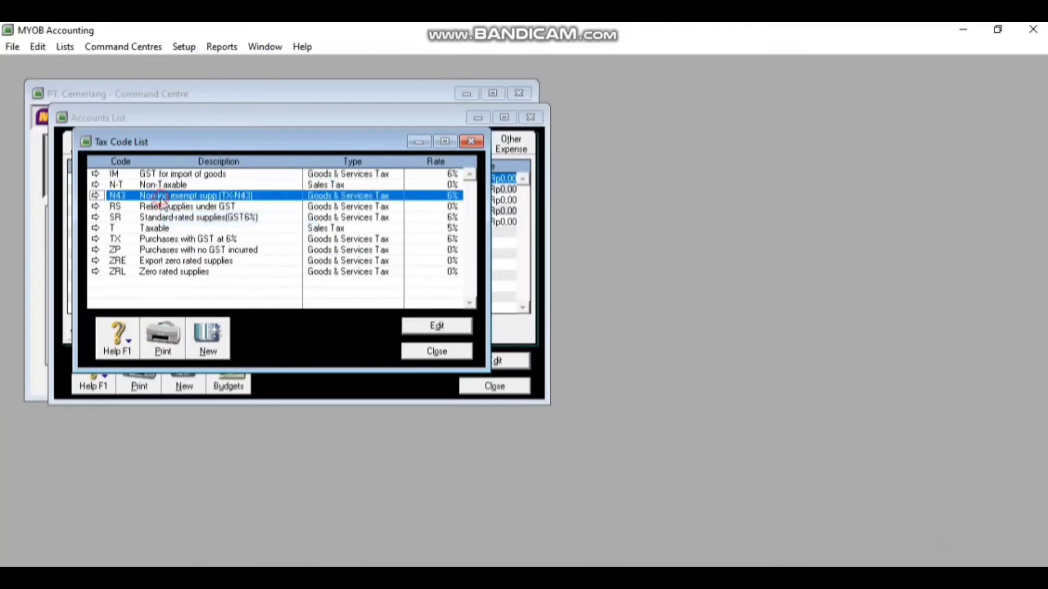
click(168, 207)
right_click(164, 203)
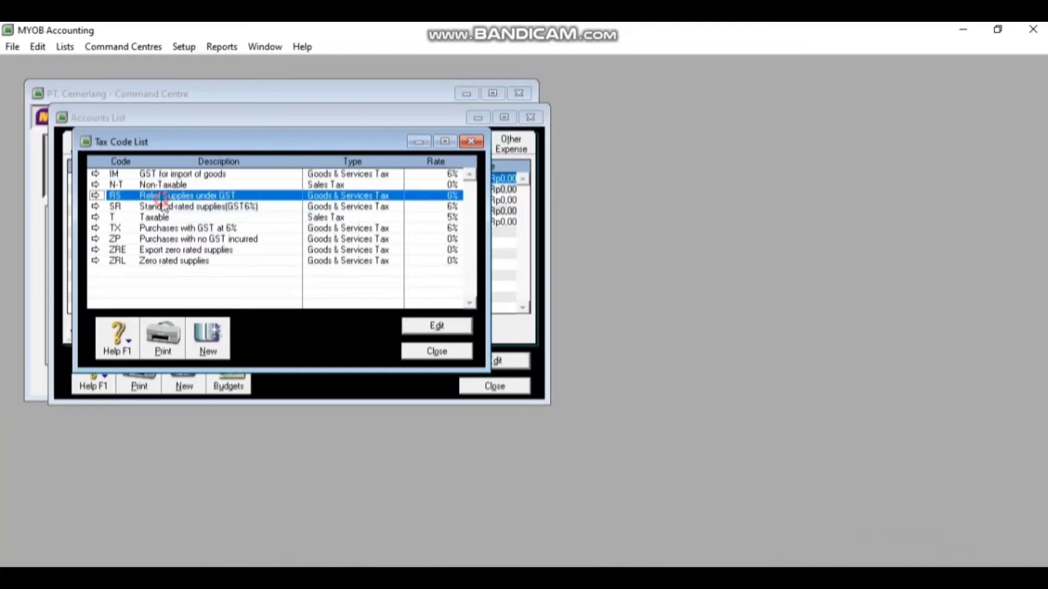
click(175, 209)
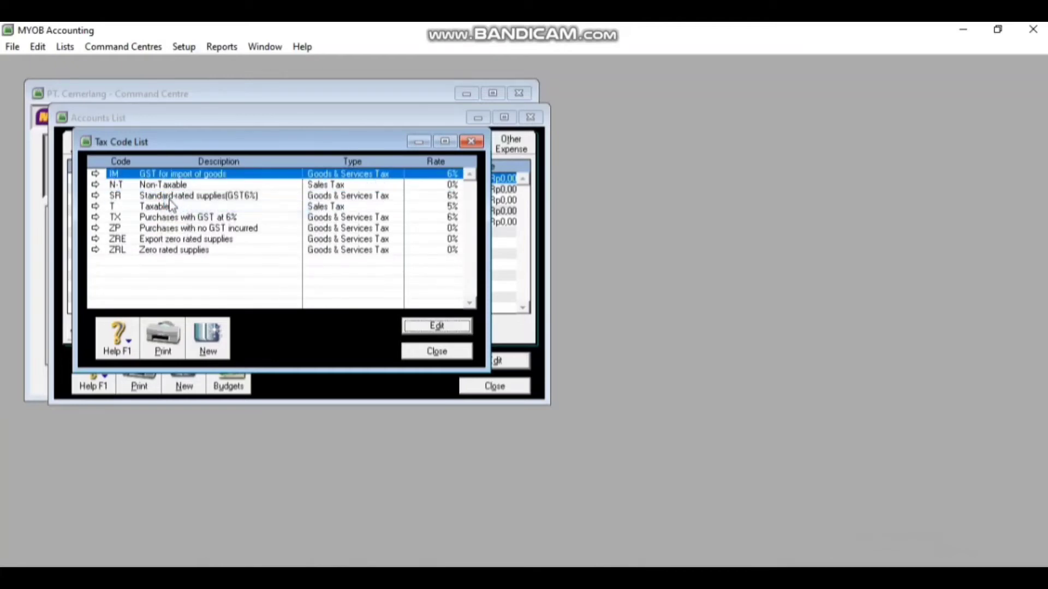
right_click(169, 200)
click(175, 208)
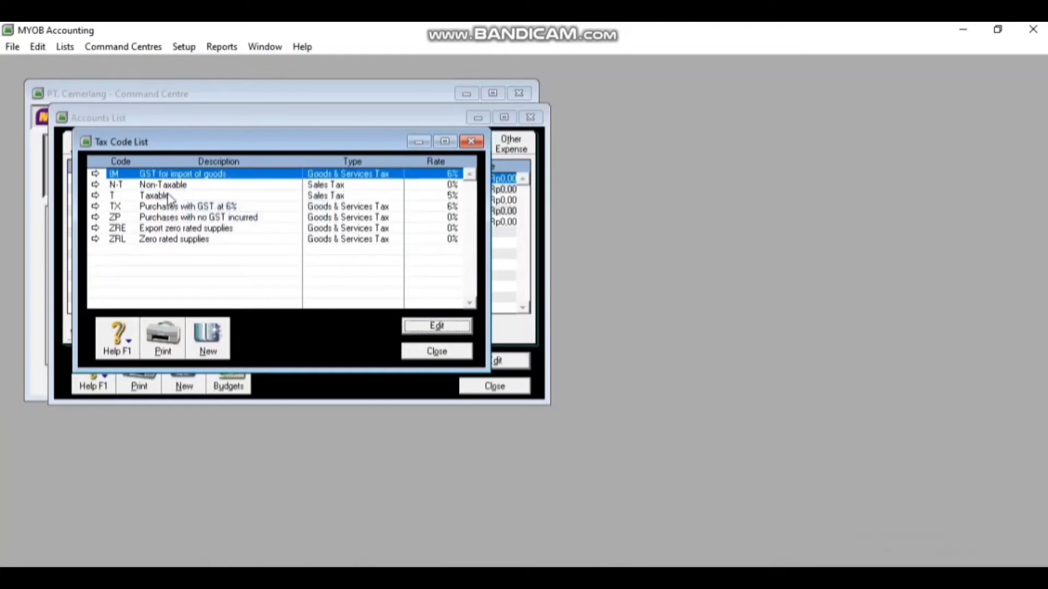
right_click(170, 198)
click(175, 206)
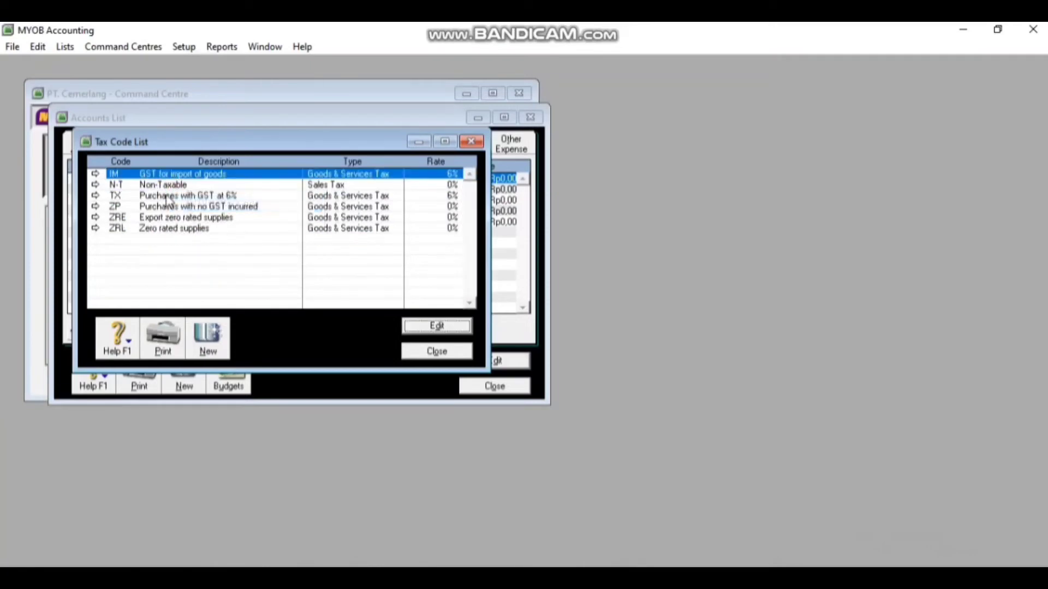
right_click(168, 200)
click(174, 206)
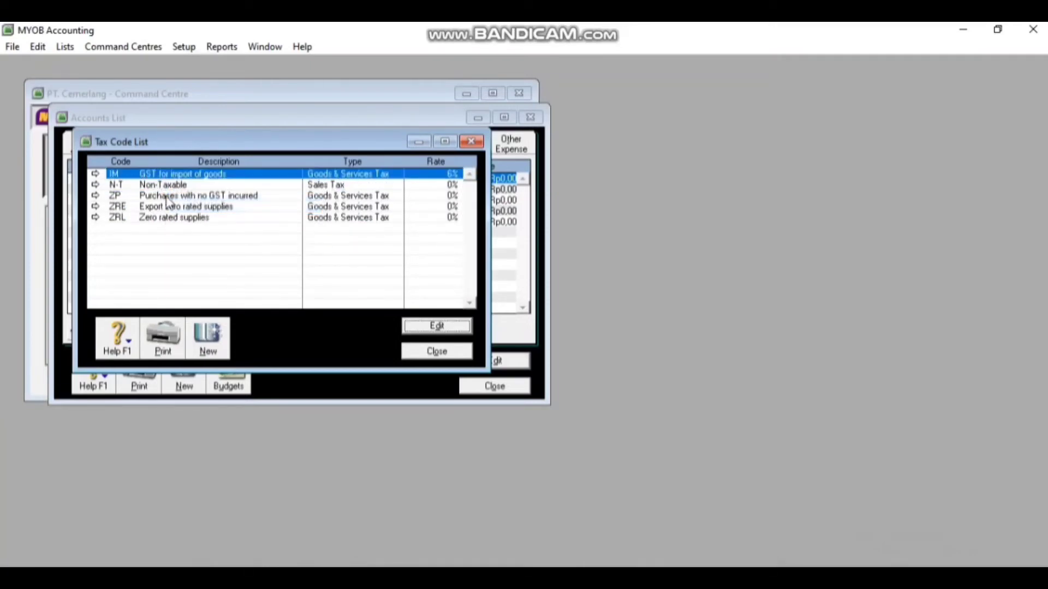
right_click(168, 199)
right_click(168, 200)
click(174, 206)
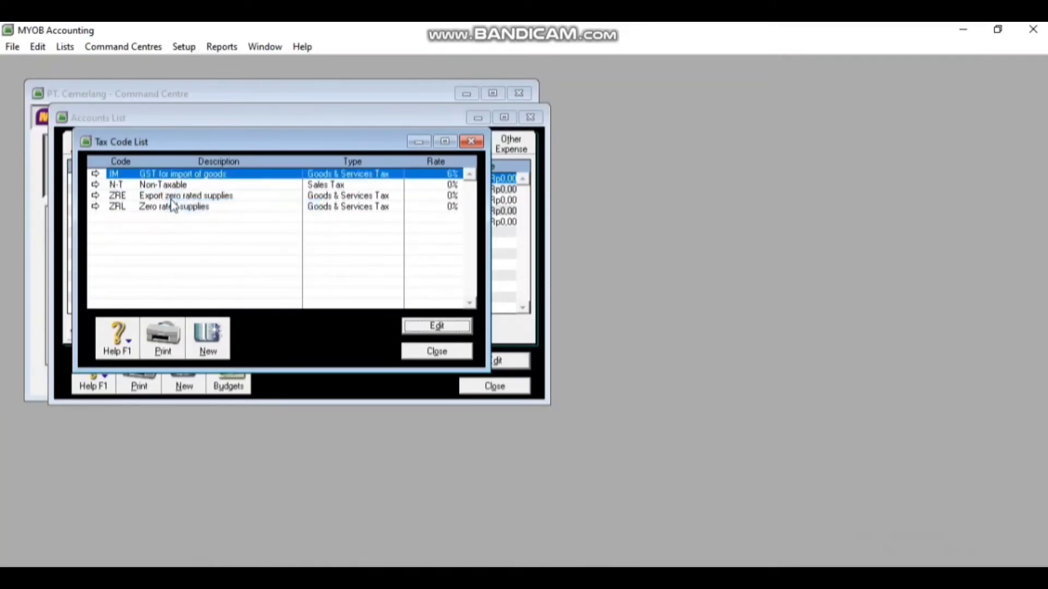
right_click(168, 200)
click(174, 205)
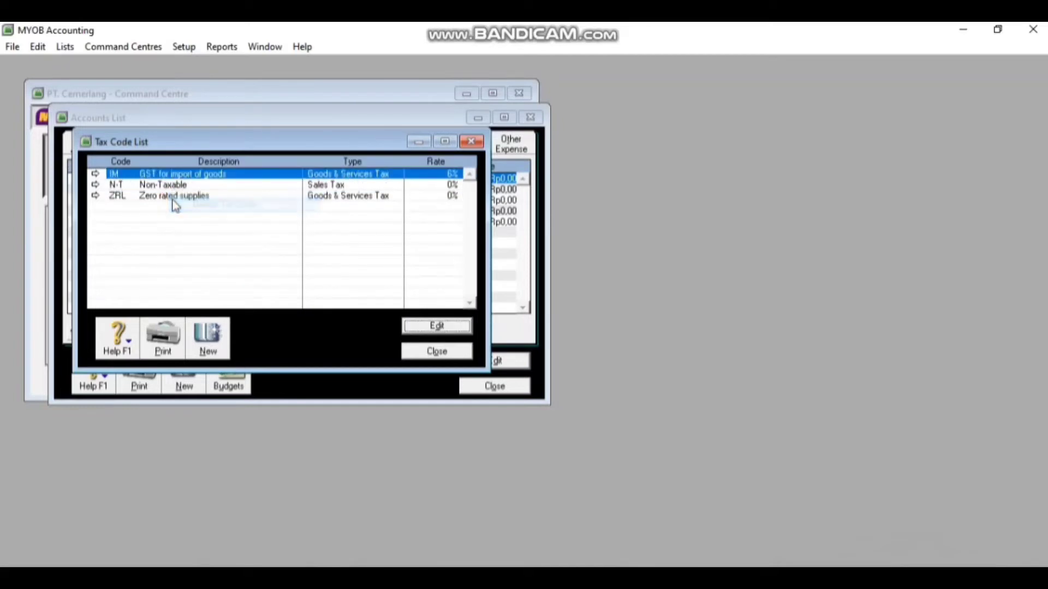
right_click(168, 200)
click(173, 205)
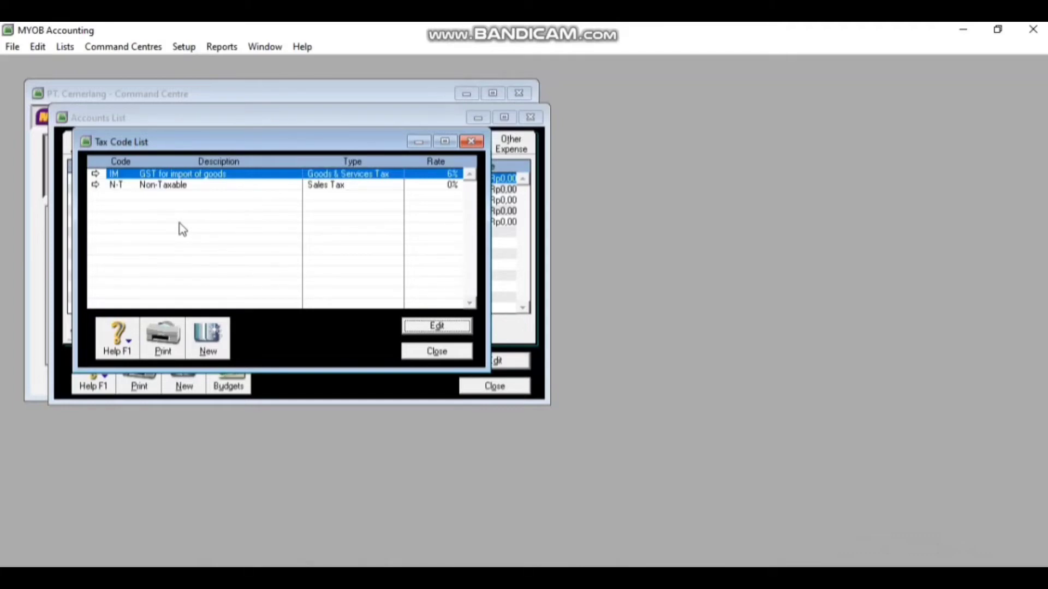
Edit the IM tax code to code GST, description 'Good & Services Tax', rate 10%
double_click(165, 176)
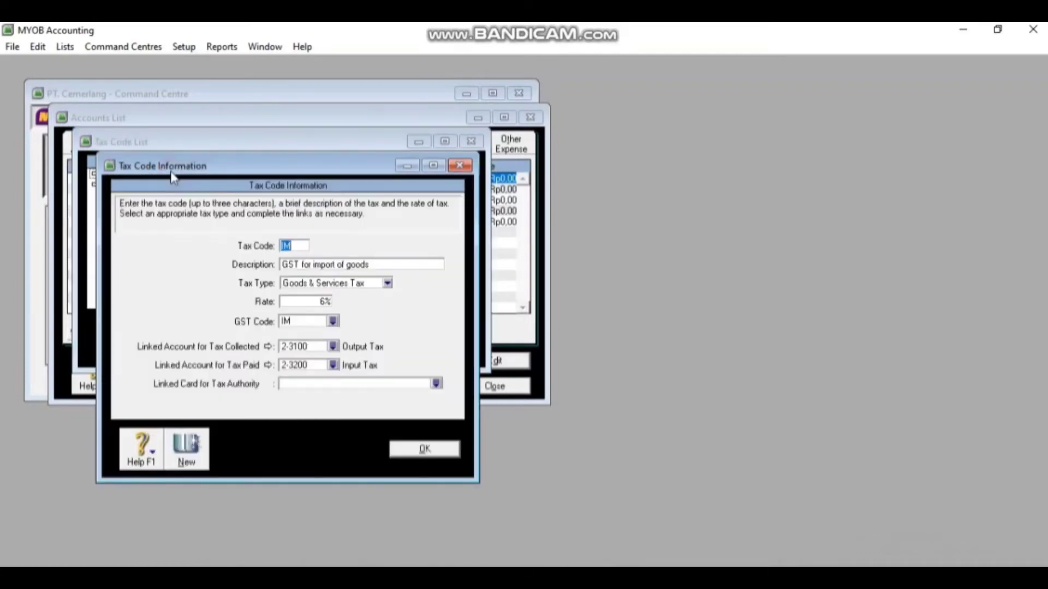
click(304, 246)
key(BackSpace)
key(BackSpace)
text(GST)
key(Tab)
key(BackSpace)
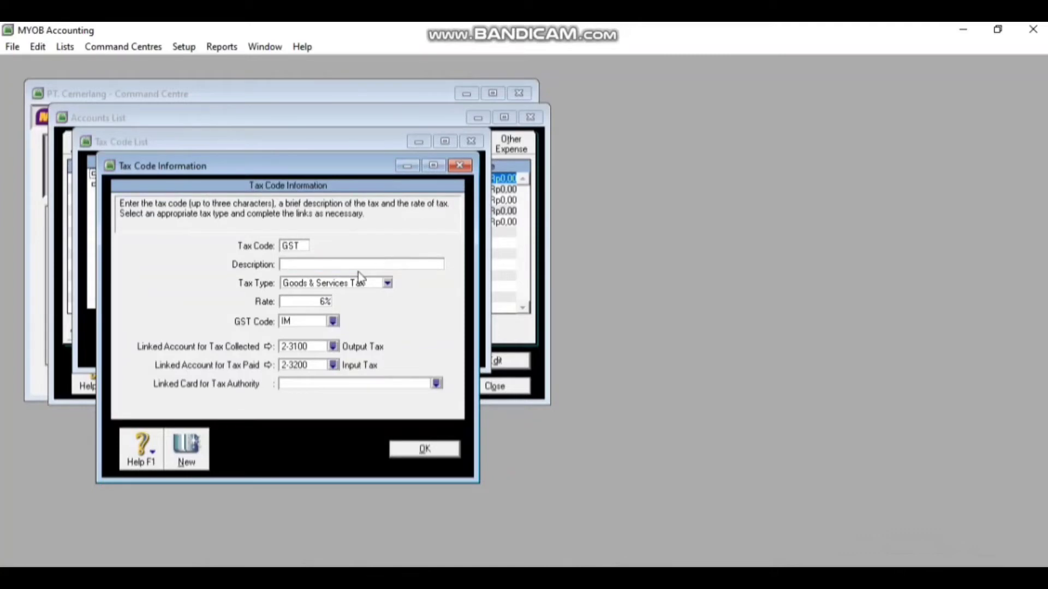
text(Good & Serv)
click(326, 301)
key(BackSpace)
text(10)
Link GST's tax collected account to 2-1500 PPN Outcome
click(333, 347)
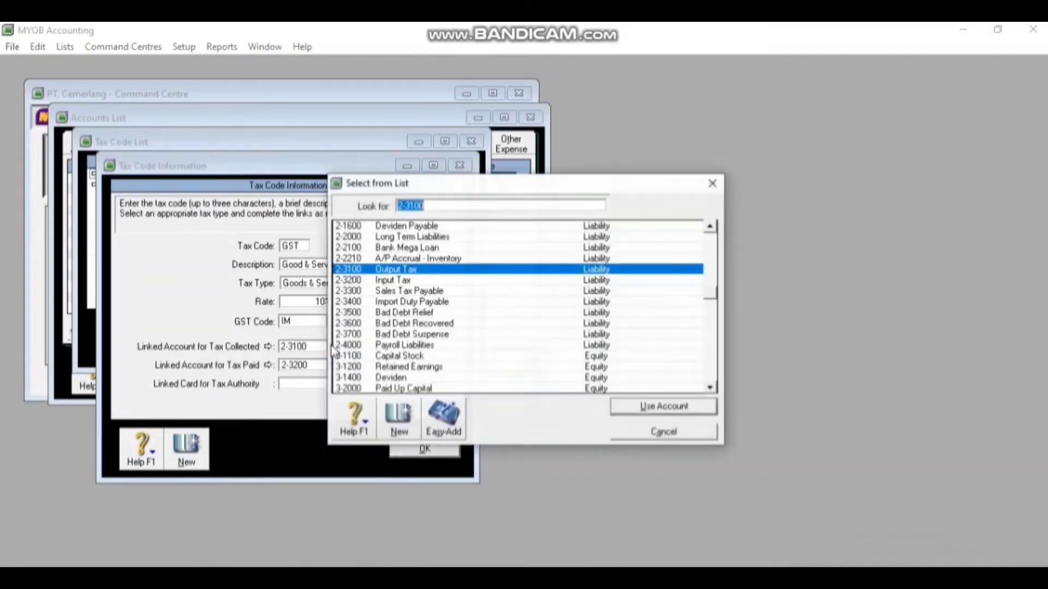
click(709, 226)
click(710, 226)
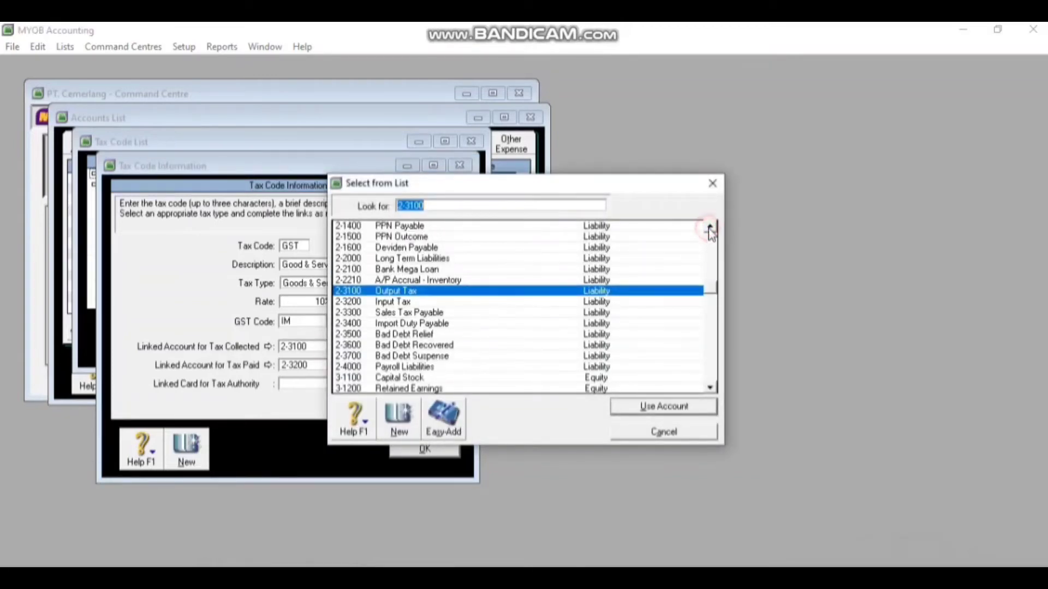
double_click(412, 238)
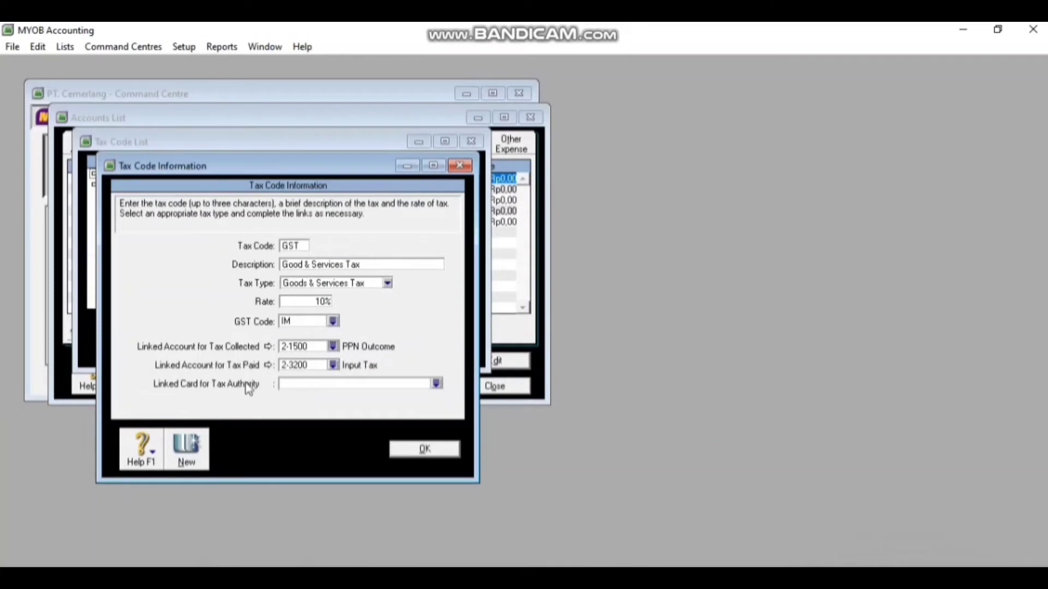
Link GST's tax paid account to 1-1910 PPN Income and save the tax code
click(333, 365)
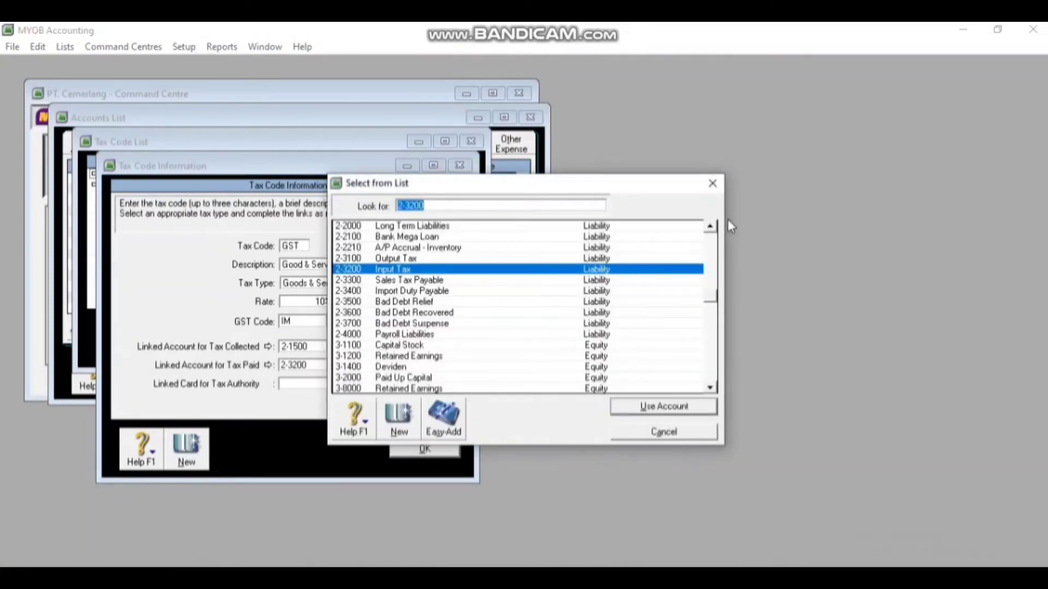
click(710, 227)
click(710, 226)
click(710, 227)
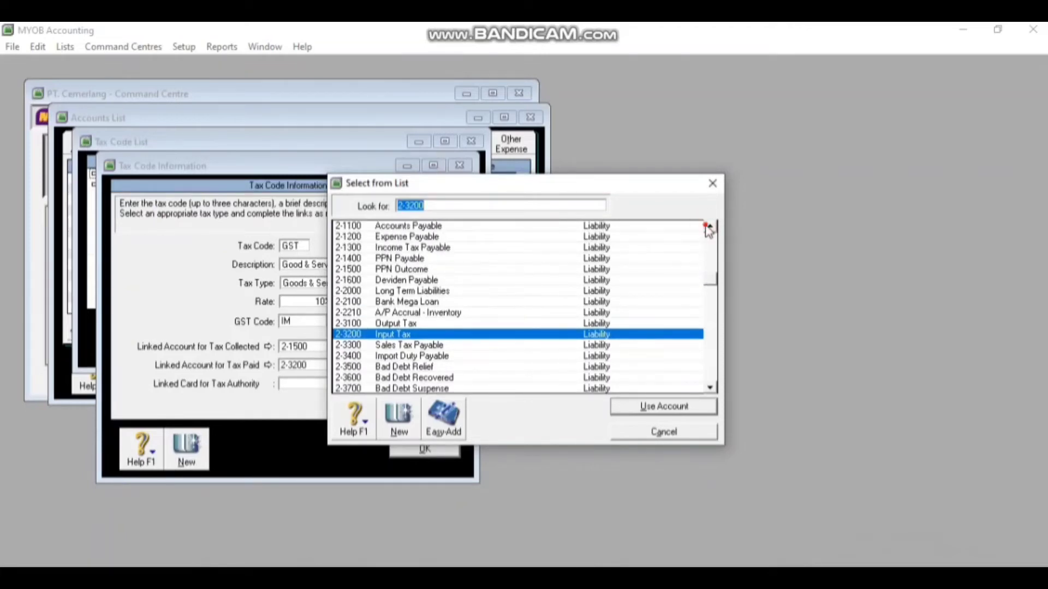
click(709, 226)
click(709, 227)
click(710, 226)
click(709, 227)
click(709, 226)
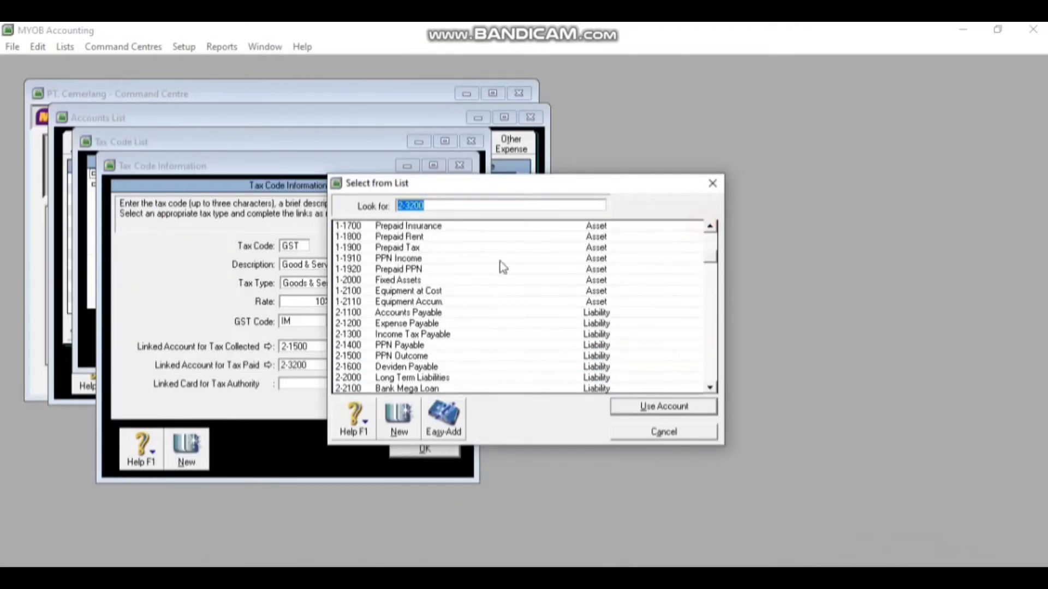
double_click(393, 261)
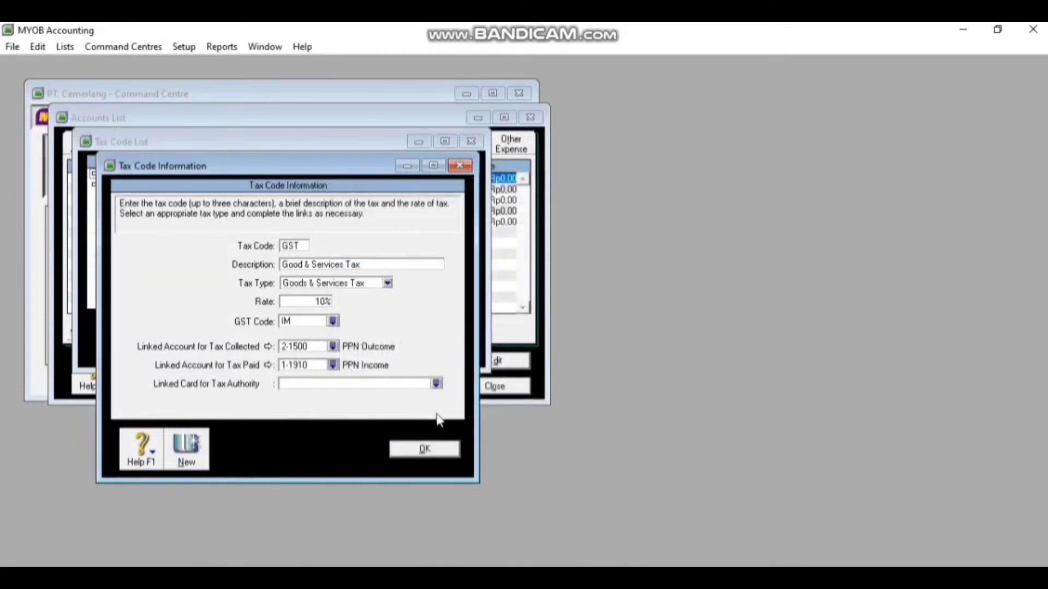
click(425, 449)
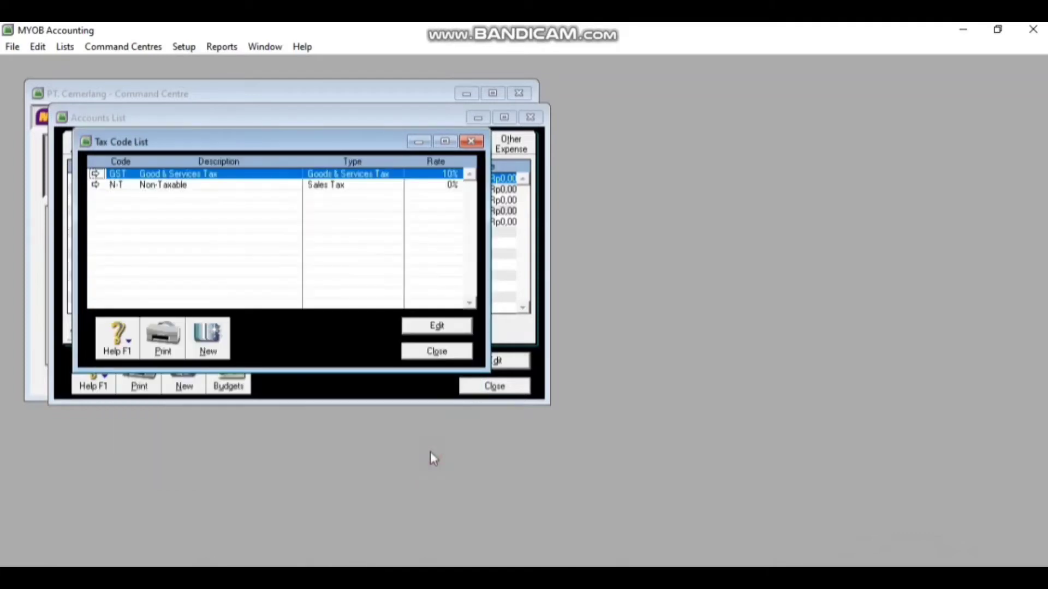
Edit N-T Non-Taxable so its collected tax links to 2-1500 PPN Outcome, then save
double_click(162, 186)
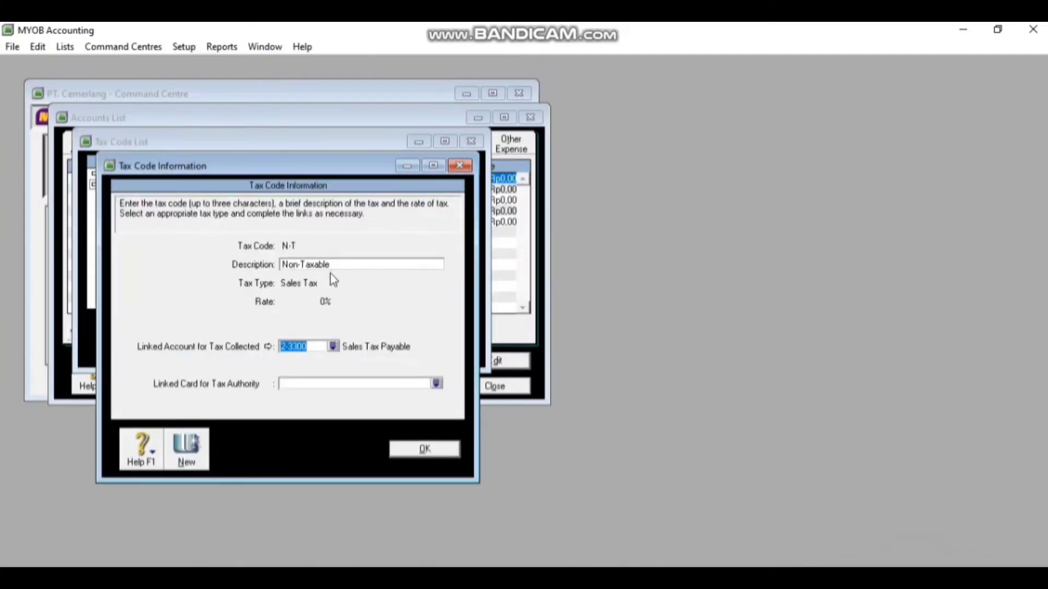
click(333, 347)
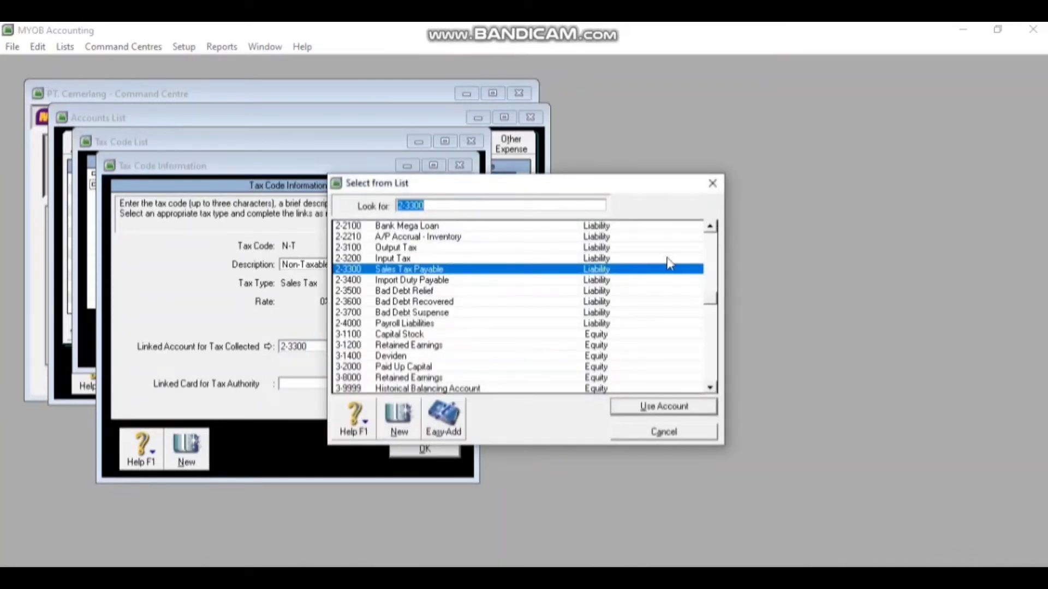
click(710, 226)
click(710, 226)
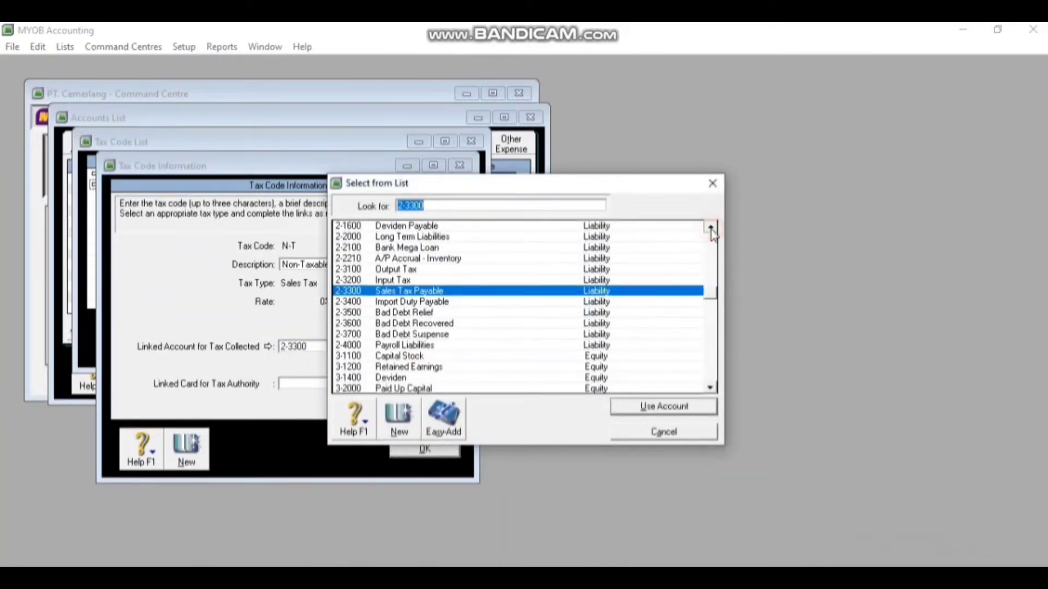
click(710, 226)
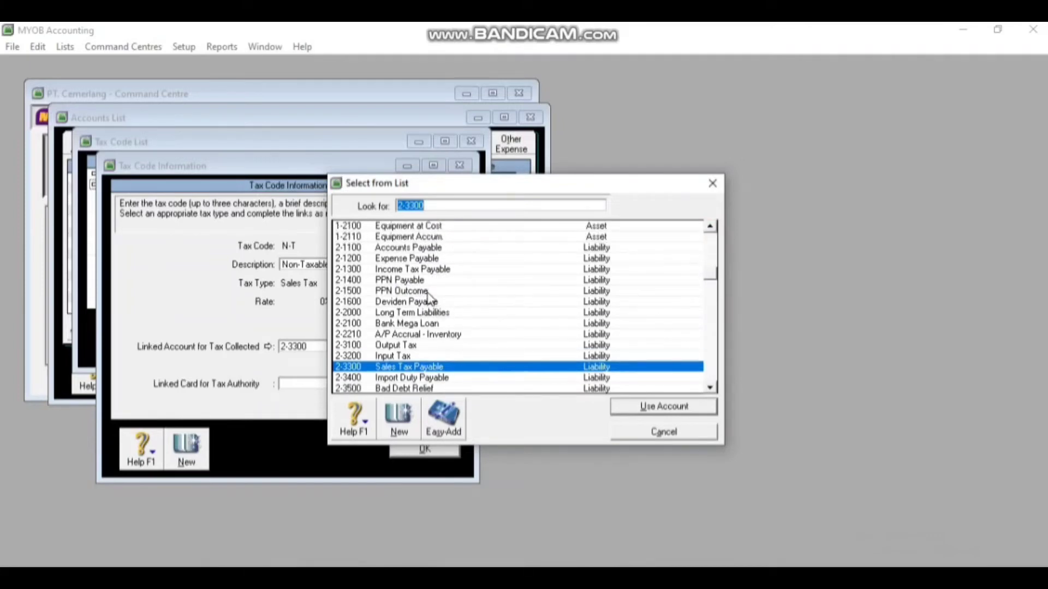
double_click(428, 293)
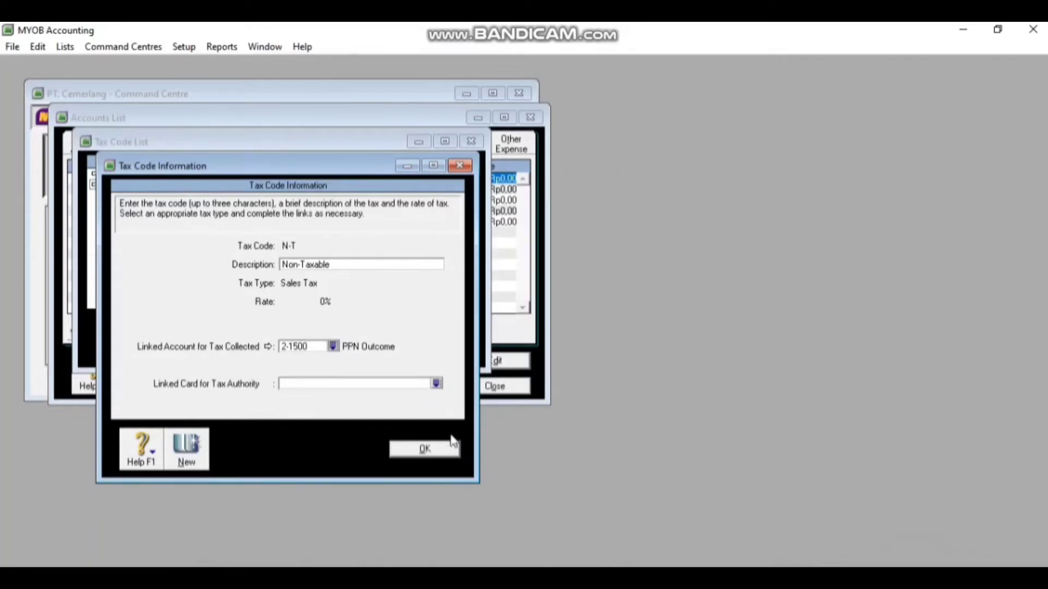
click(443, 454)
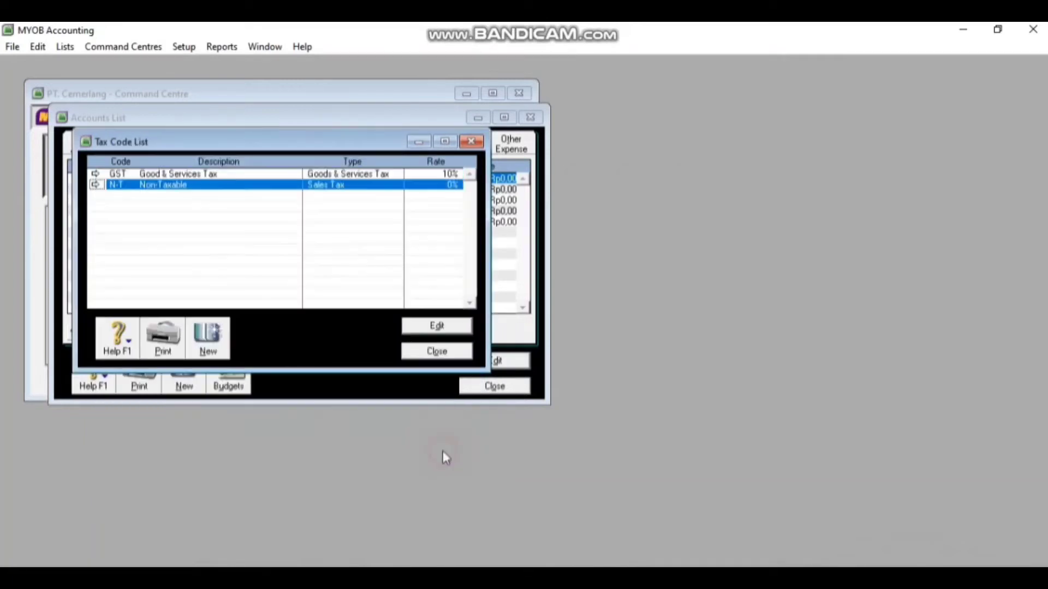
Close the Tax Code List and delete equity account 3-1300 Income Summary from the Equity tab
click(452, 351)
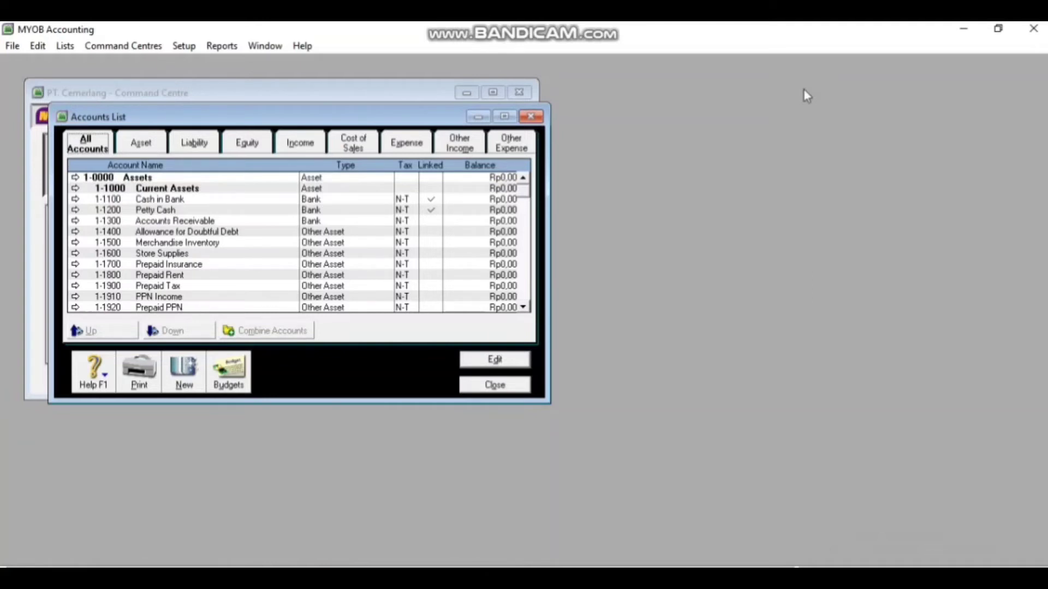
click(199, 140)
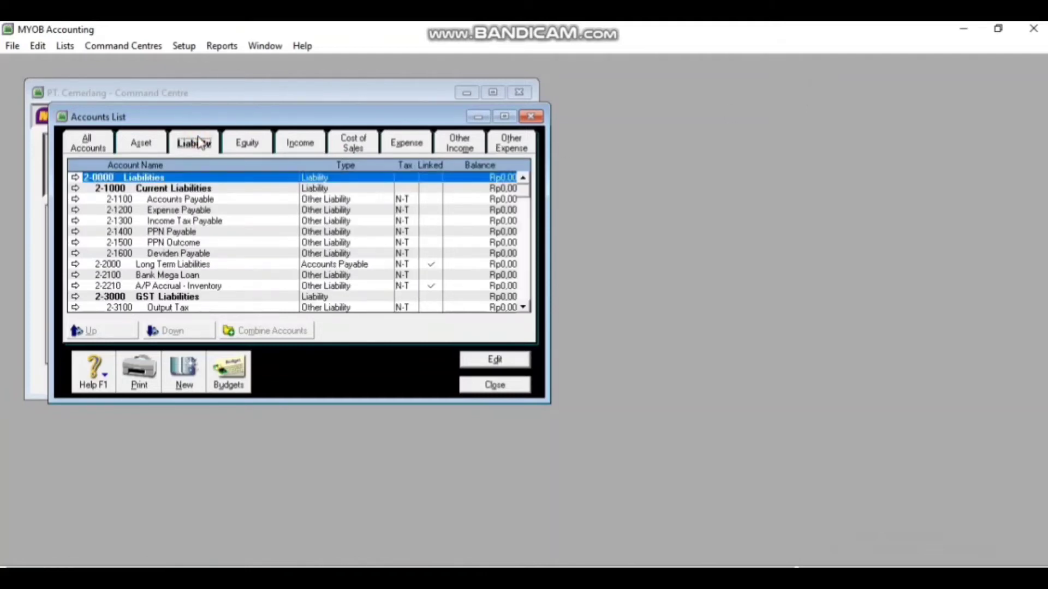
click(242, 145)
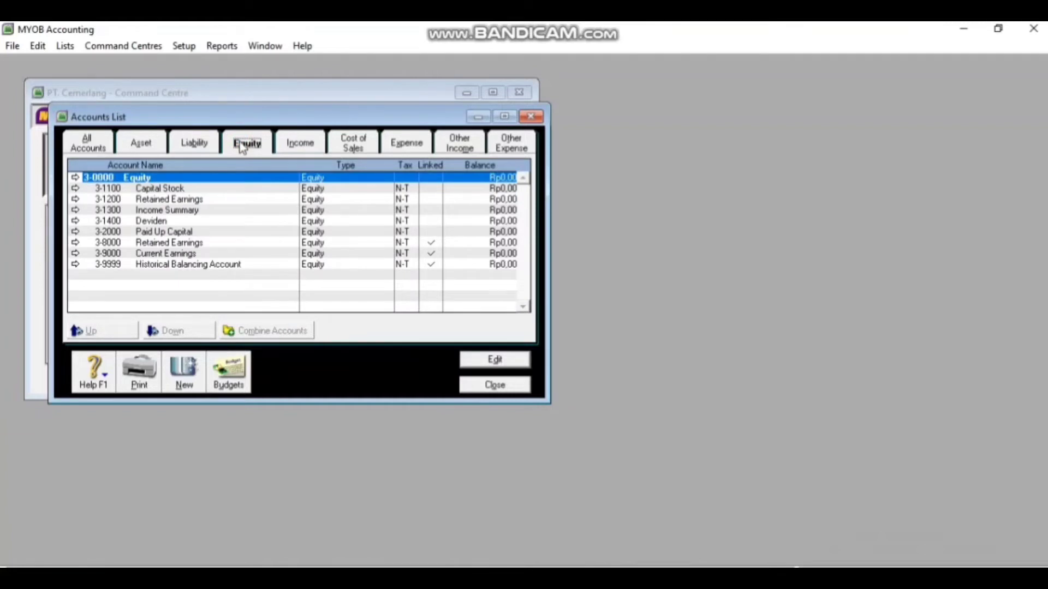
click(186, 212)
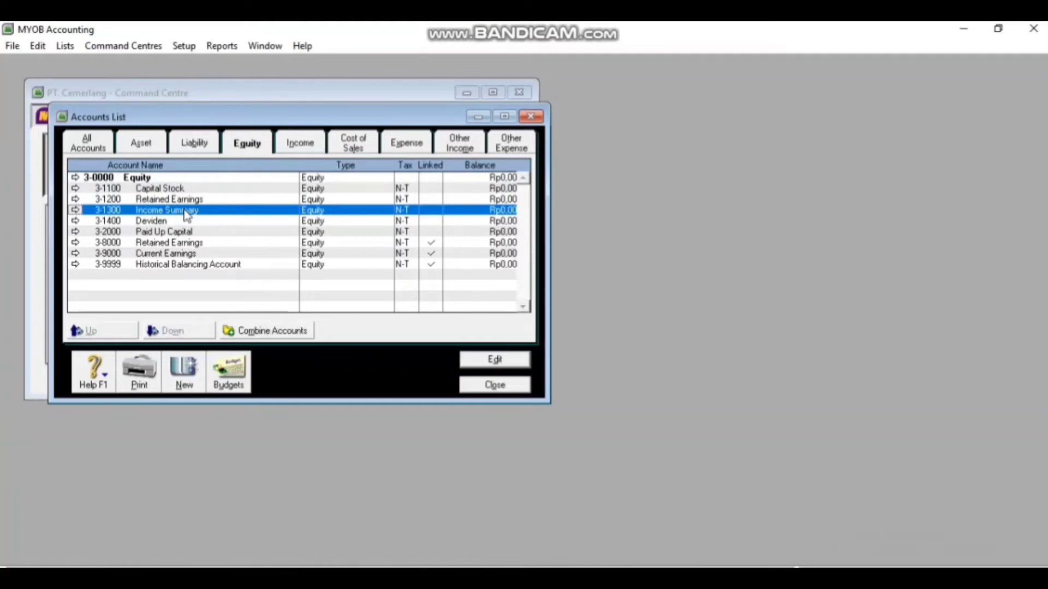
double_click(186, 211)
right_click(164, 255)
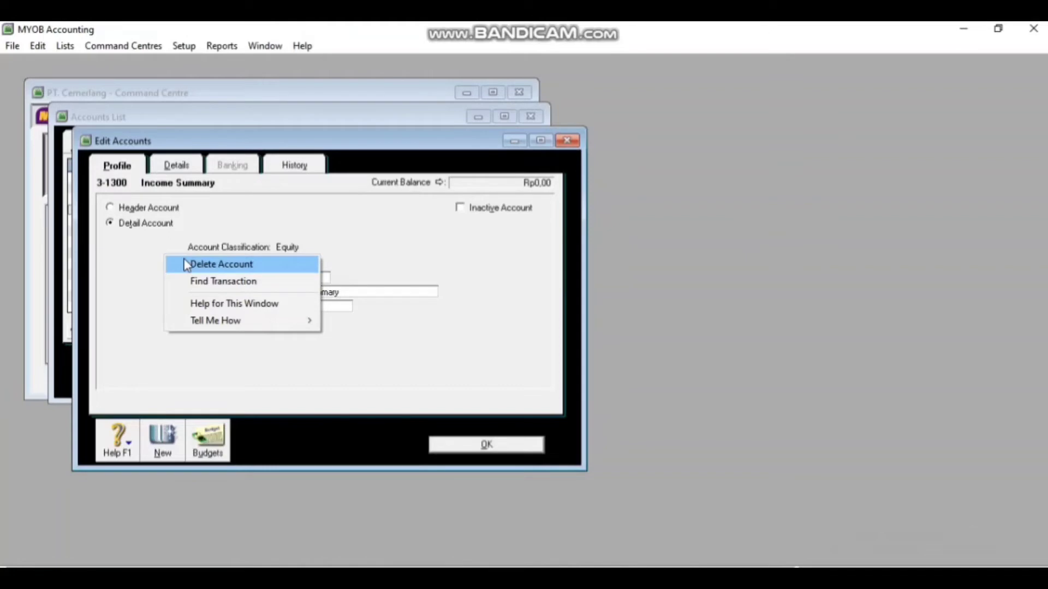
click(185, 265)
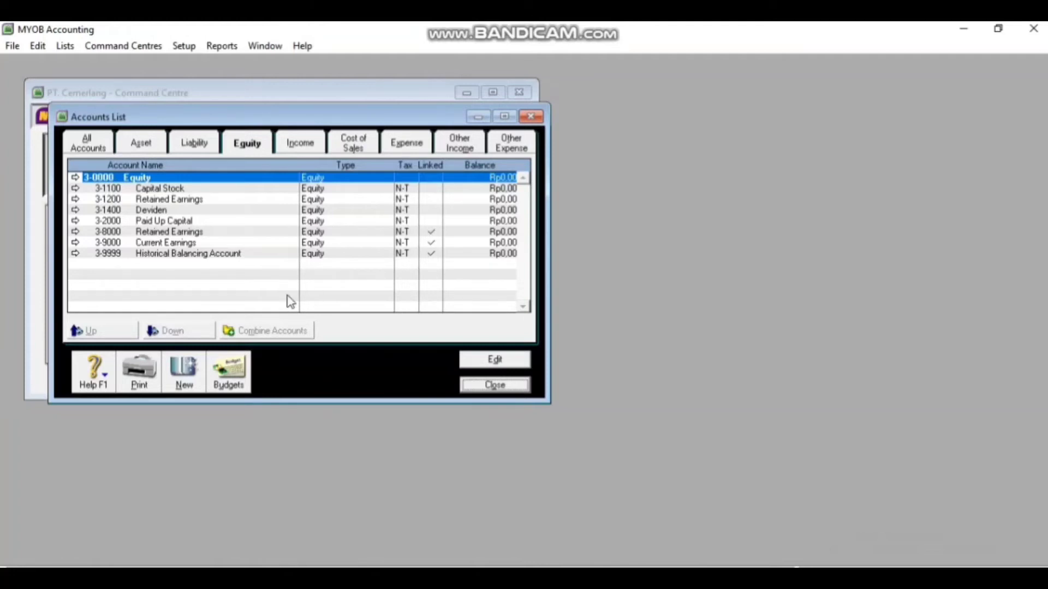
Change Current Earnings from 3-9000 to account 3-1300 named 'Income Summary' and save it
double_click(164, 244)
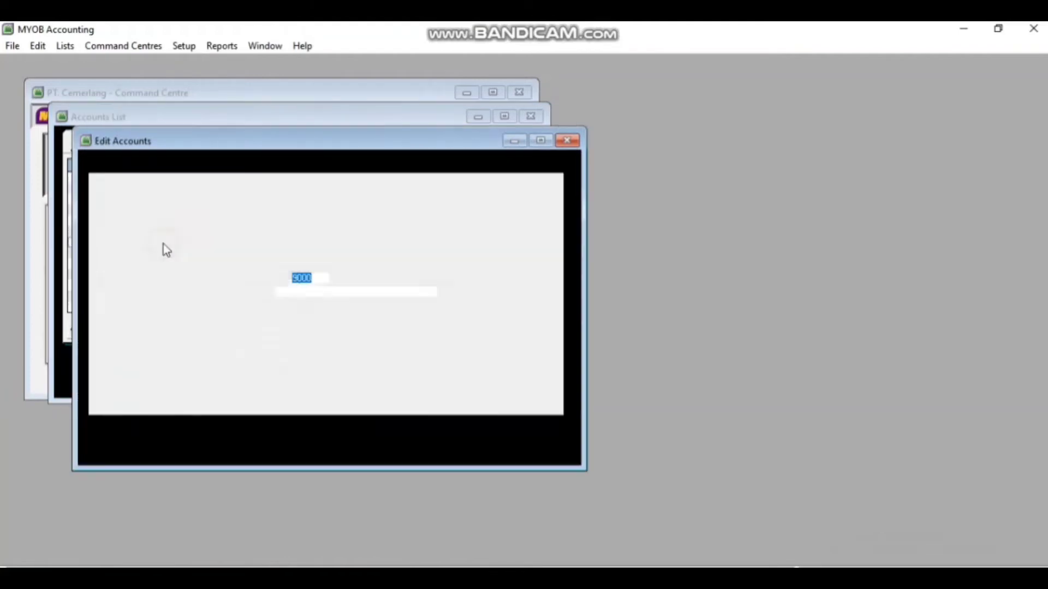
click(324, 279)
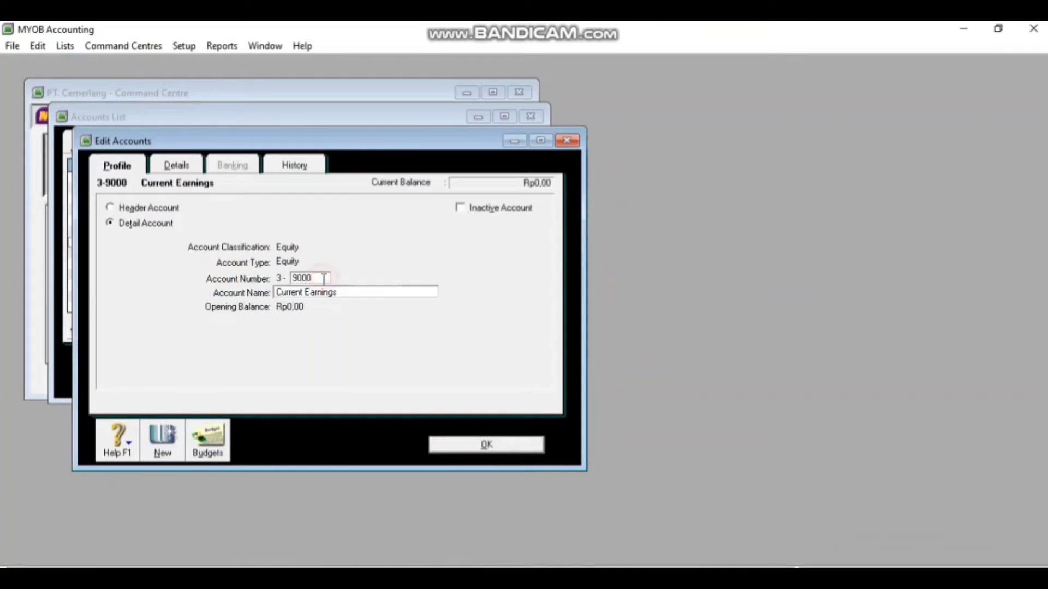
key(BackSpace)
key(BackSpace)
key(BackSpace)
key(BackSpace)
text(1300)
key(Tab)
key(BackSpace)
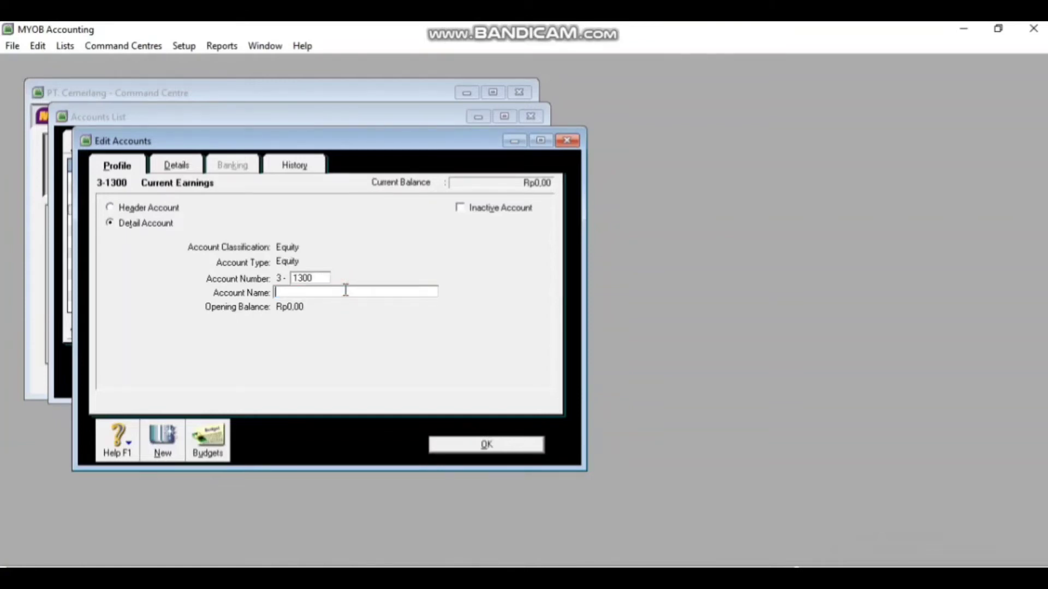
text(Income Summary)
click(487, 446)
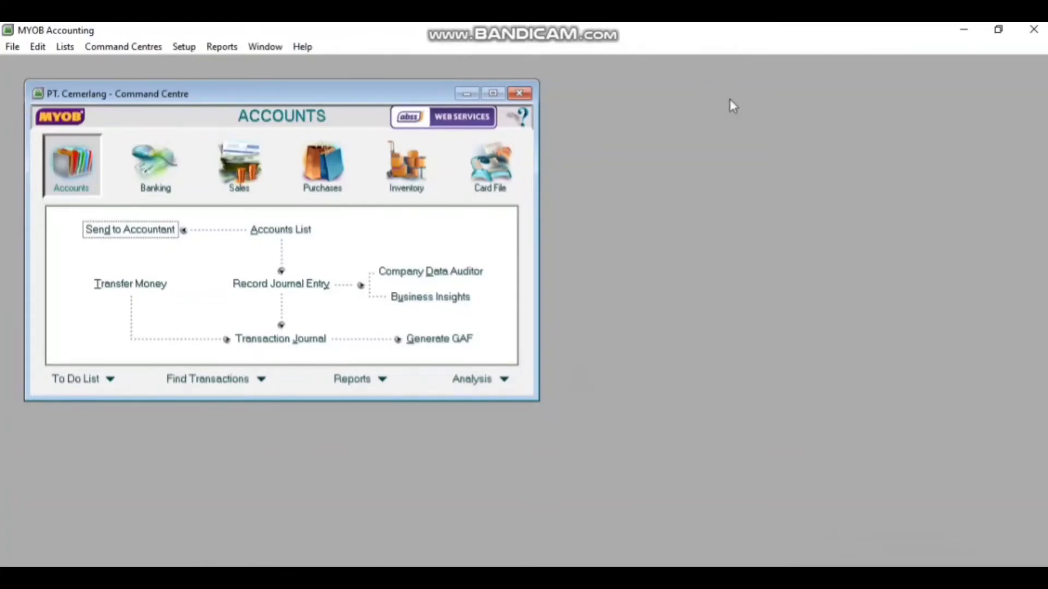
From Card File's Cards List, start a new customer card 'Indo Elektronik' with card ID C002
click(500, 162)
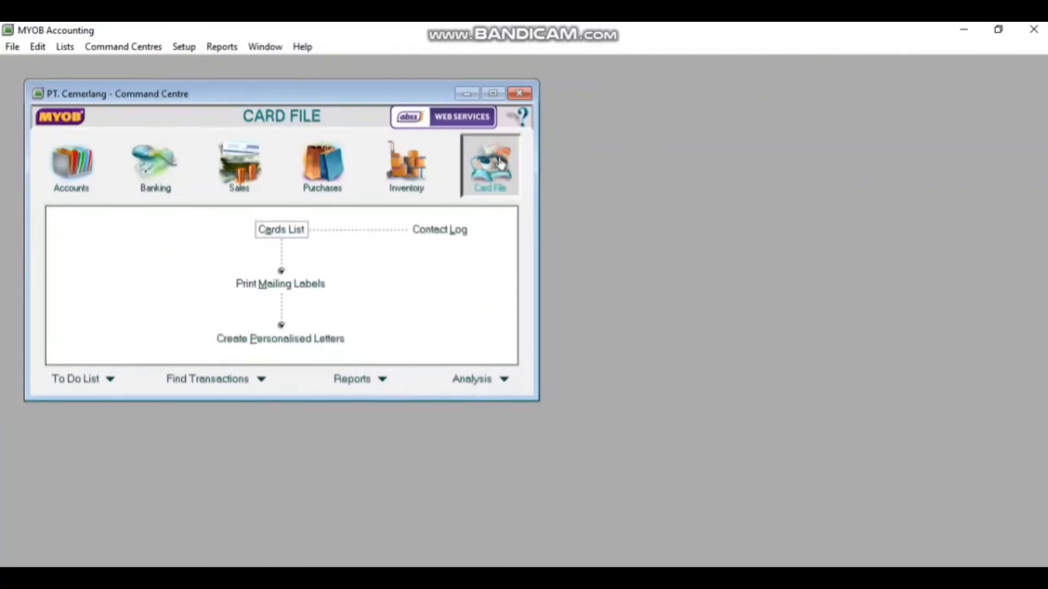
click(297, 229)
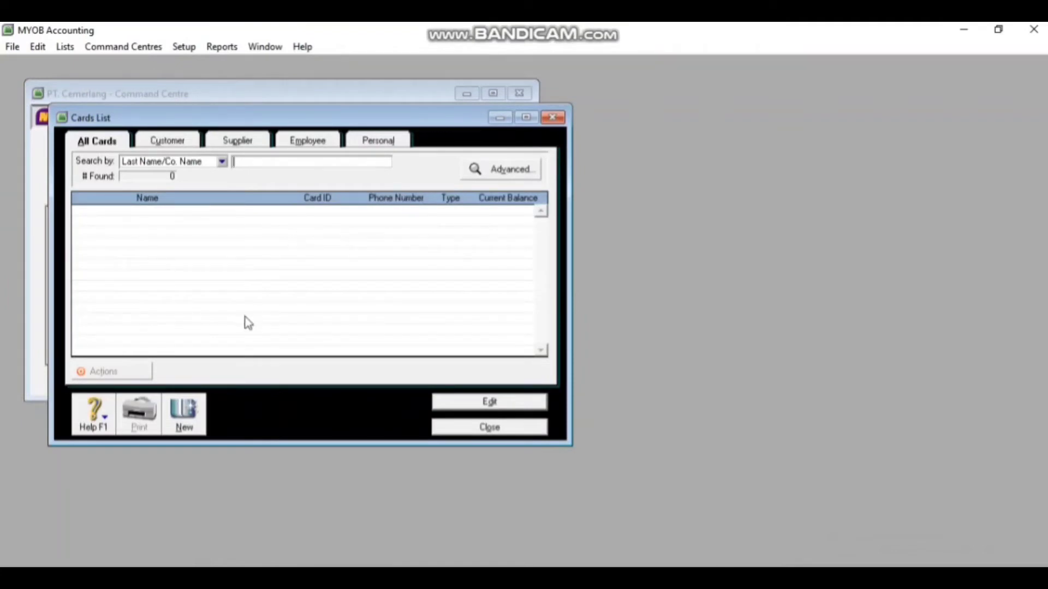
click(184, 417)
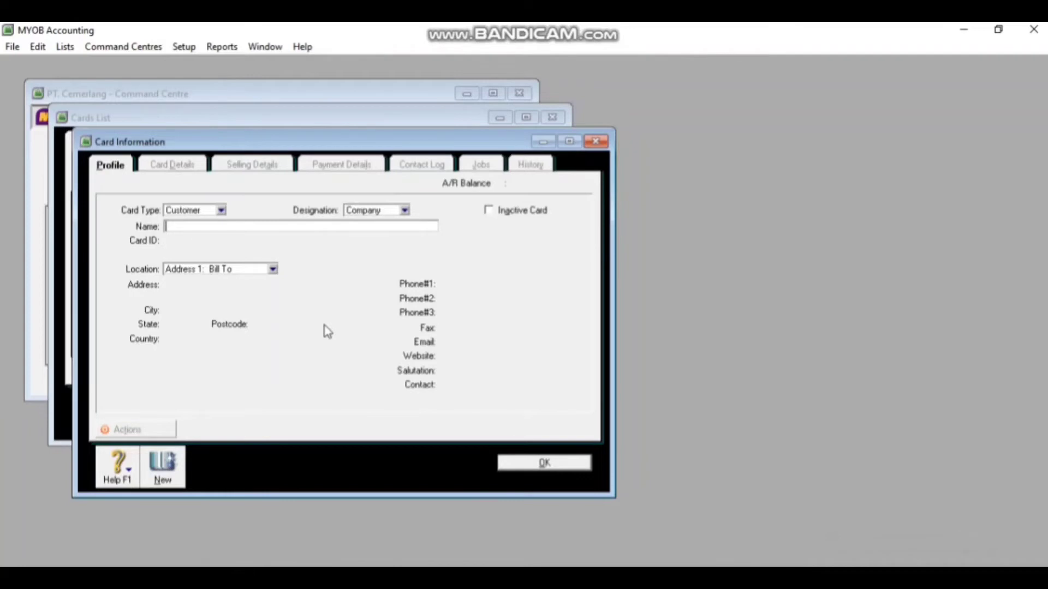
text(Indo Elektronik)
key(Tab)
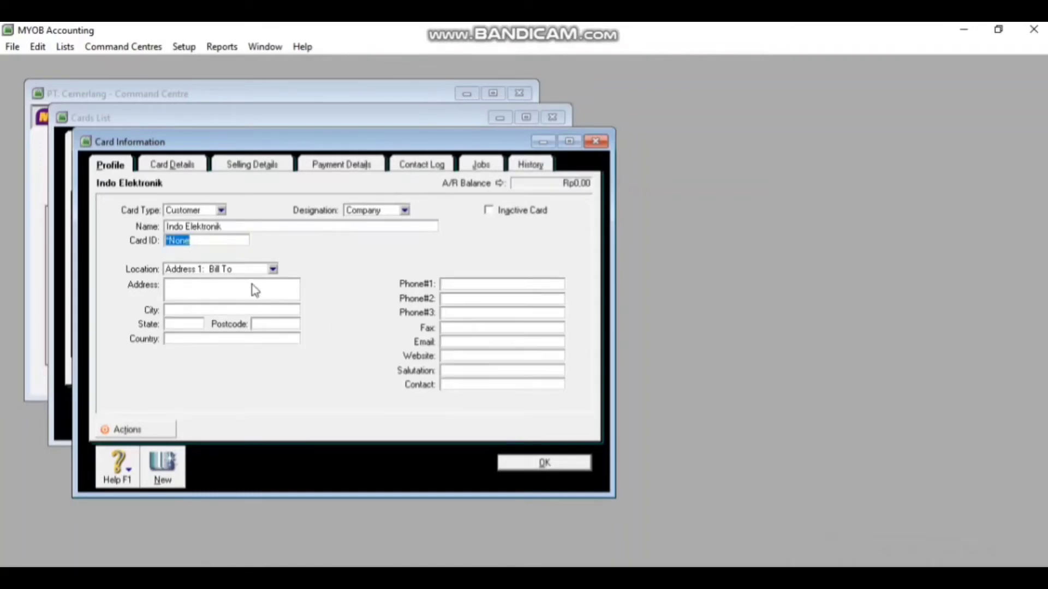
click(203, 237)
key(BackSpace)
key(BackSpace)
key(BackSpace)
key(BackSpace)
key(BackSpace)
text(C002)
Enter the customer's street address, city Surabaya and phone number, then save the card
click(205, 282)
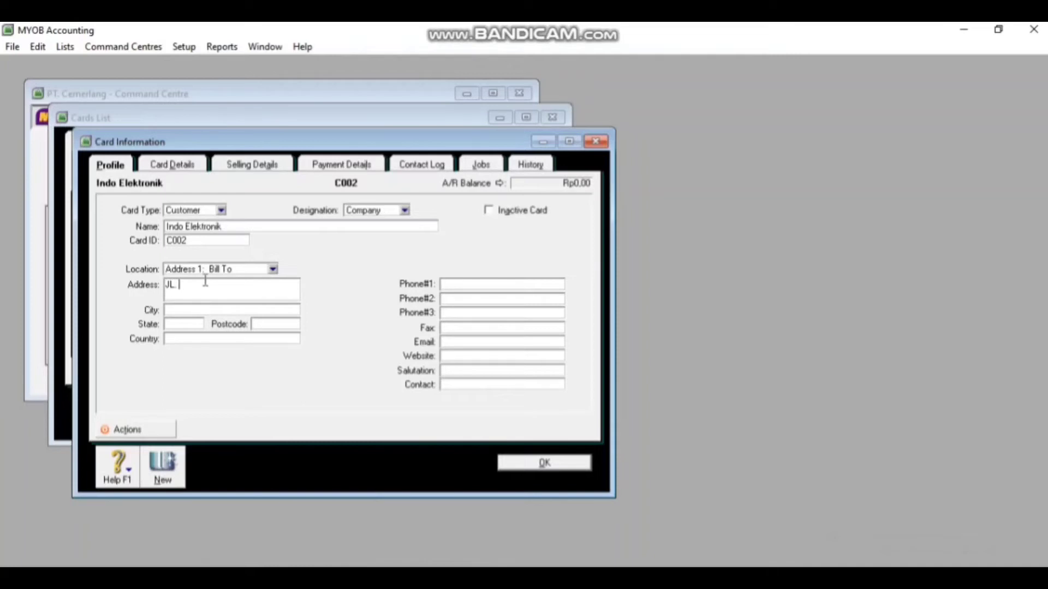
click(205, 309)
text(Surabaya)
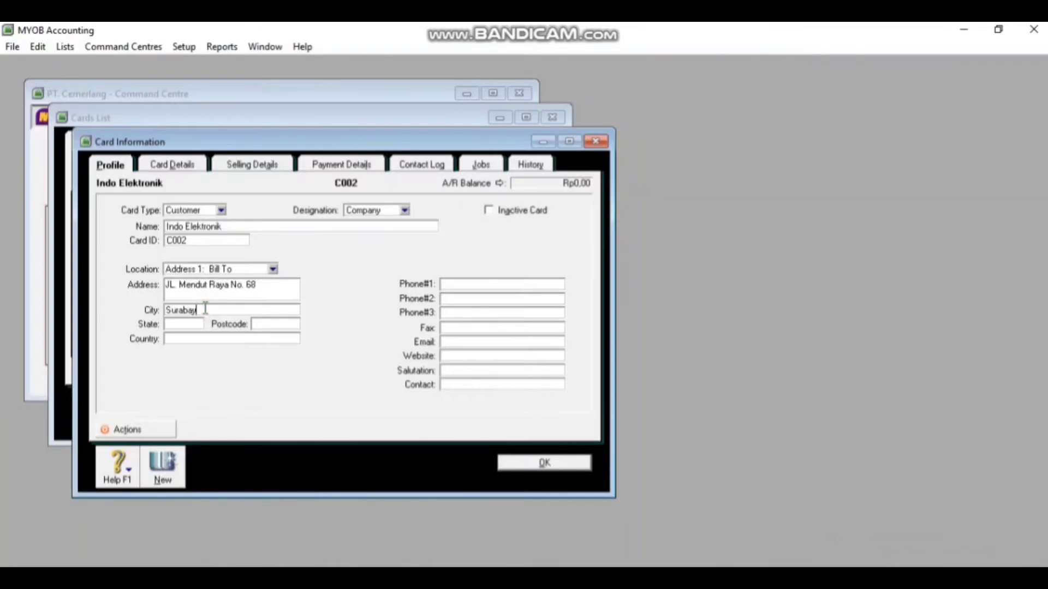
click(471, 284)
key(ctrl+v)
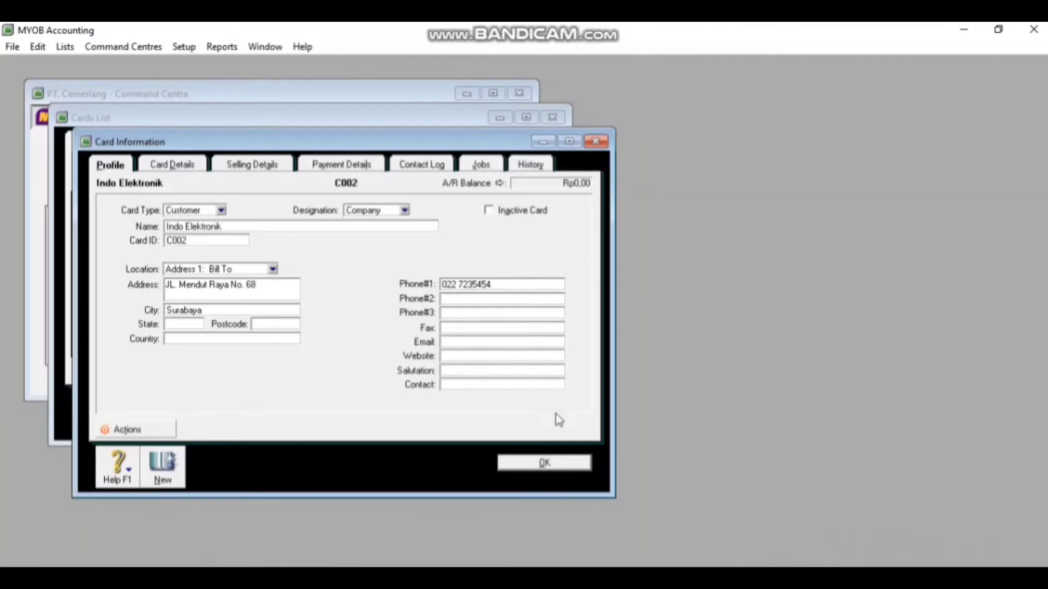
click(546, 464)
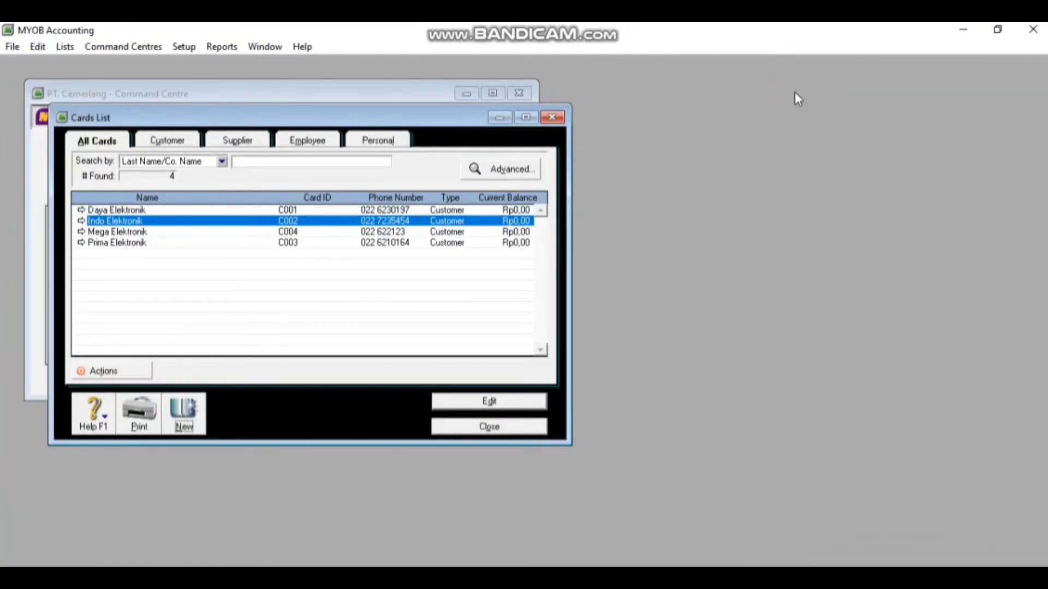
On the Supplier tab, start a new supplier card 'PT. Elex Persada' with card ID S001
click(249, 149)
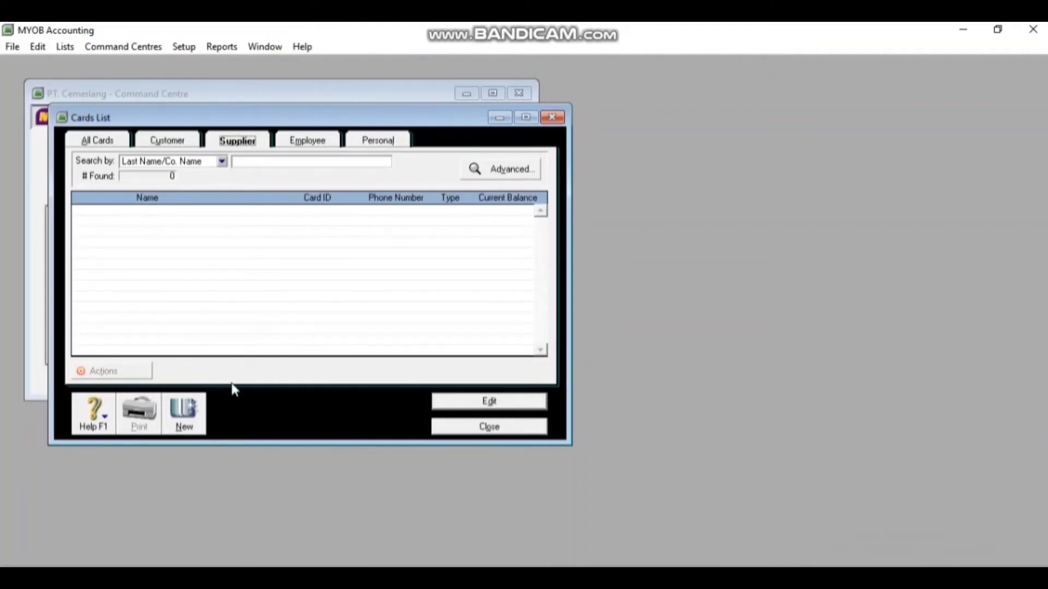
click(185, 407)
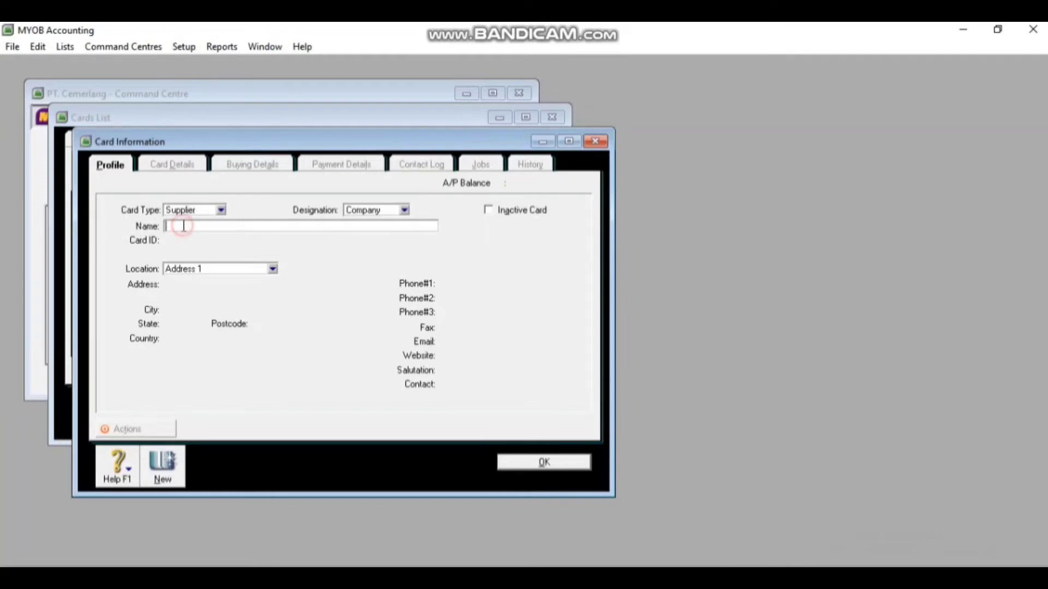
text(PT. Elex Persada)
key(Tab)
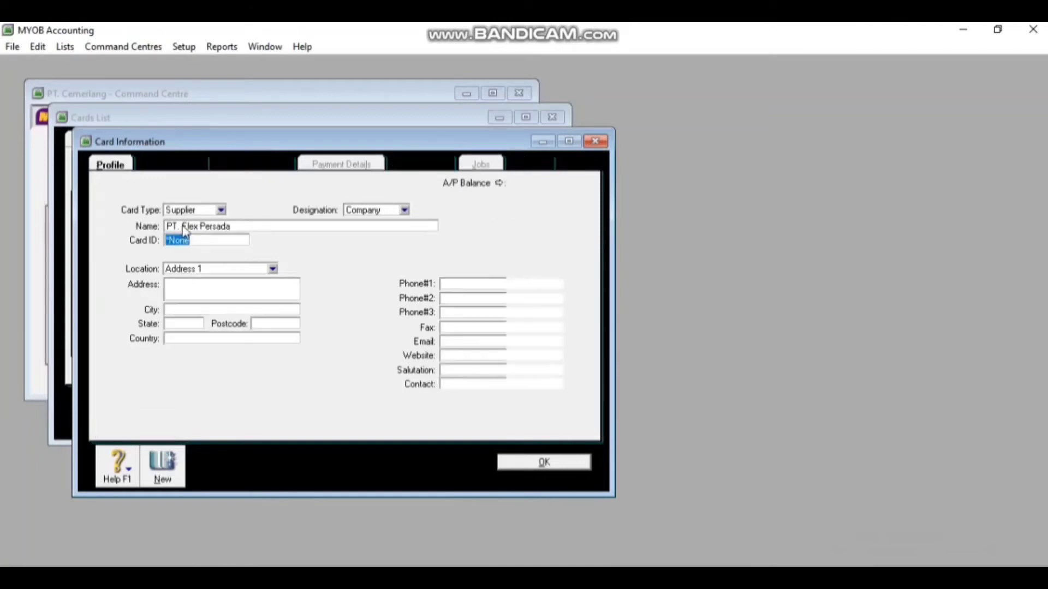
click(194, 241)
key(BackSpace)
key(BackSpace)
key(BackSpace)
key(BackSpace)
key(BackSpace)
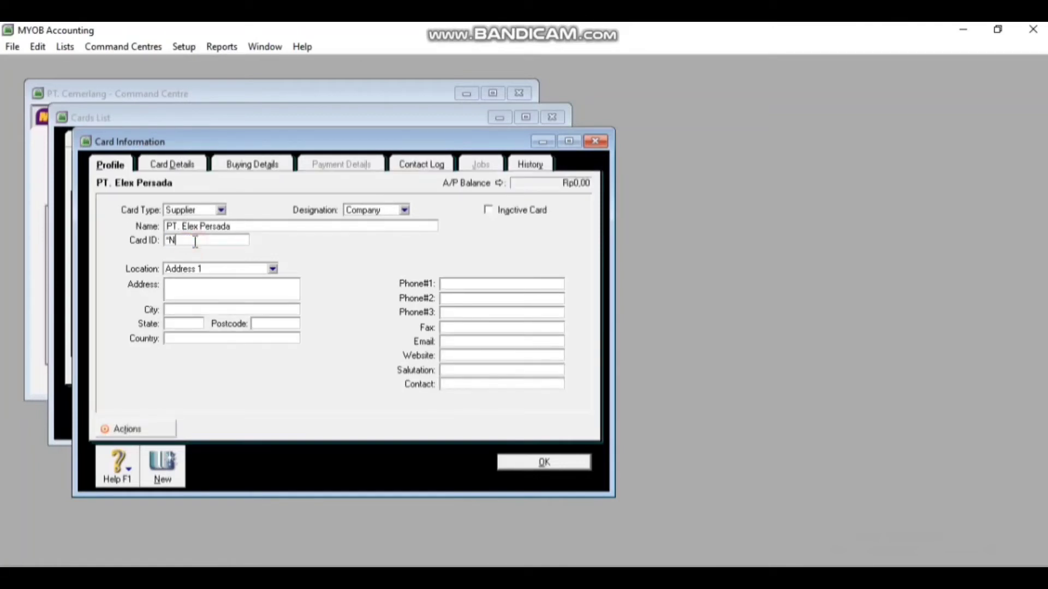
text(S001)
Enter the supplier's street address, city Surabaya and phone number, then save the card
click(207, 288)
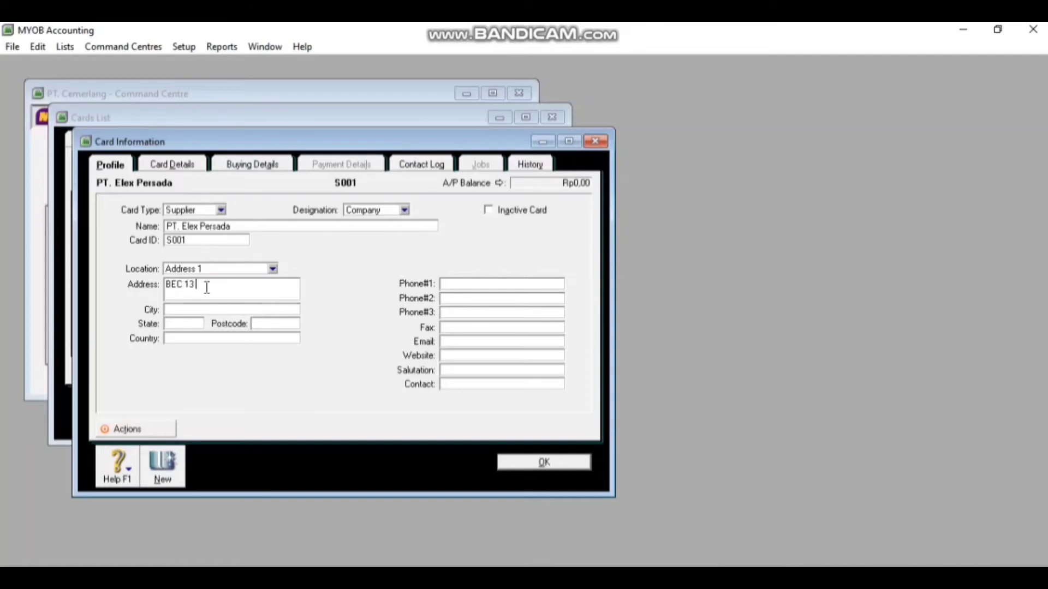
click(208, 307)
text(Surabaya)
click(458, 283)
key(ctrl+v)
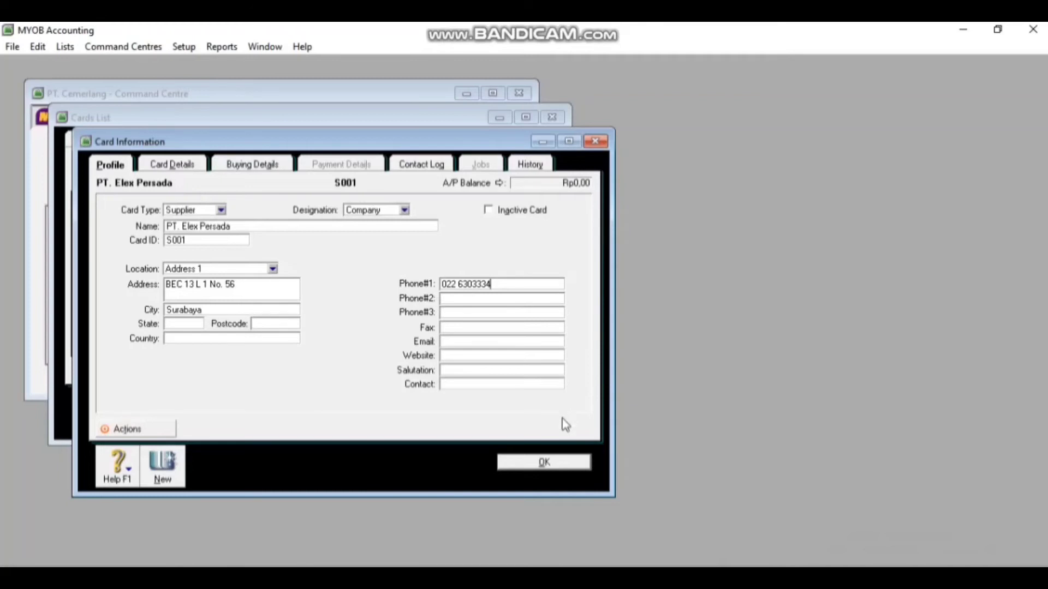
click(561, 473)
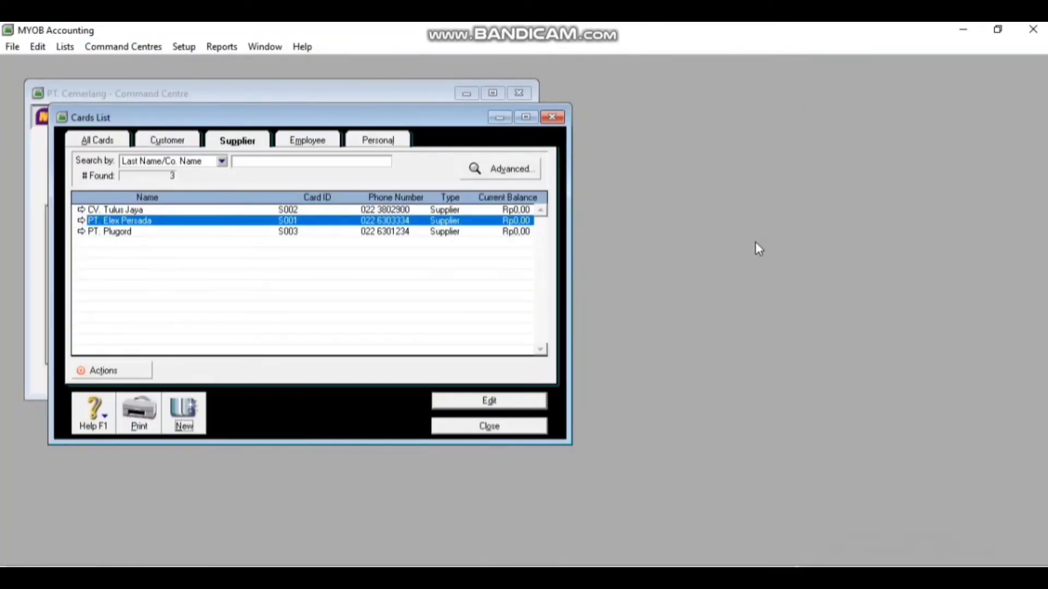
Close the Cards List and, from the empty Items List, start item 268TV named TV P-268
click(512, 427)
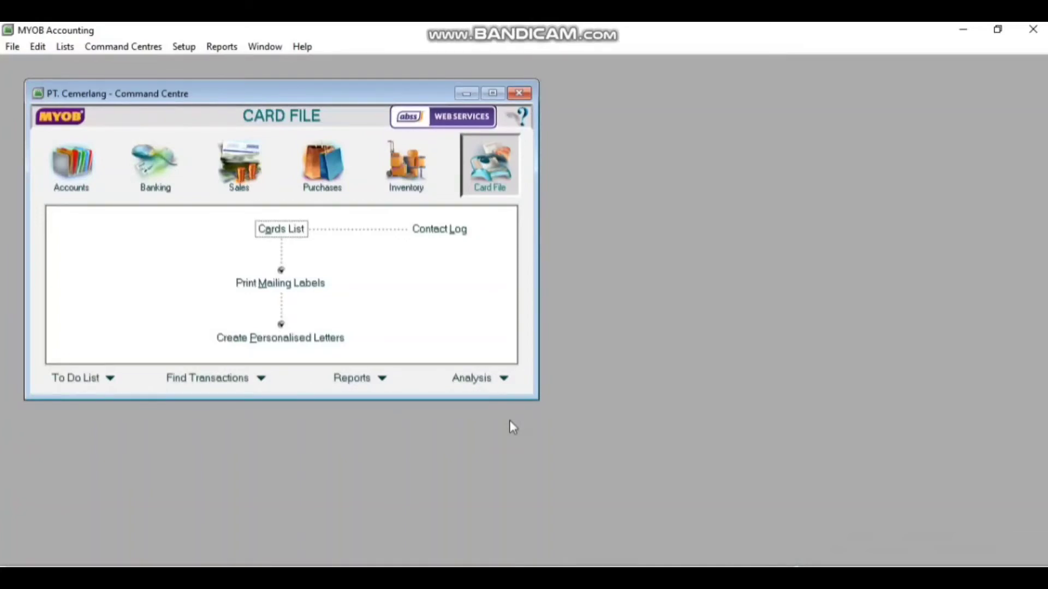
click(411, 166)
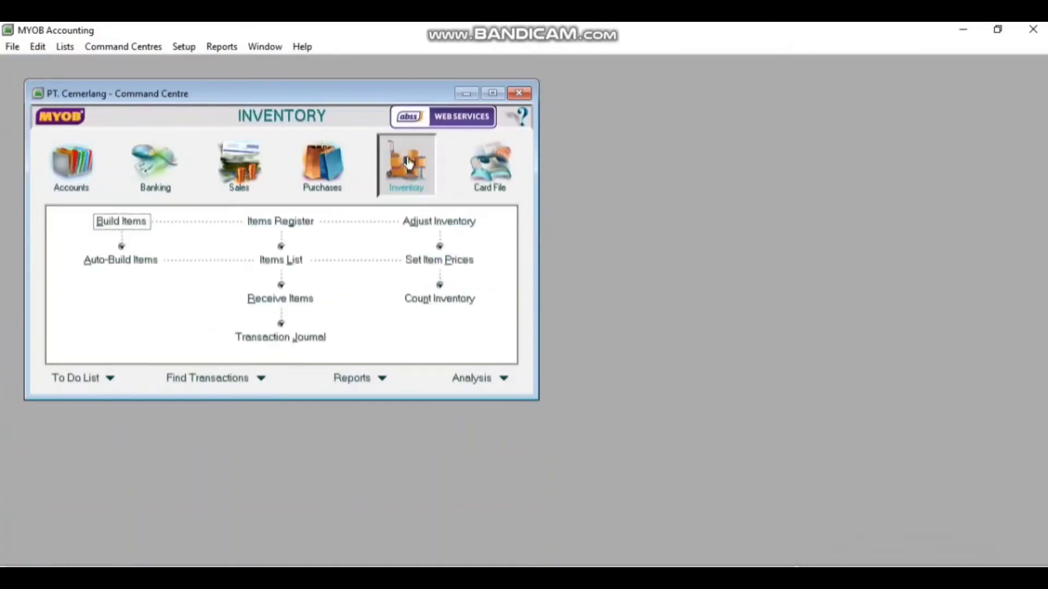
click(292, 265)
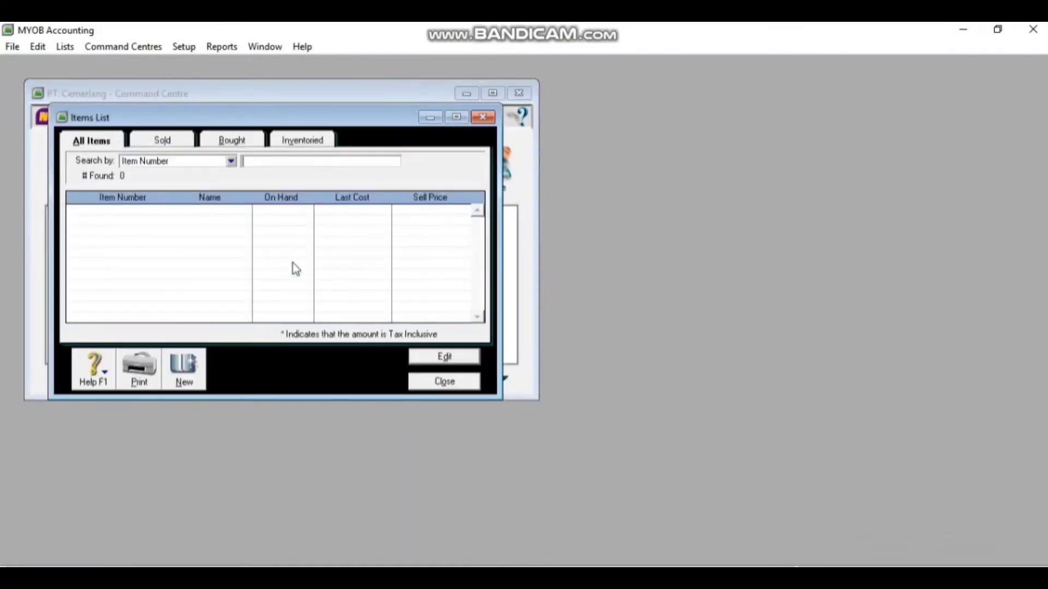
click(194, 366)
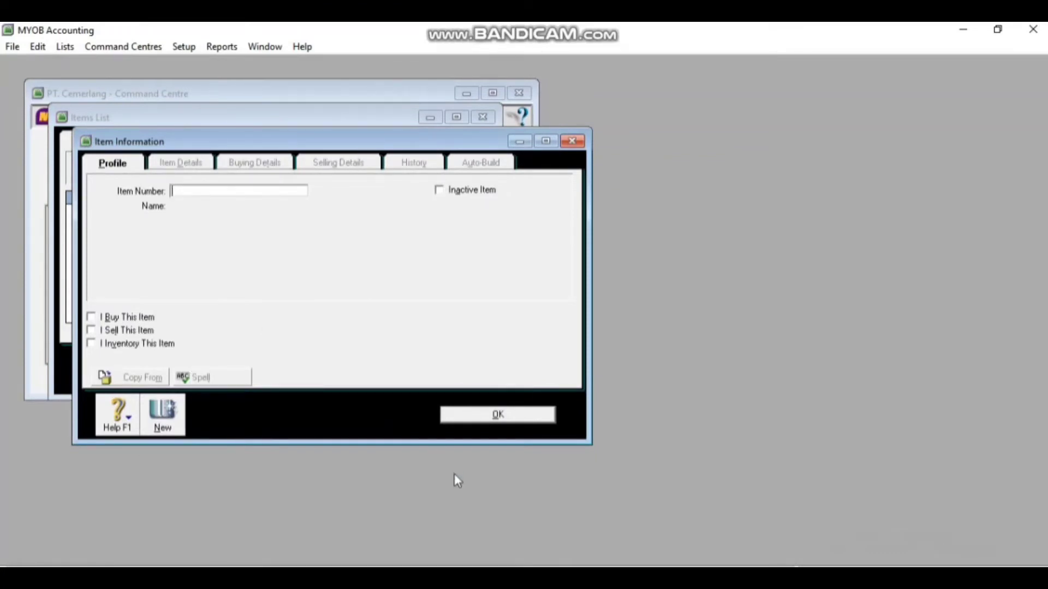
text(268T)
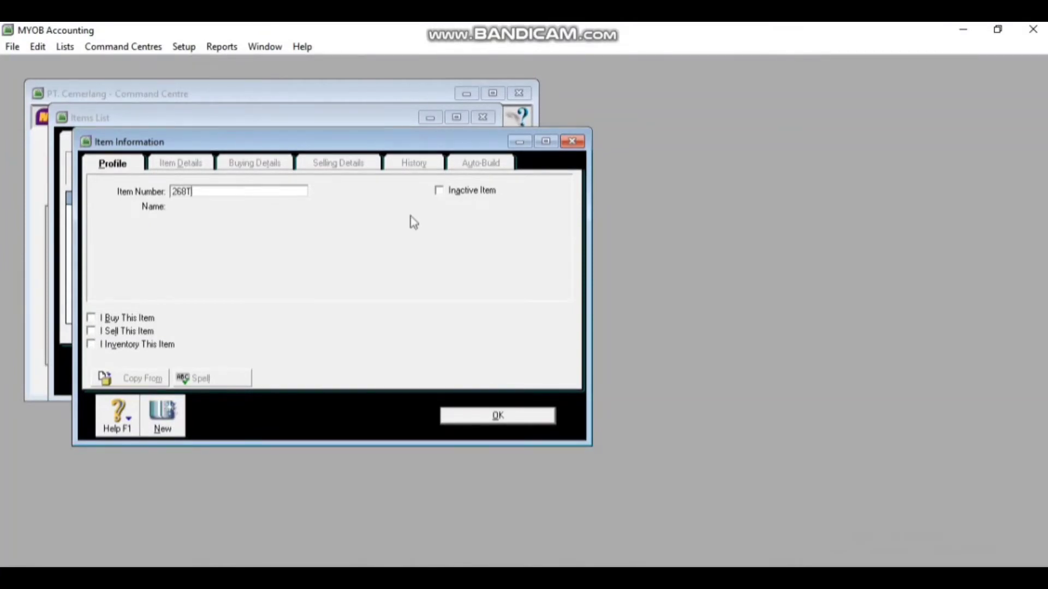
text(V)
key(Tab)
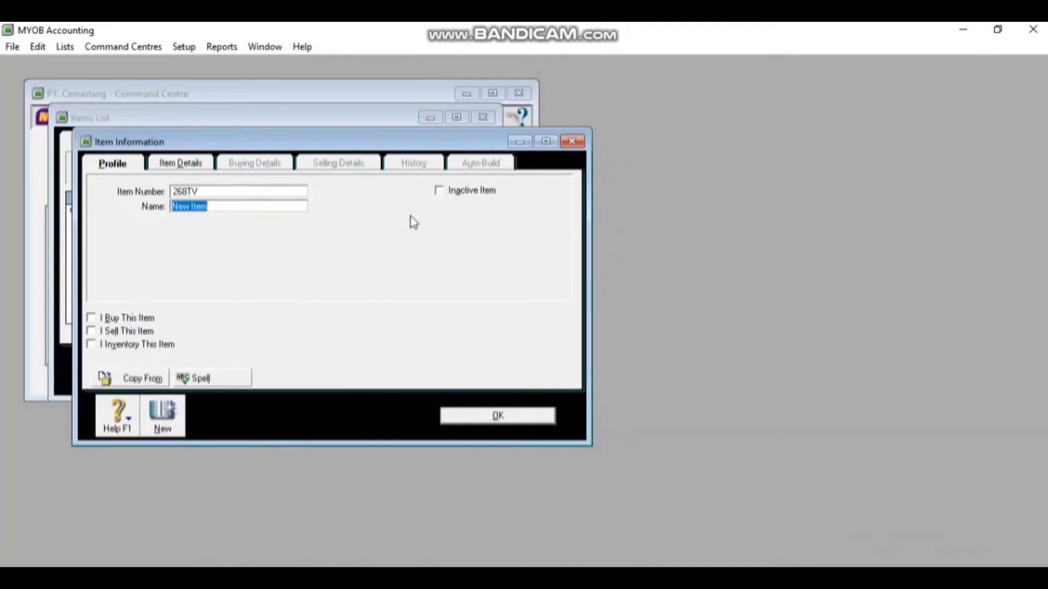
text(TV P-268)
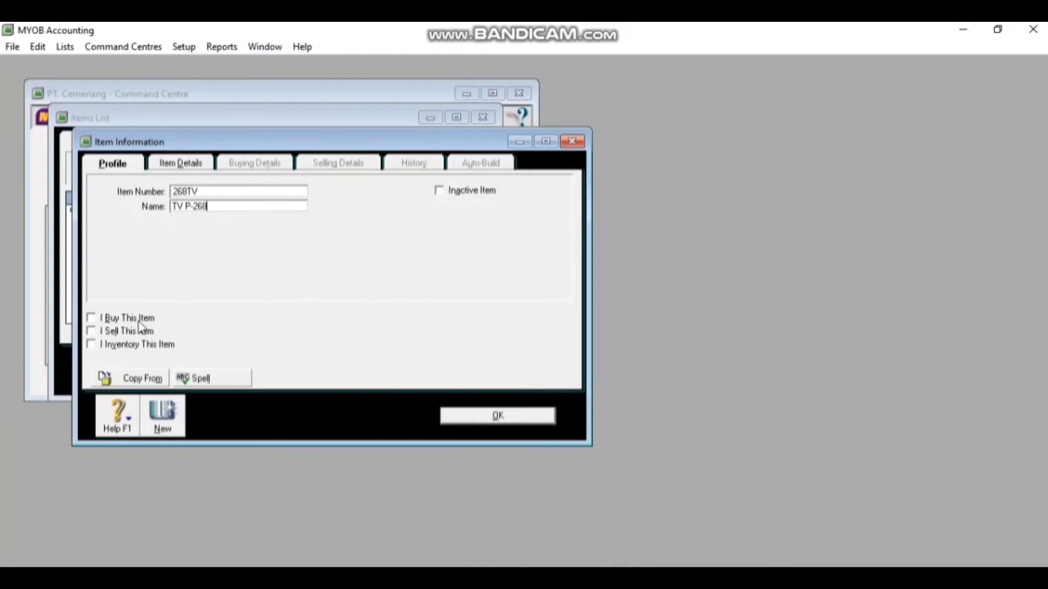
Mark 268TV as bought and sold, with expense account 5-1100 Cost of Goods Sold and income account 4-1100 Sales
click(91, 319)
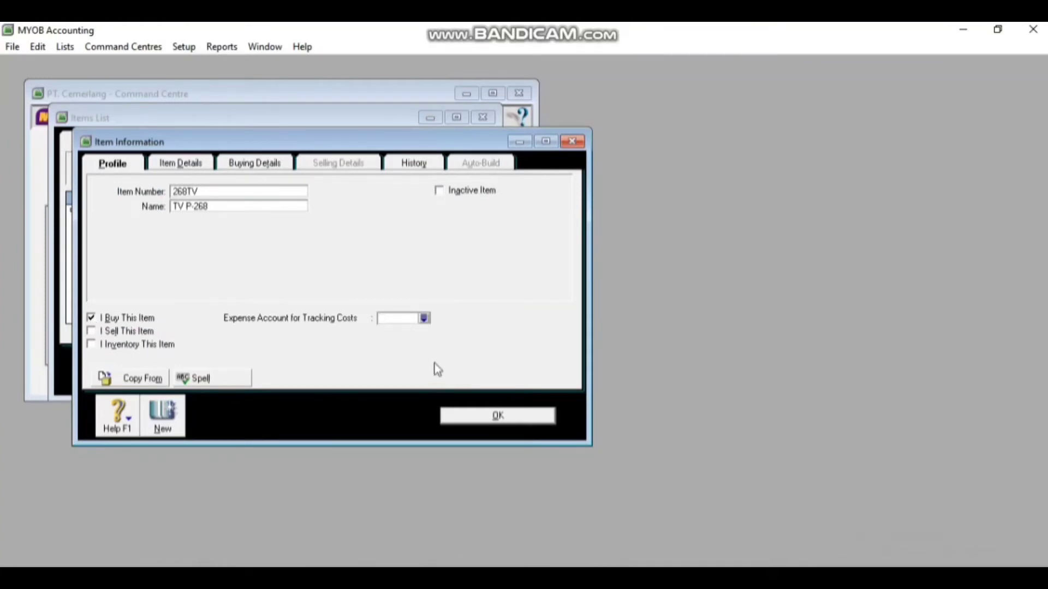
click(425, 319)
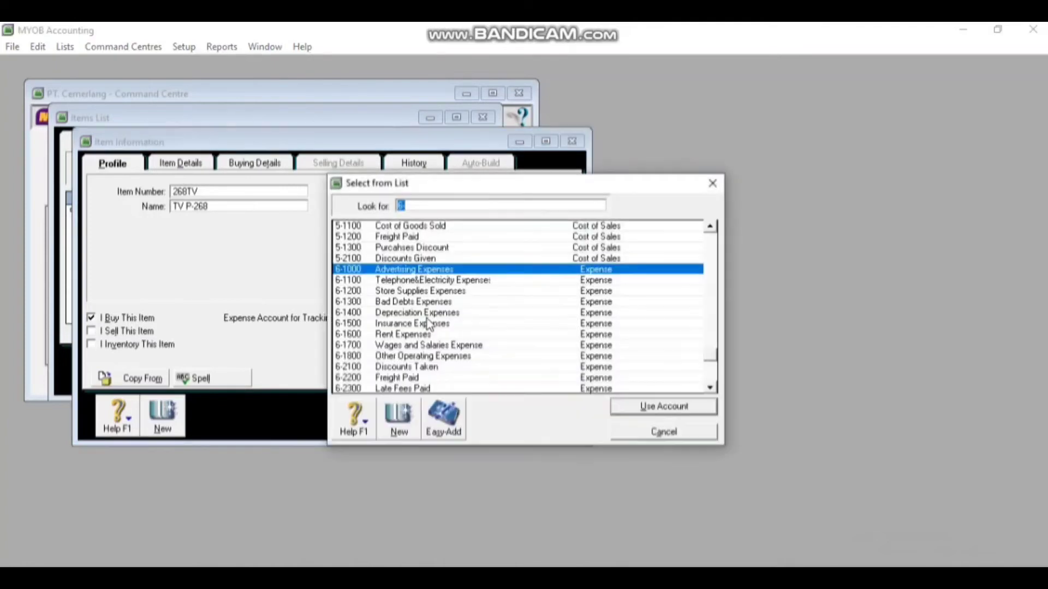
click(447, 229)
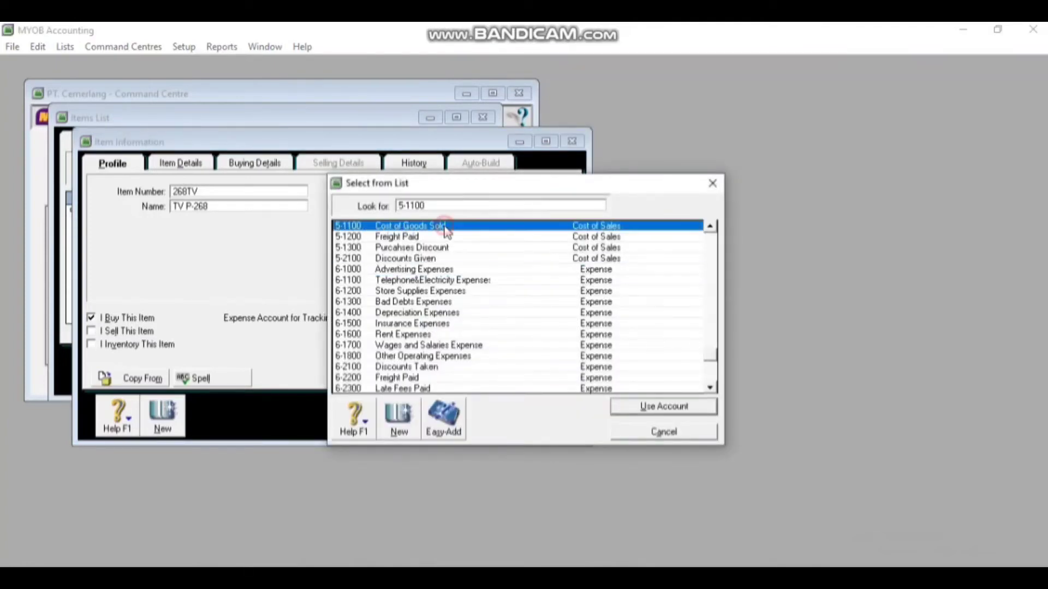
click(659, 409)
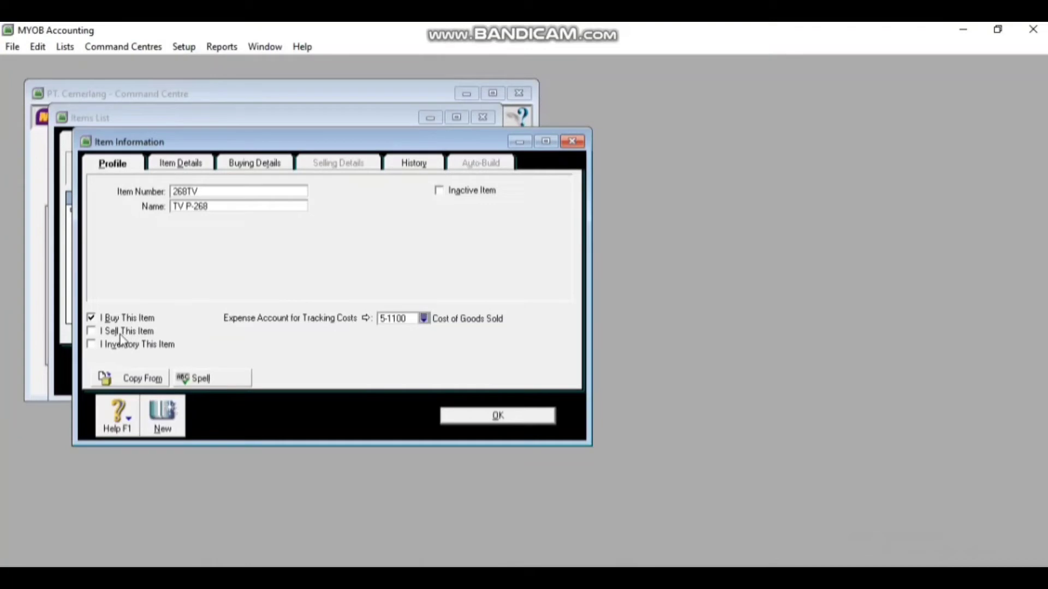
click(91, 332)
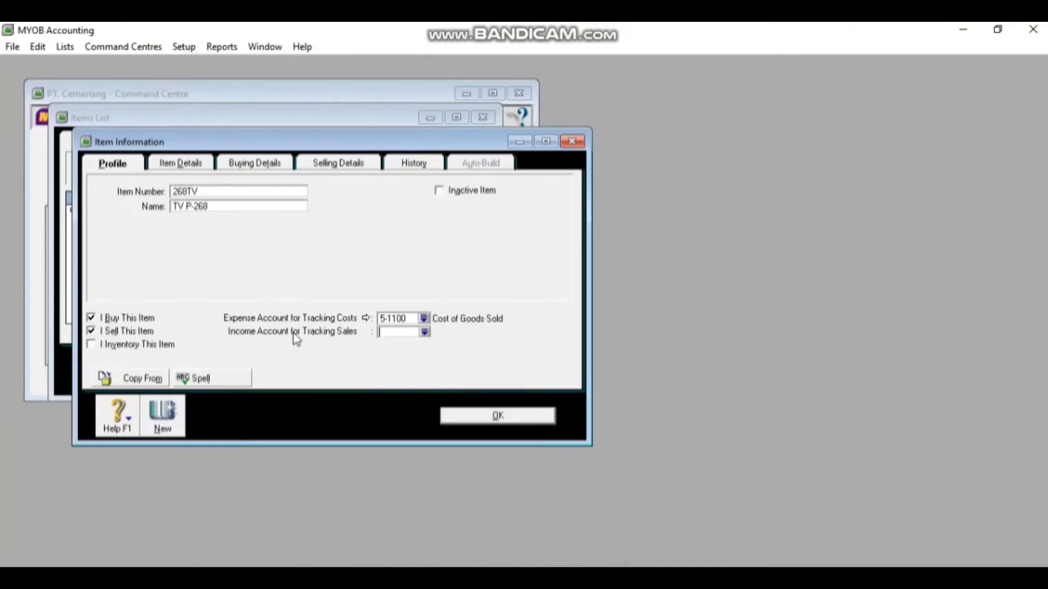
click(426, 332)
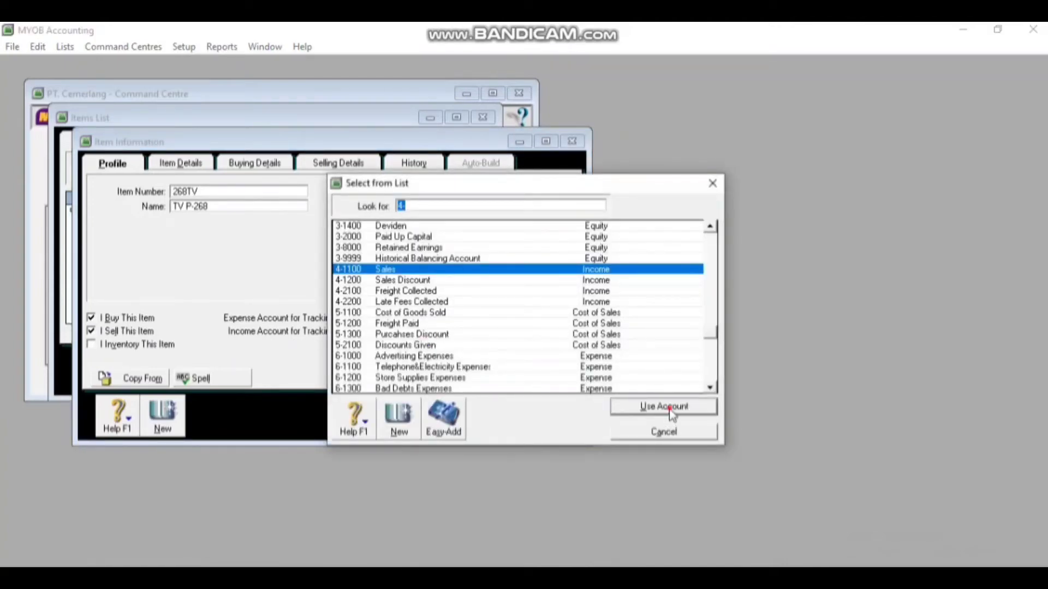
click(671, 409)
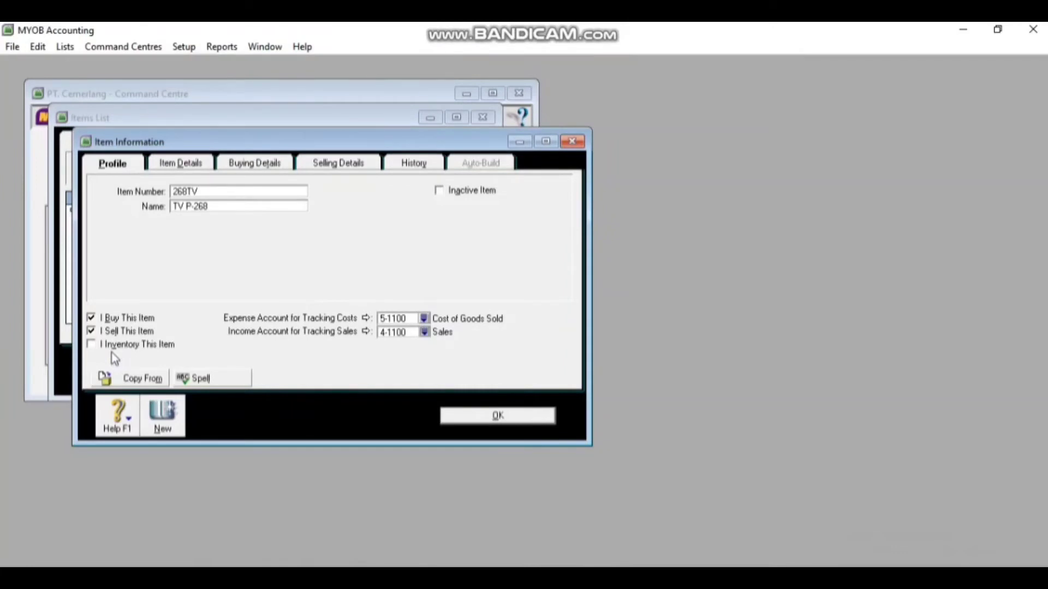
Mark it inventoried with asset account 1-1500 Merchandise Inventory and cost of sales 5-1100, then show buying details
click(92, 344)
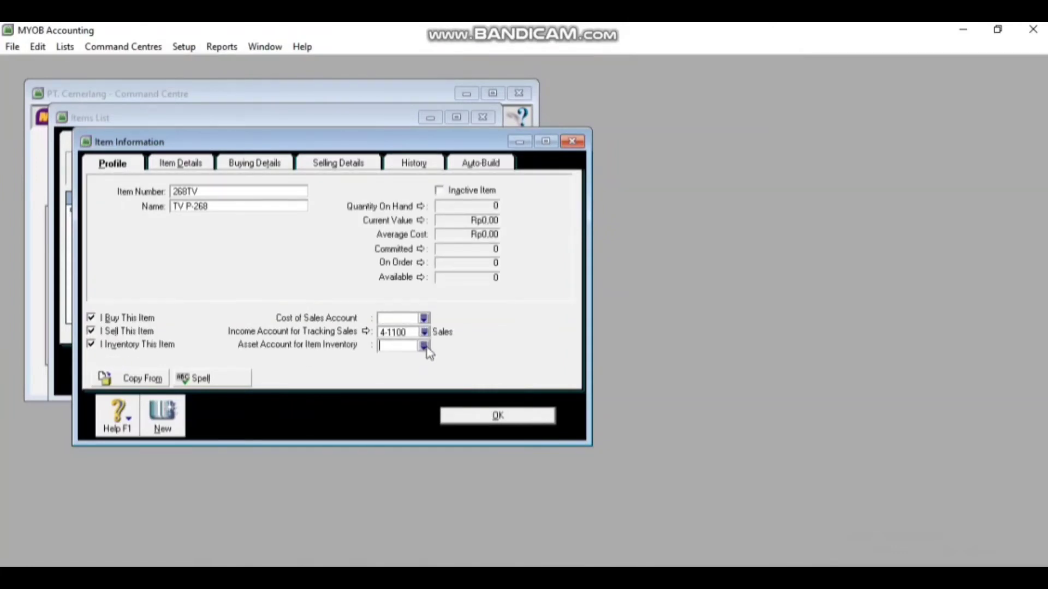
click(425, 346)
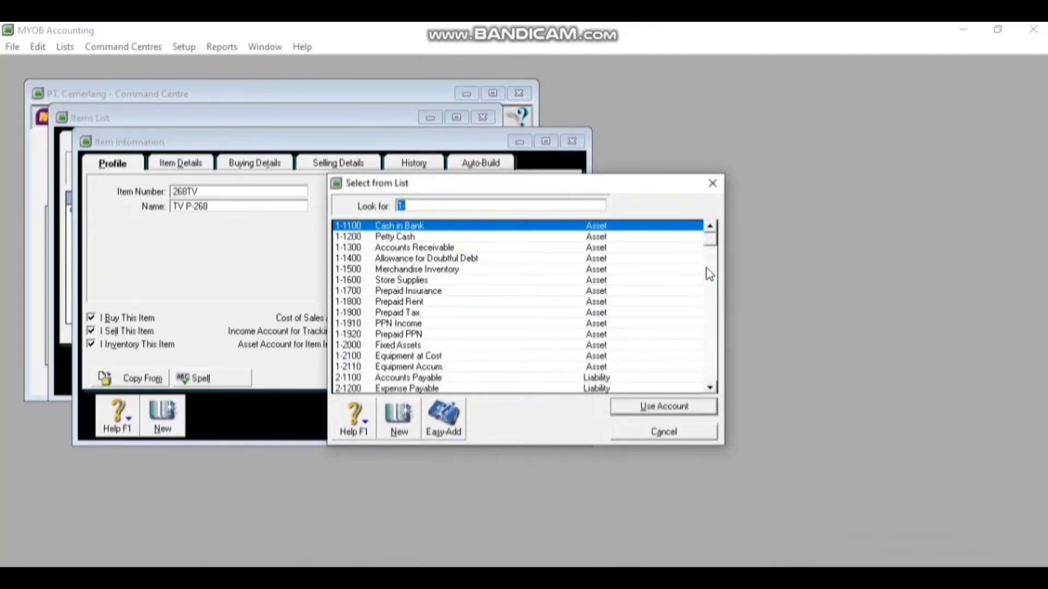
click(464, 270)
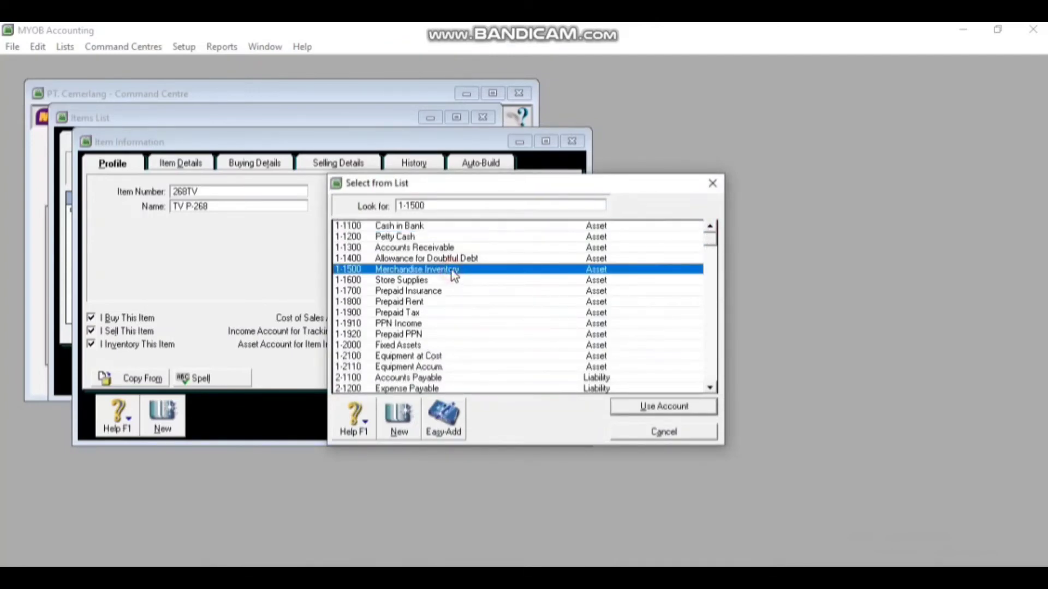
double_click(451, 270)
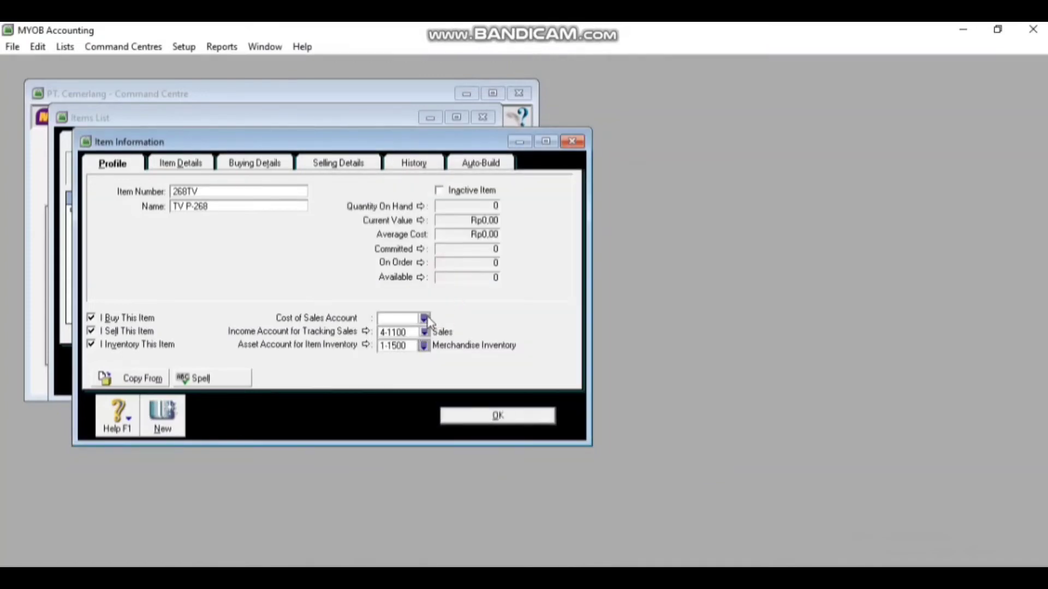
click(424, 319)
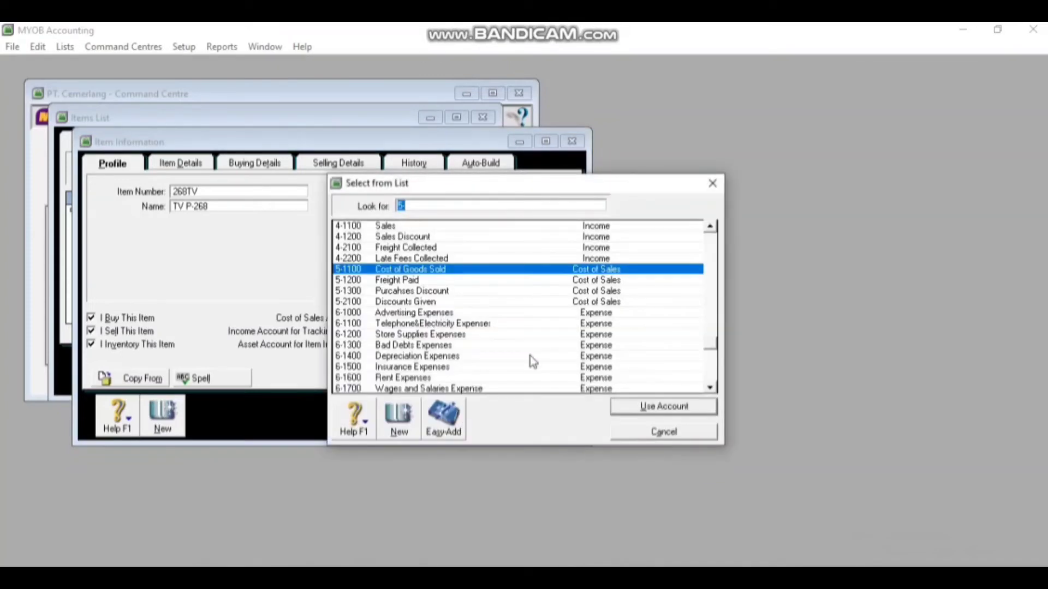
click(628, 408)
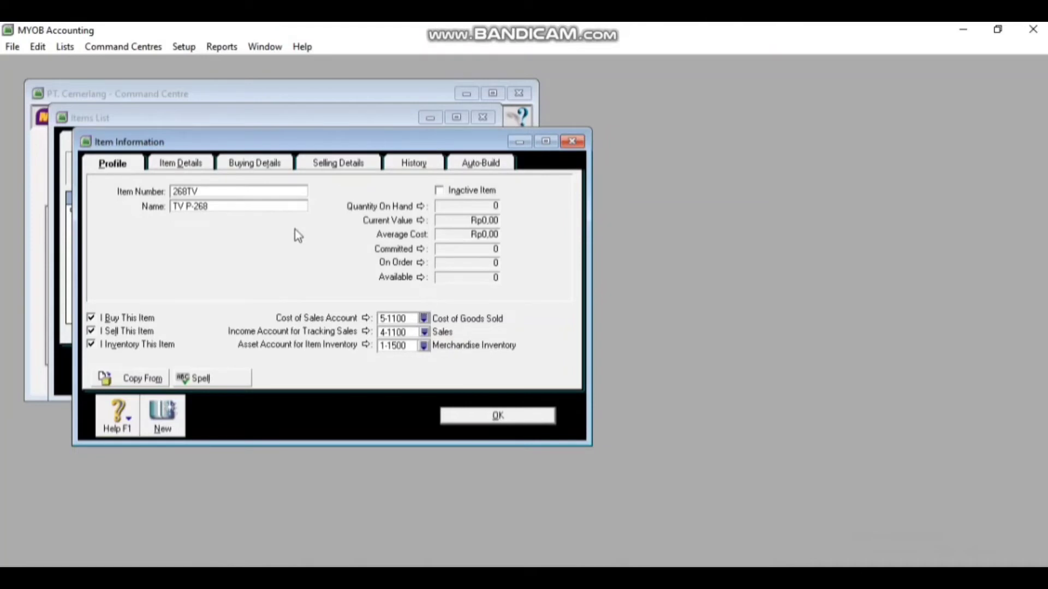
click(252, 170)
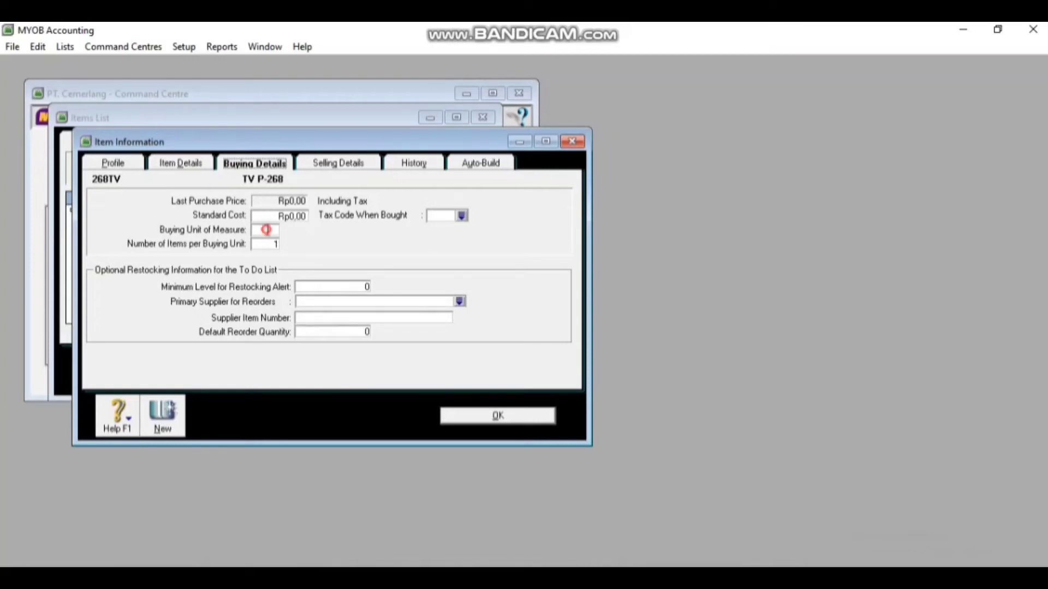
Set both the buying and selling unit of measure to Unit
click(267, 230)
text(Unit)
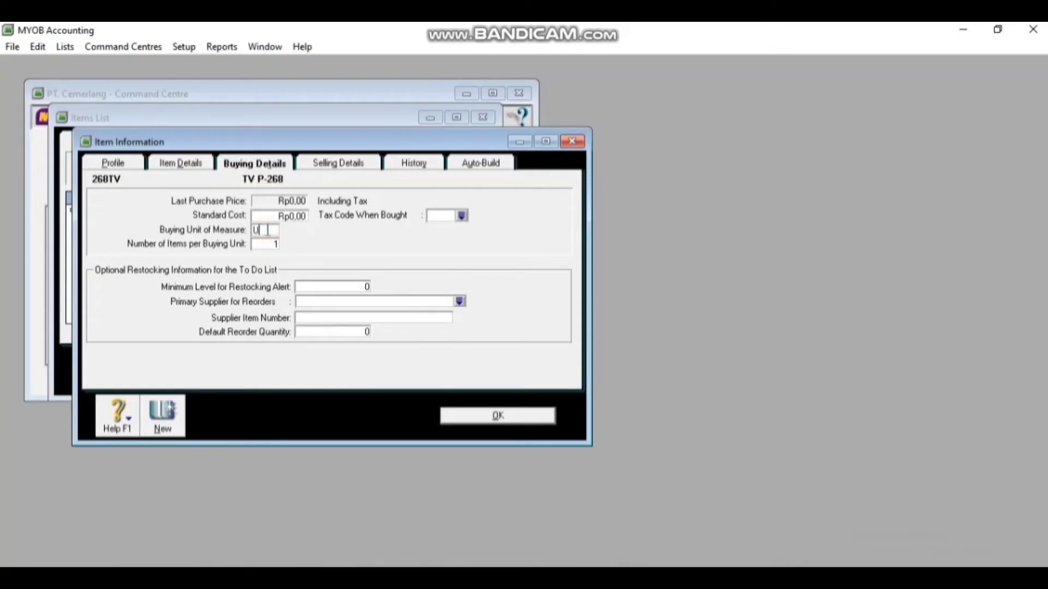
click(334, 166)
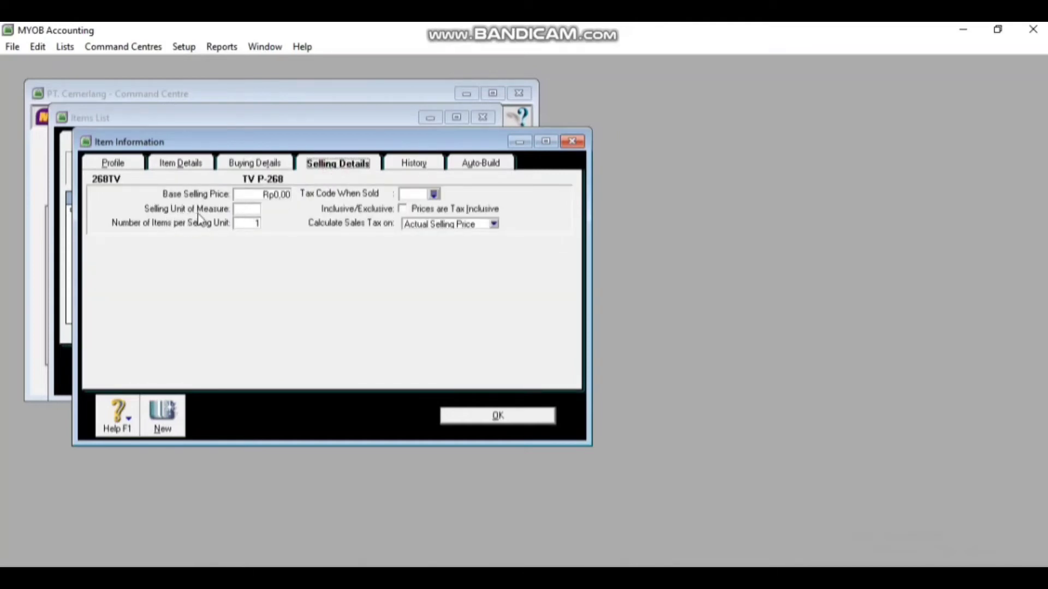
click(242, 210)
click(244, 208)
text(Unit)
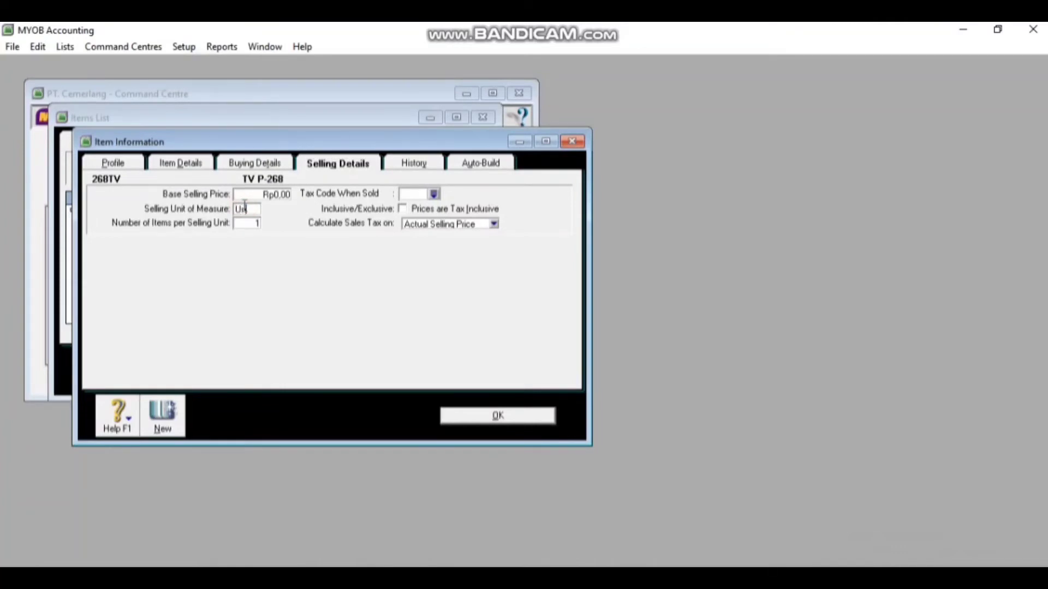
Set GST as the tax code when bought and when sold, and save item 268TV
click(271, 164)
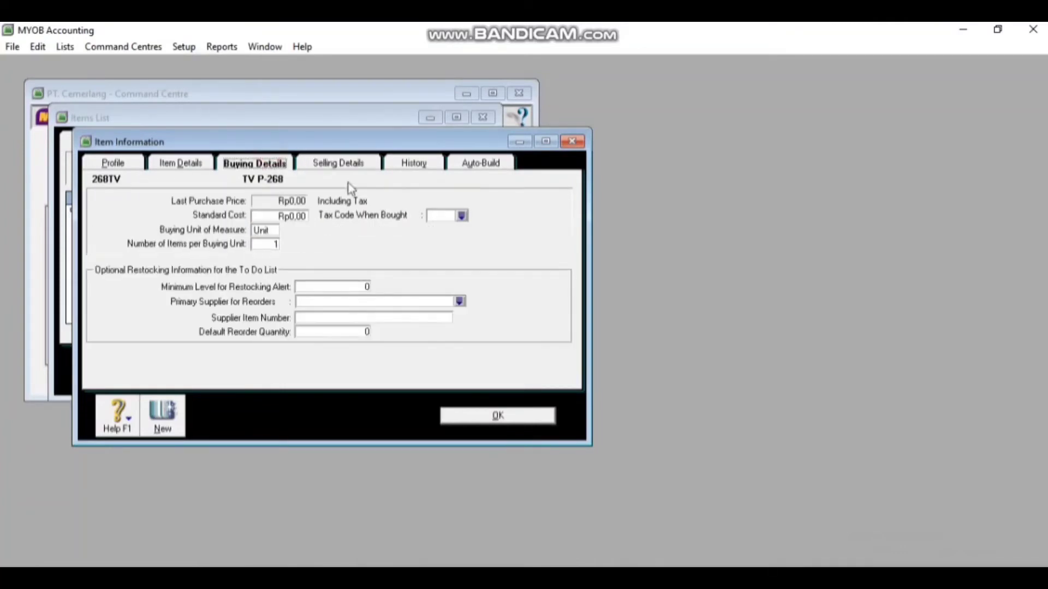
click(461, 216)
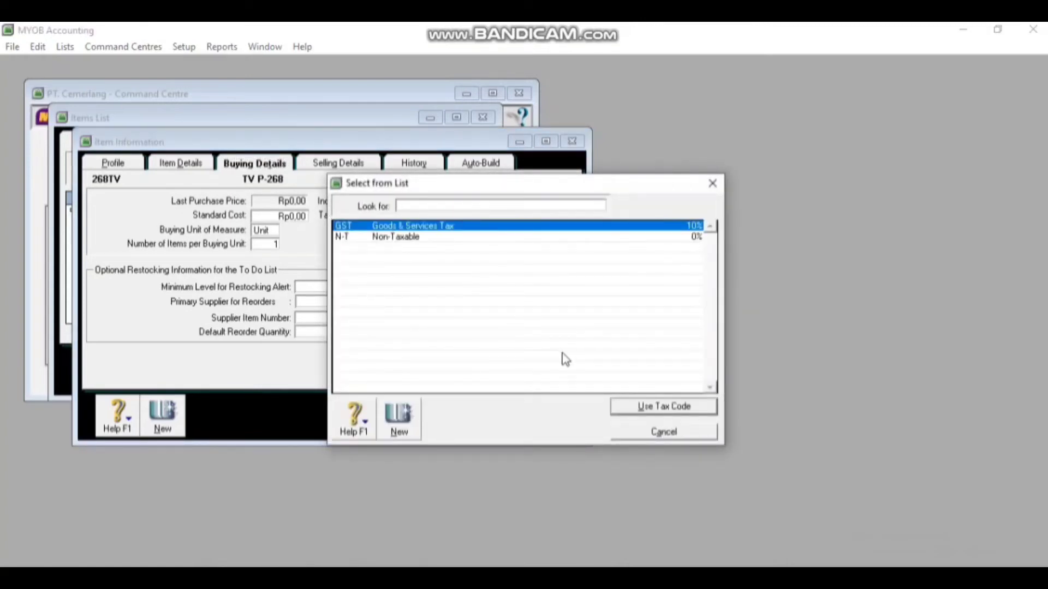
click(620, 410)
click(345, 162)
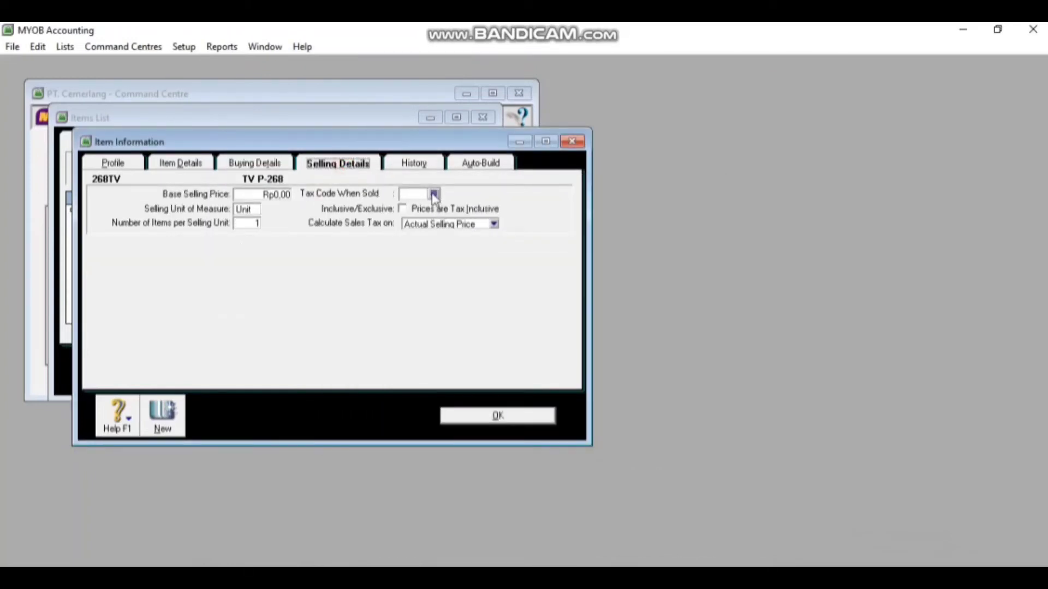
click(435, 194)
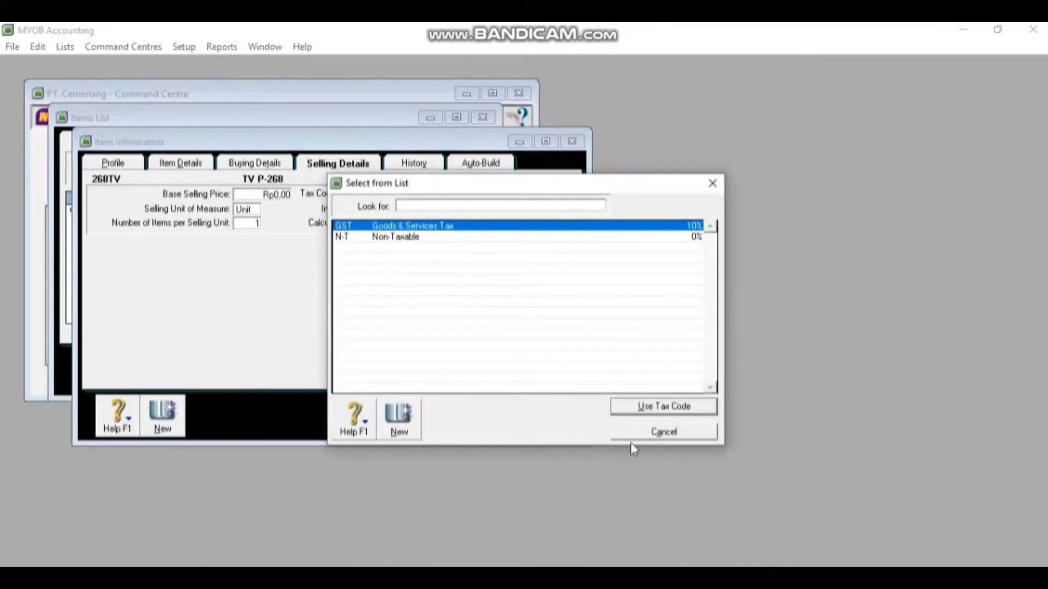
click(670, 409)
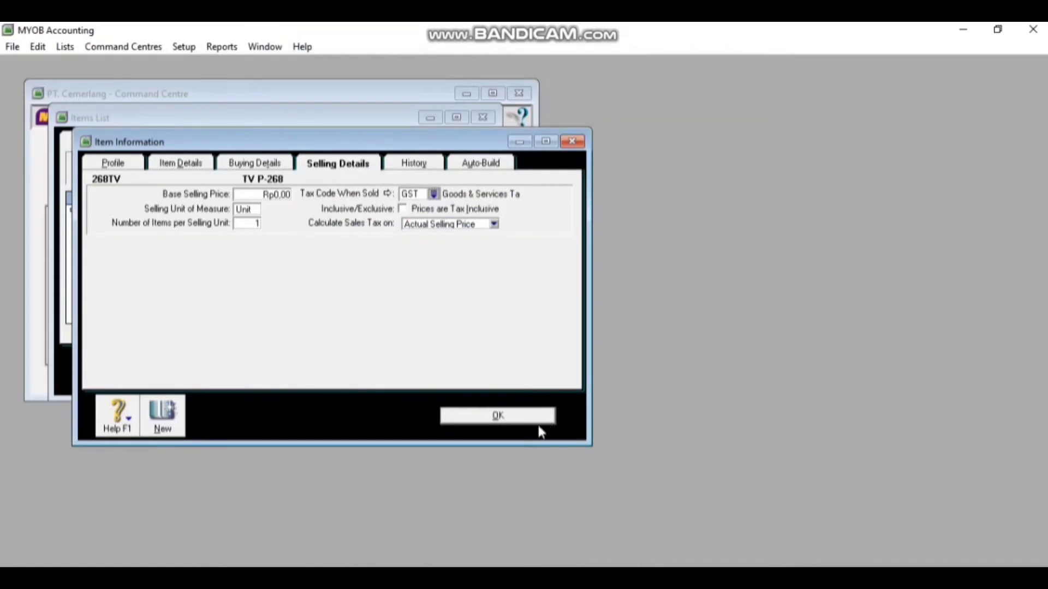
click(515, 416)
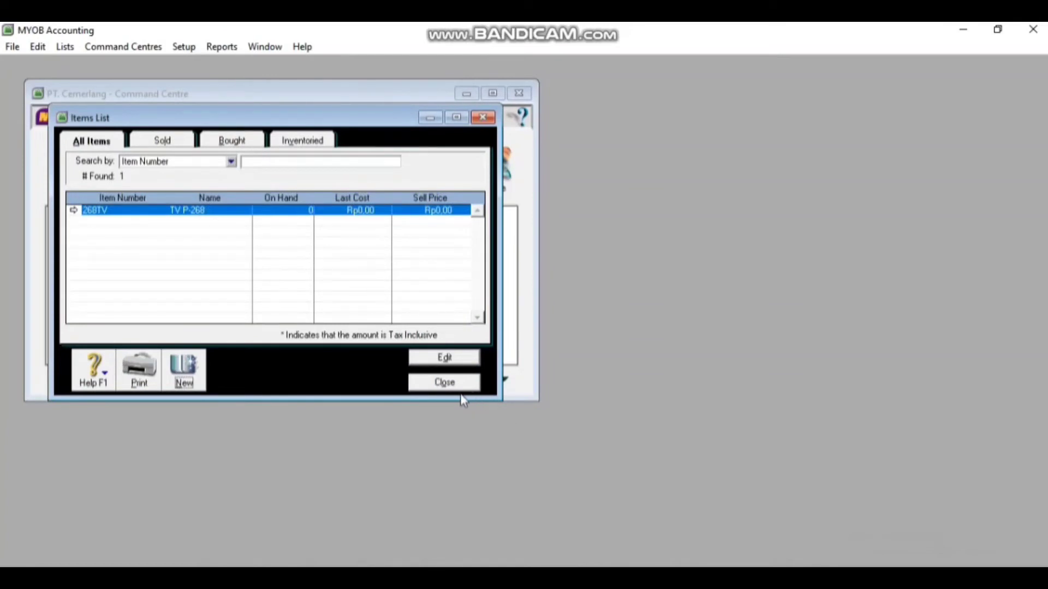
Close the Items List and start a new general journal entry from the Accounts command centre
click(444, 382)
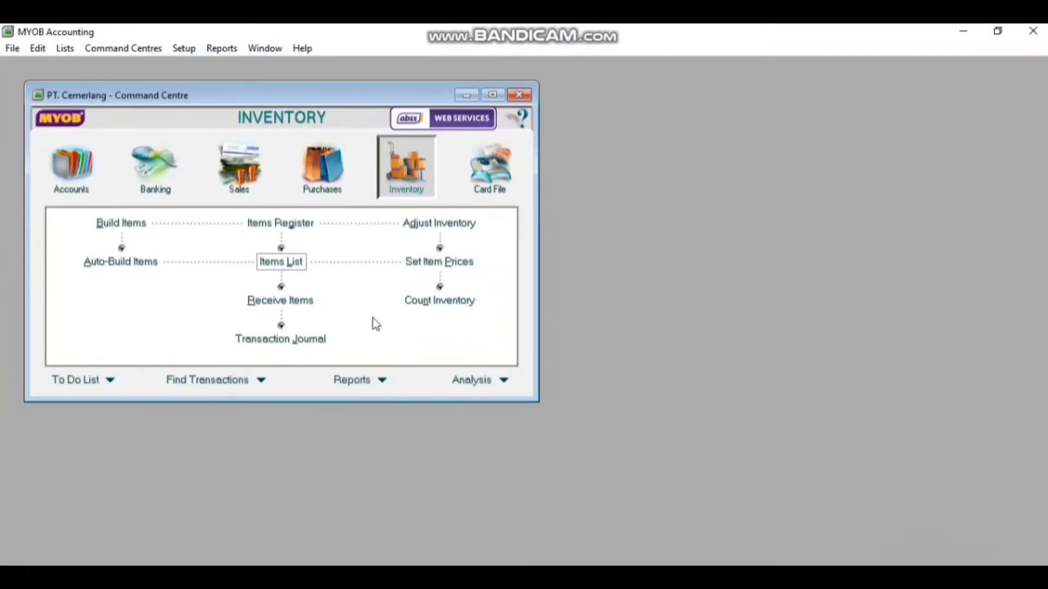
click(72, 169)
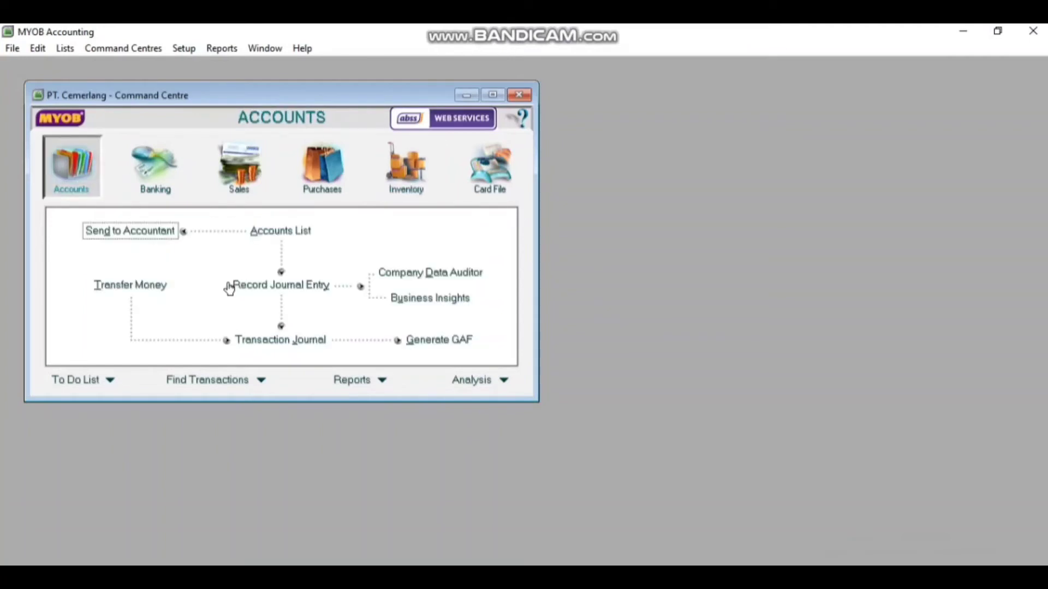
click(232, 286)
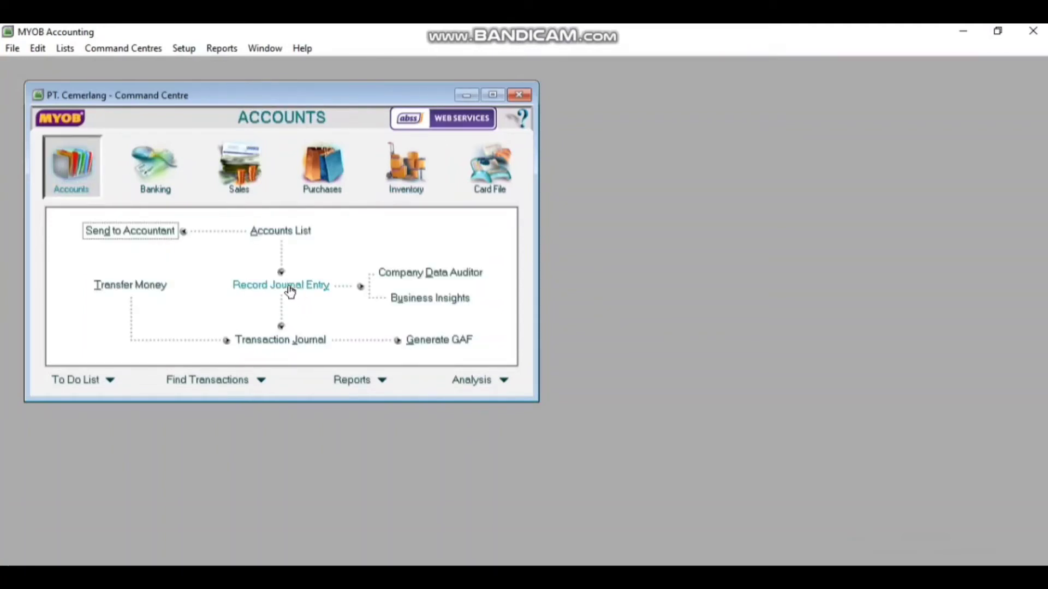
click(288, 286)
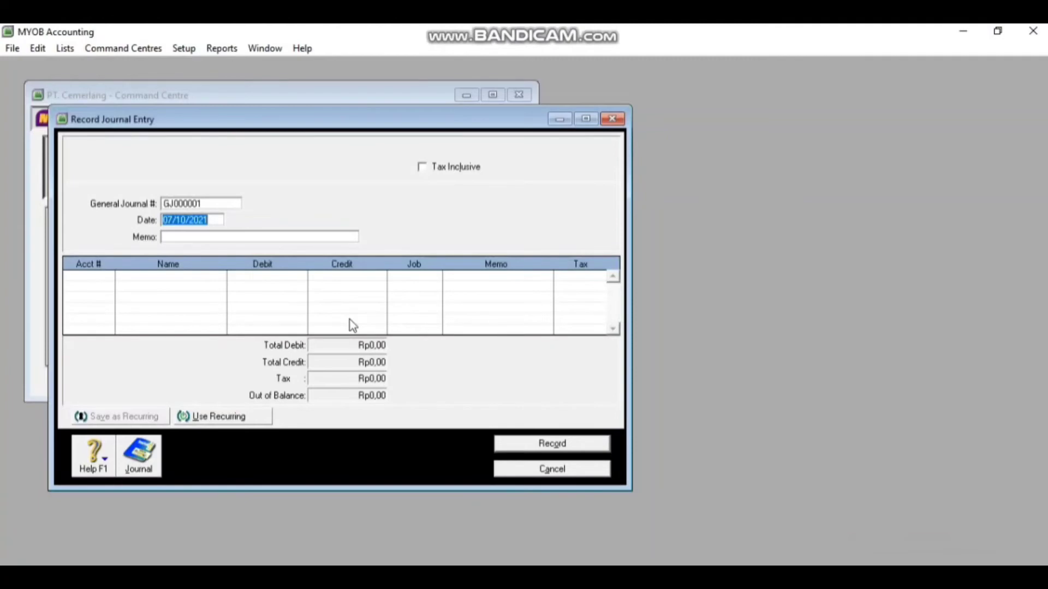
Enter journal number TBalance, date 01/12/2020 and memo 'Opening Balance'
click(219, 200)
key(BackSpace)
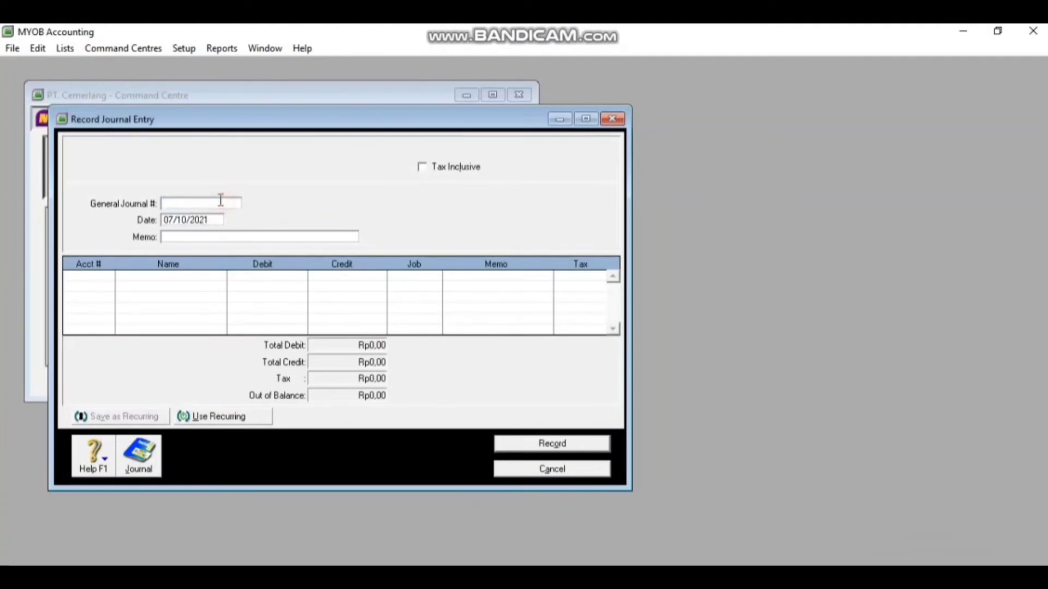
text(TB)
text(a;)
text(ance)
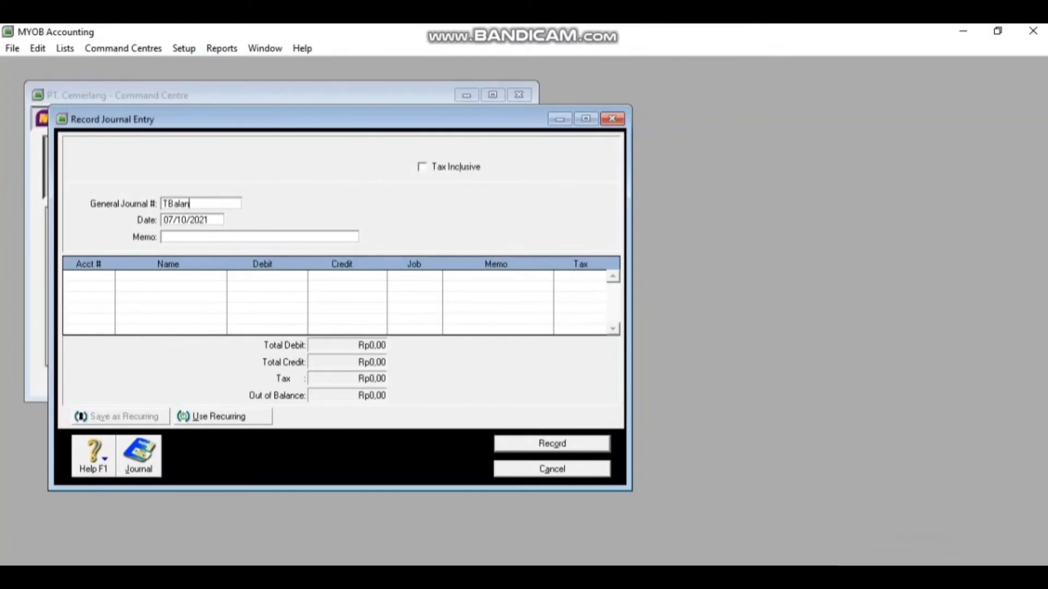
click(173, 219)
click(174, 219)
key(BackSpace)
text(1)
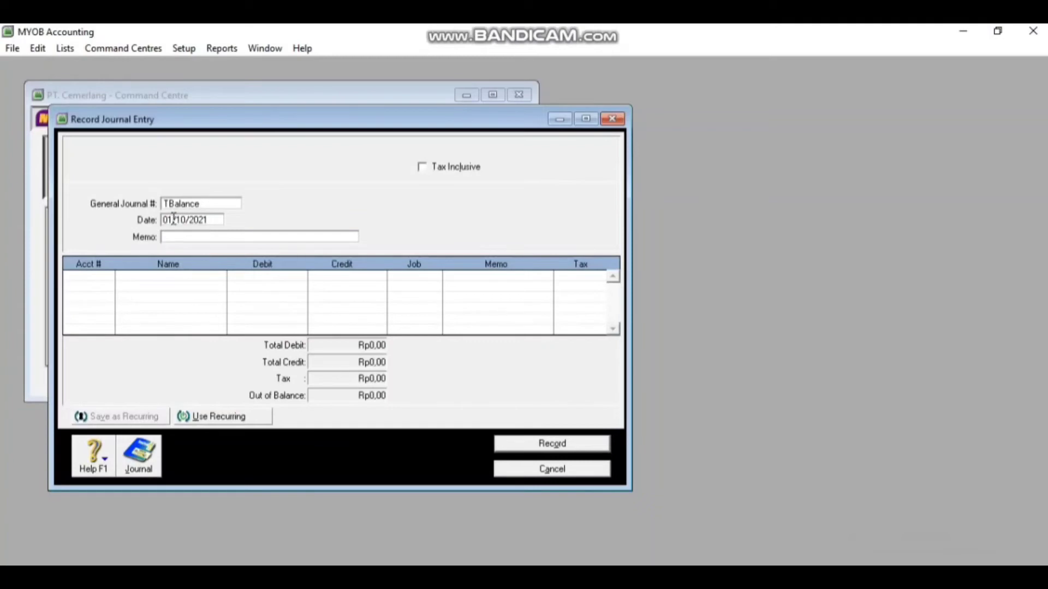
key(Right)
key(Right)
key(Right)
key(BackSpace)
text(2)
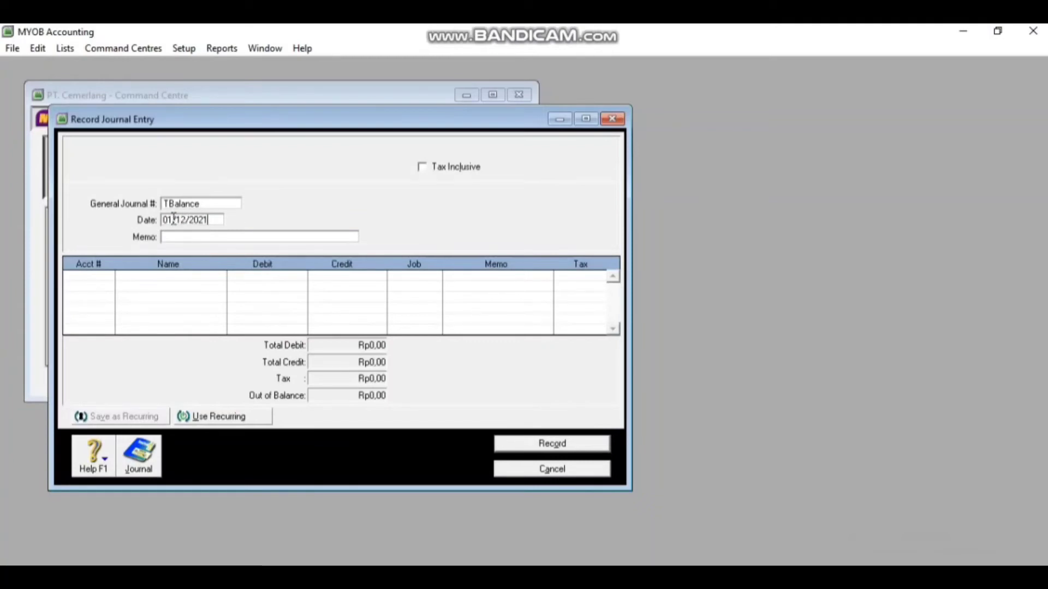
text(0O)
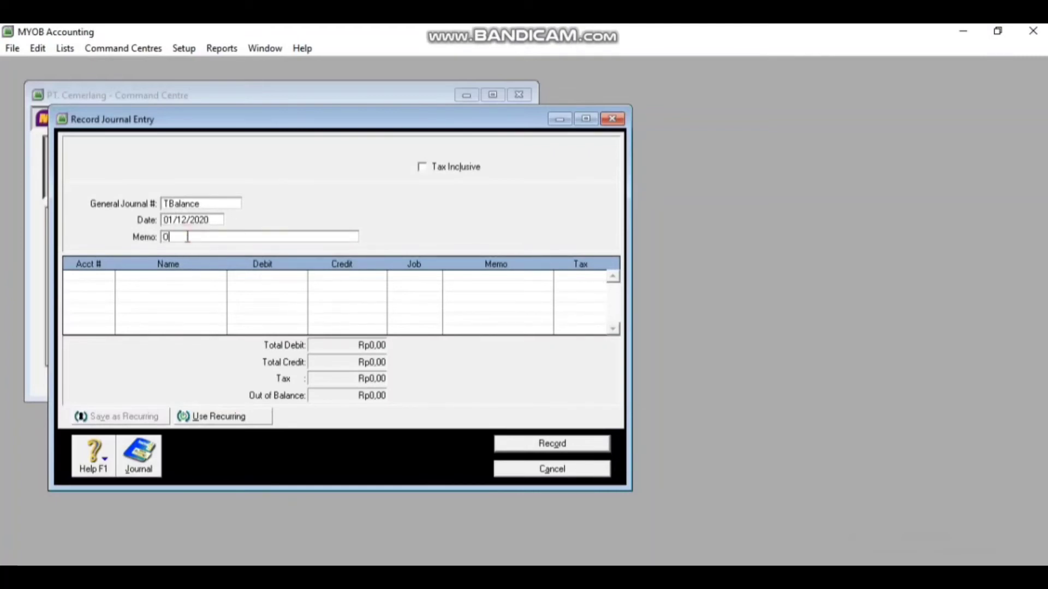
text(pening)
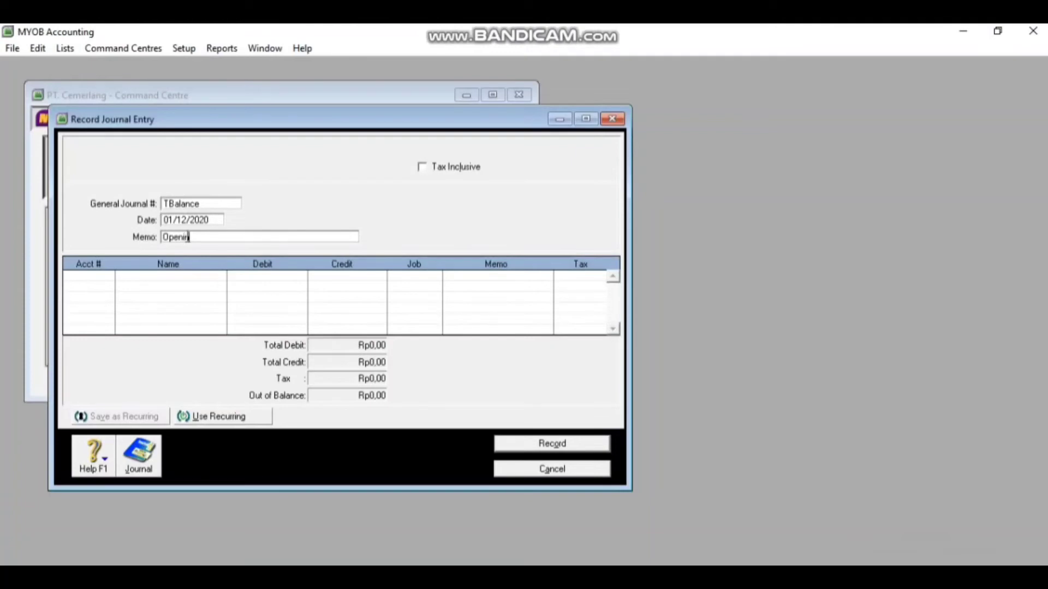
text( Balance)
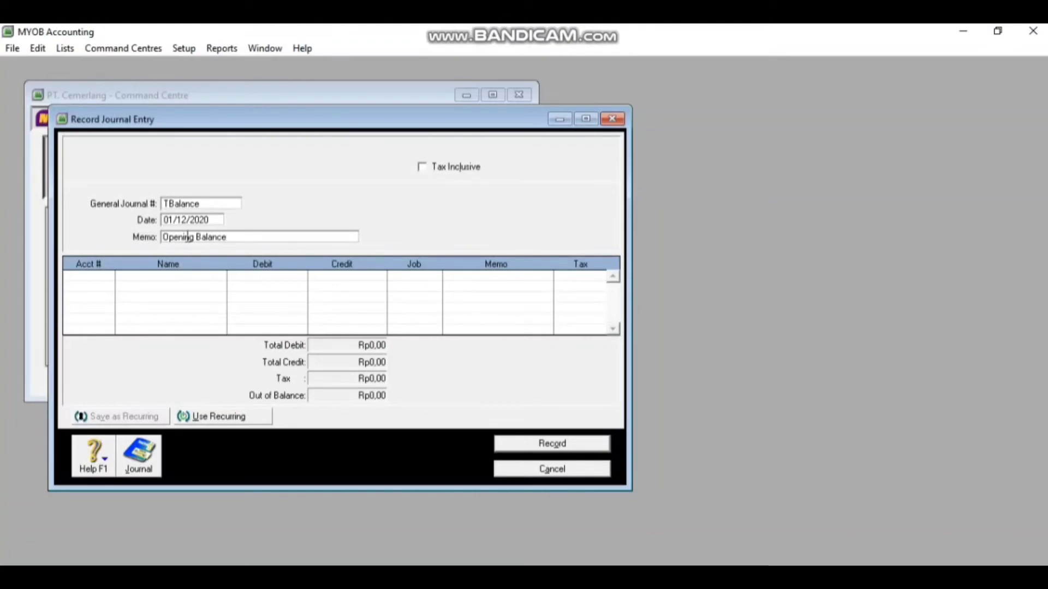
Enter Cash in Bank debit 415200000 and Petty Cash 1-1200, then record the journal balanced at Rp2.247.150.000,00
click(110, 277)
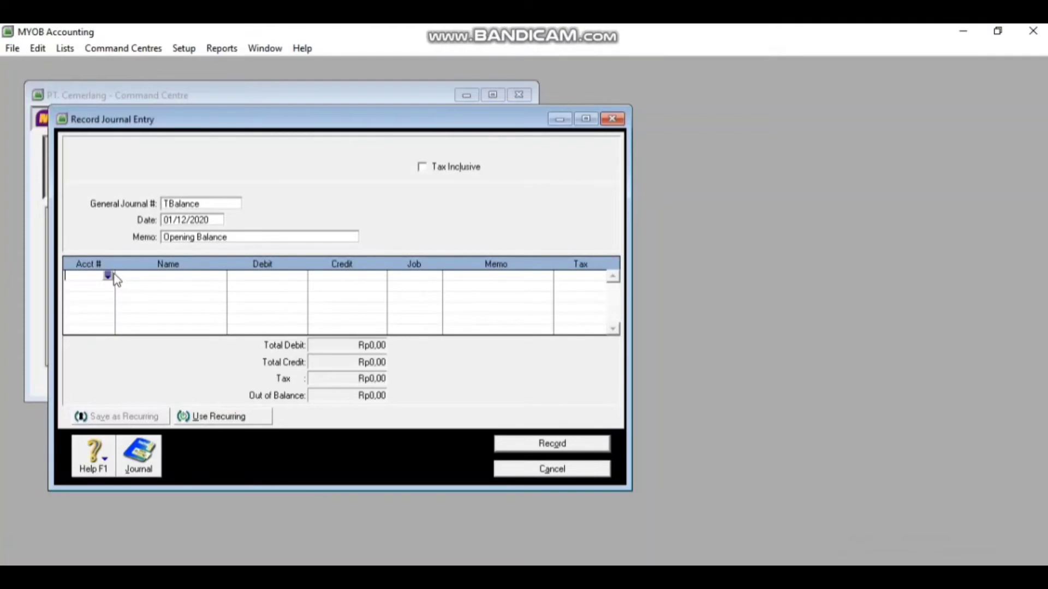
click(109, 275)
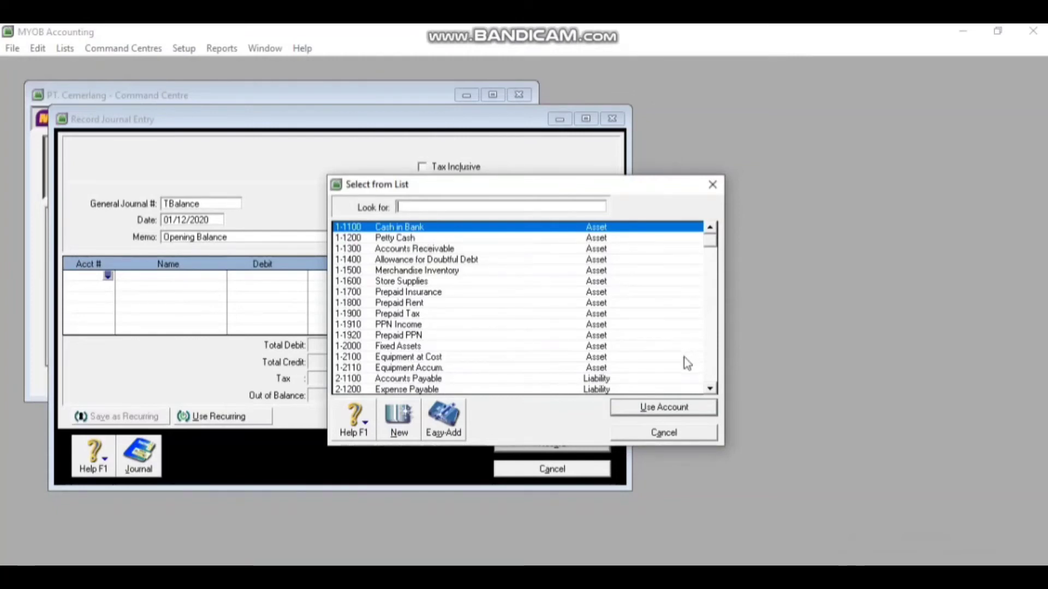
click(677, 407)
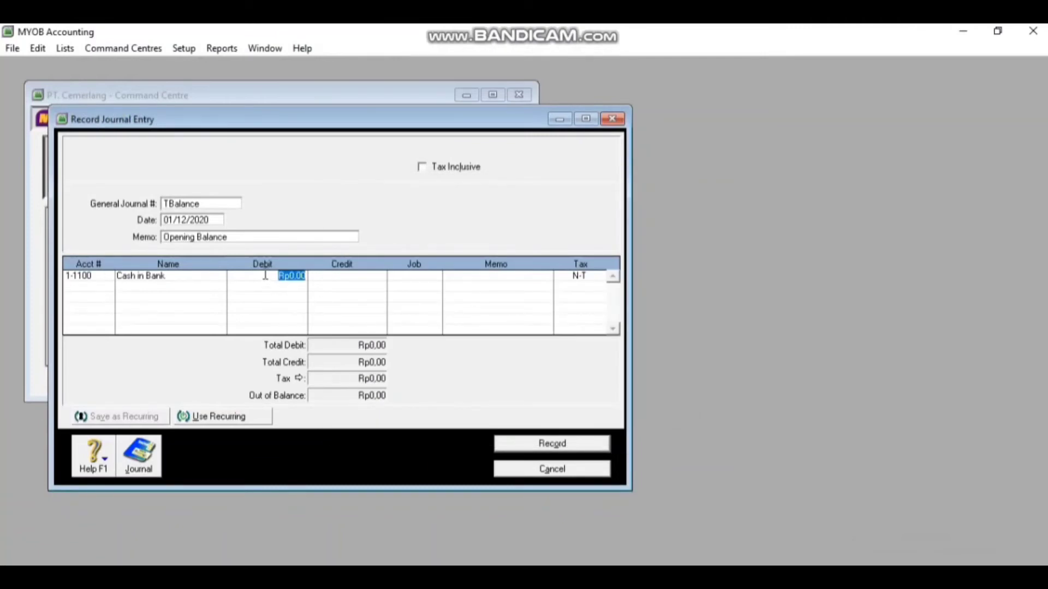
text(415200000)
key(Return)
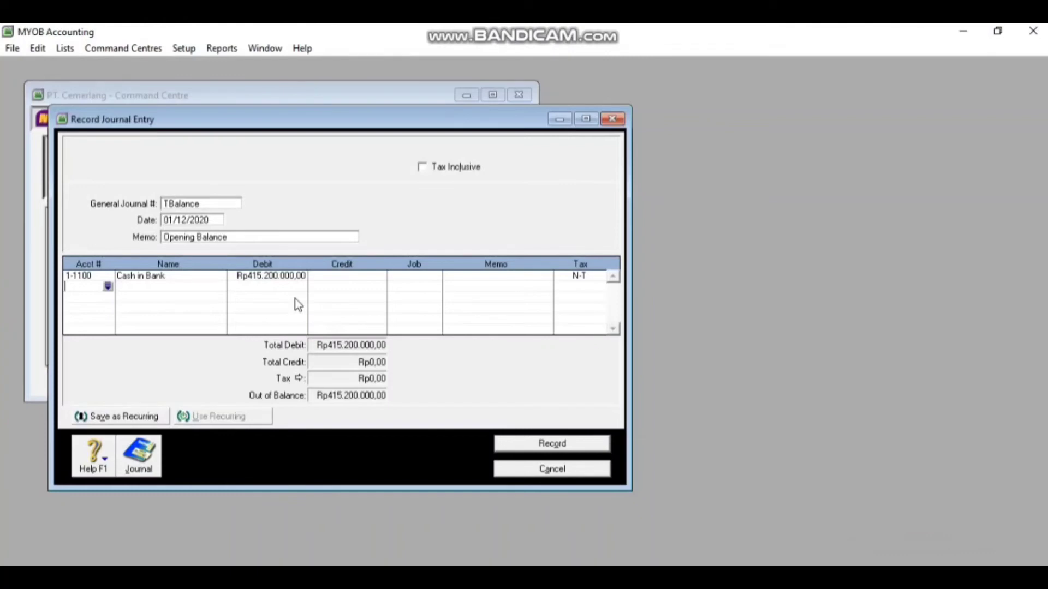
click(108, 287)
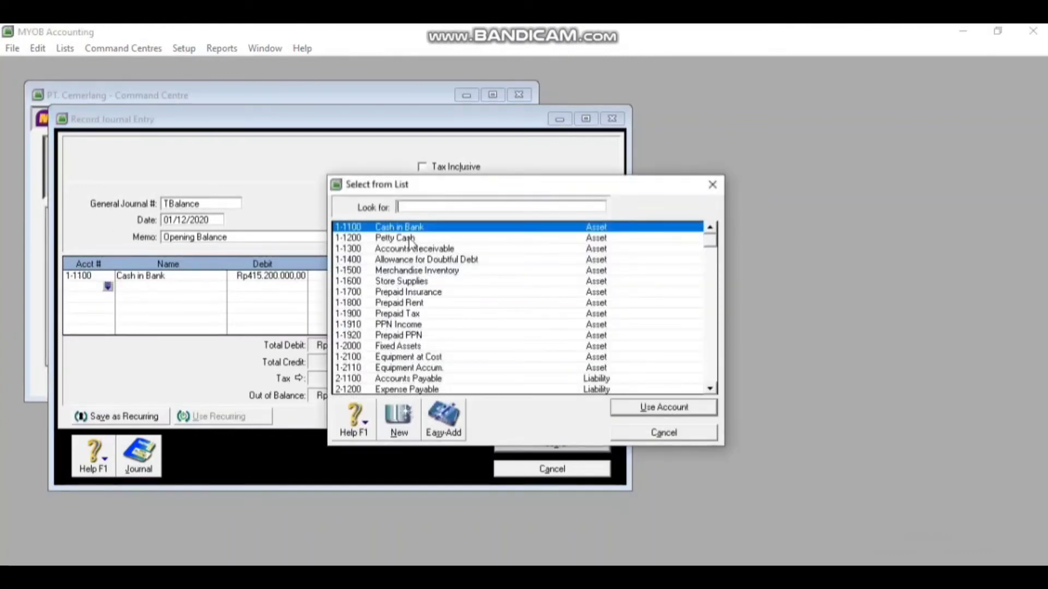
click(411, 240)
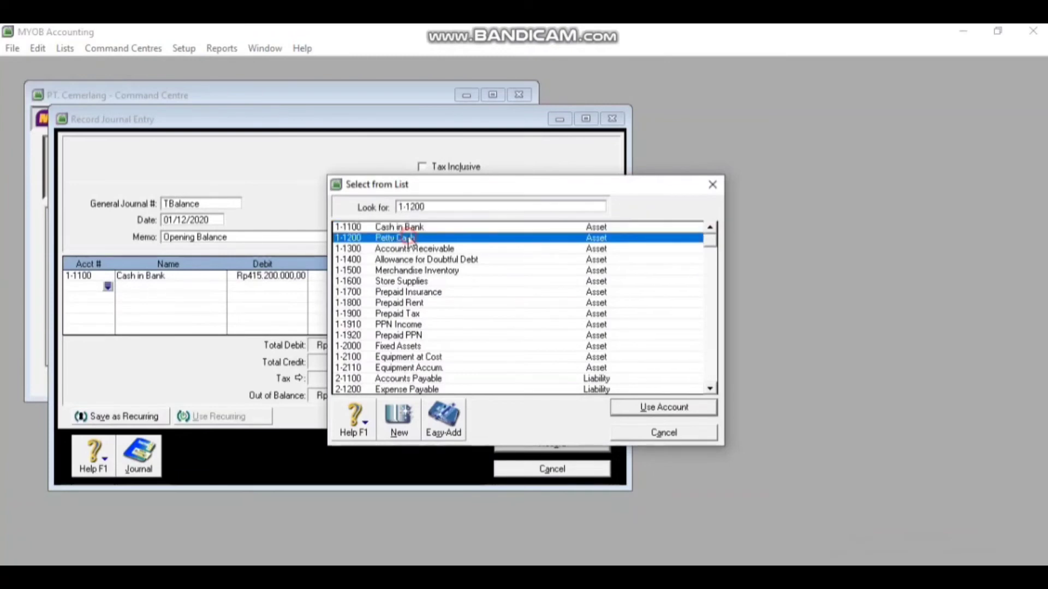
double_click(410, 241)
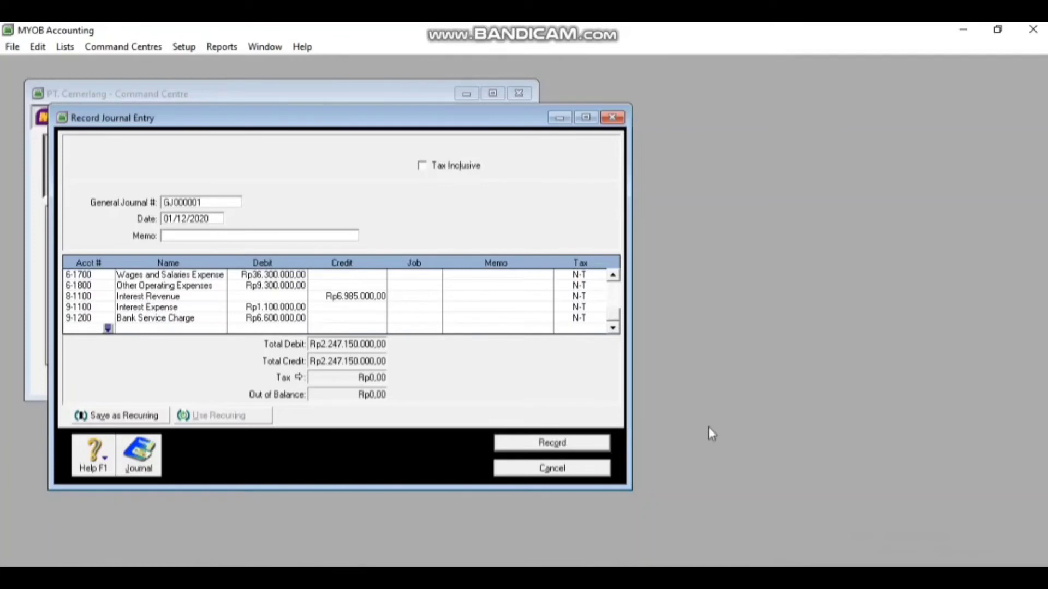
click(568, 441)
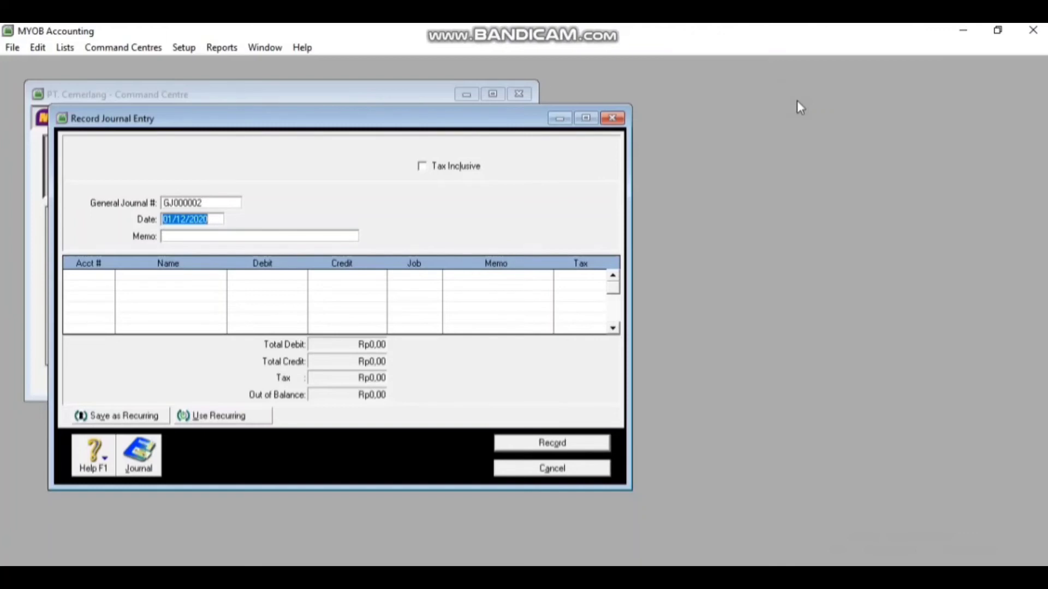
Close the journal form and open Customer Balances from Setup > Balances
key(Escape)
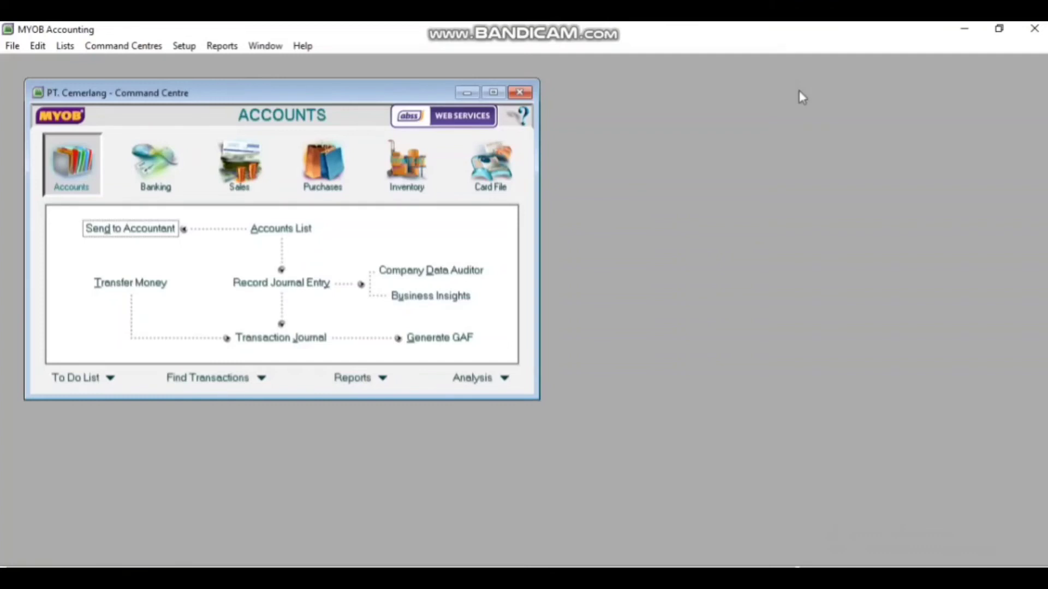
click(177, 48)
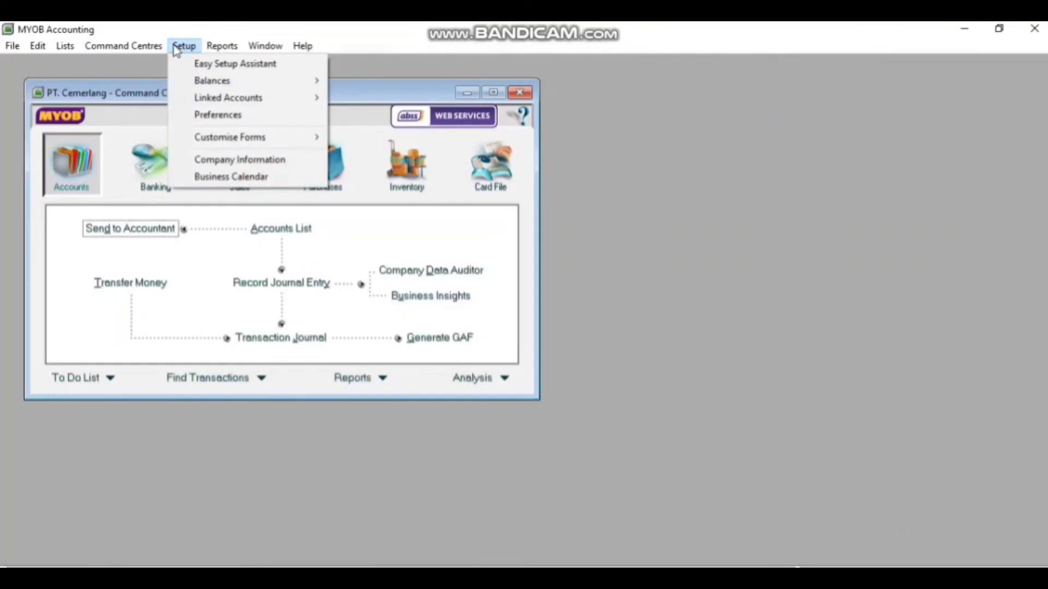
mouse_move(237, 83)
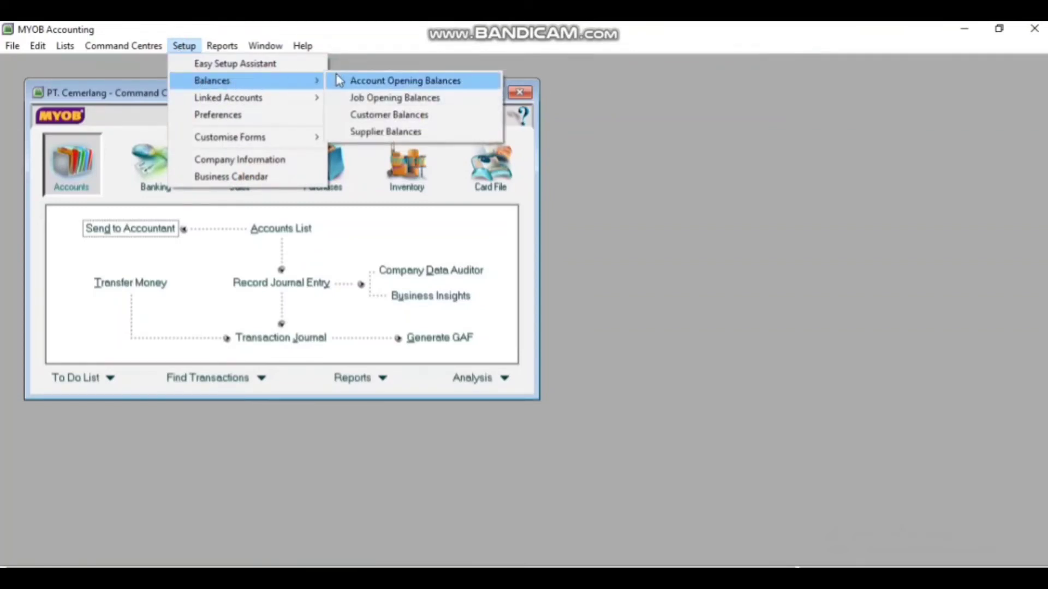
click(343, 119)
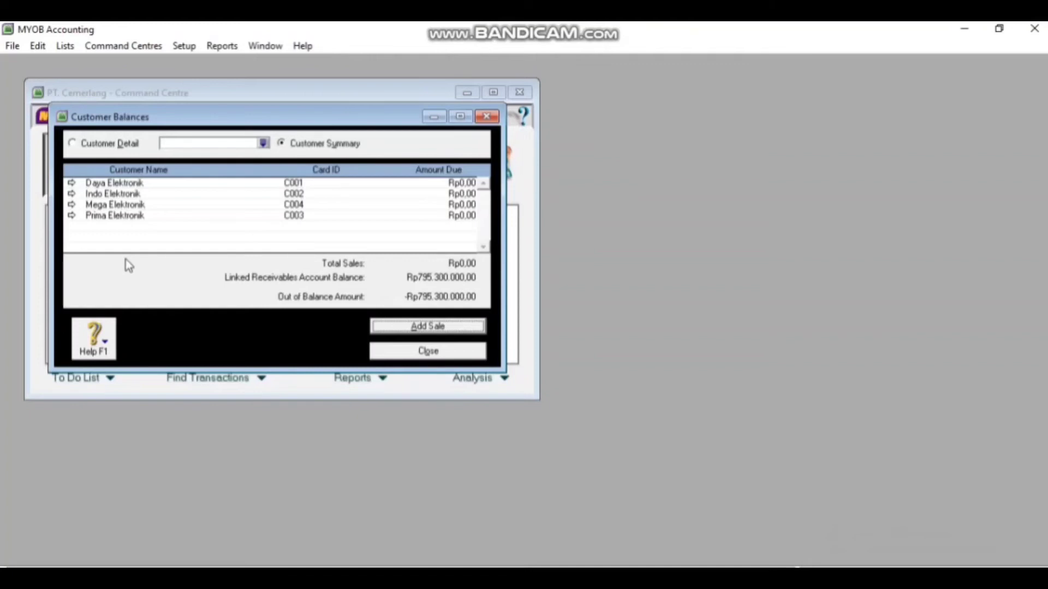
Open Daya Elektronik's balance details and add a historical sale for it
double_click(131, 183)
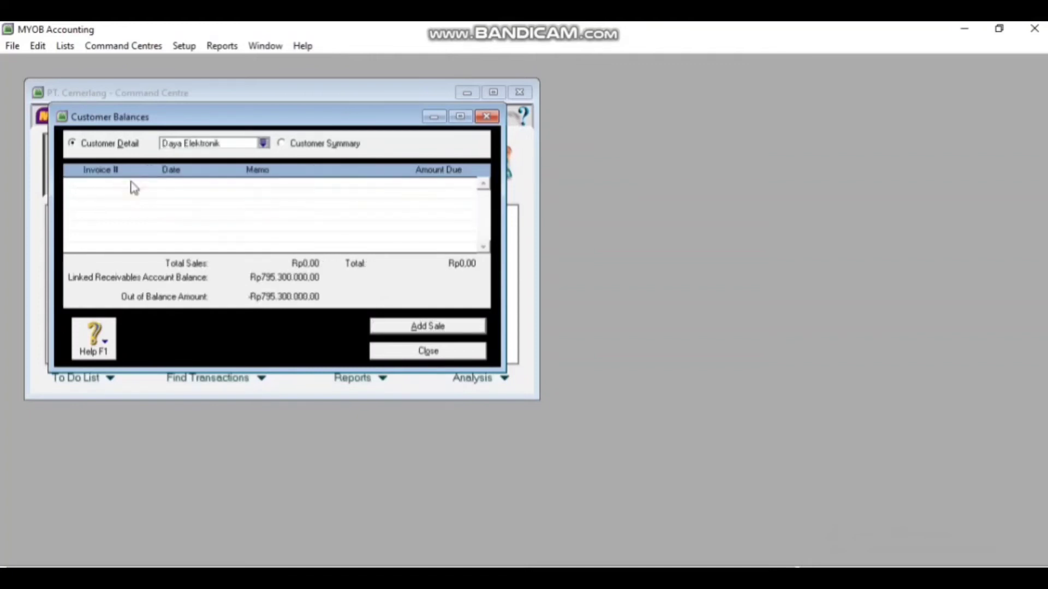
click(415, 327)
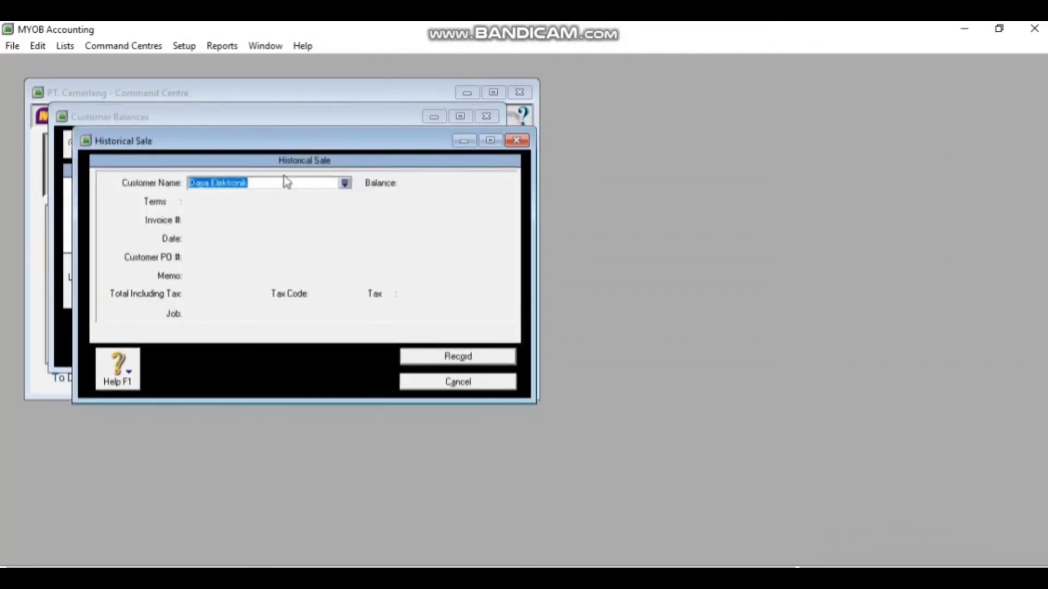
key(Tab)
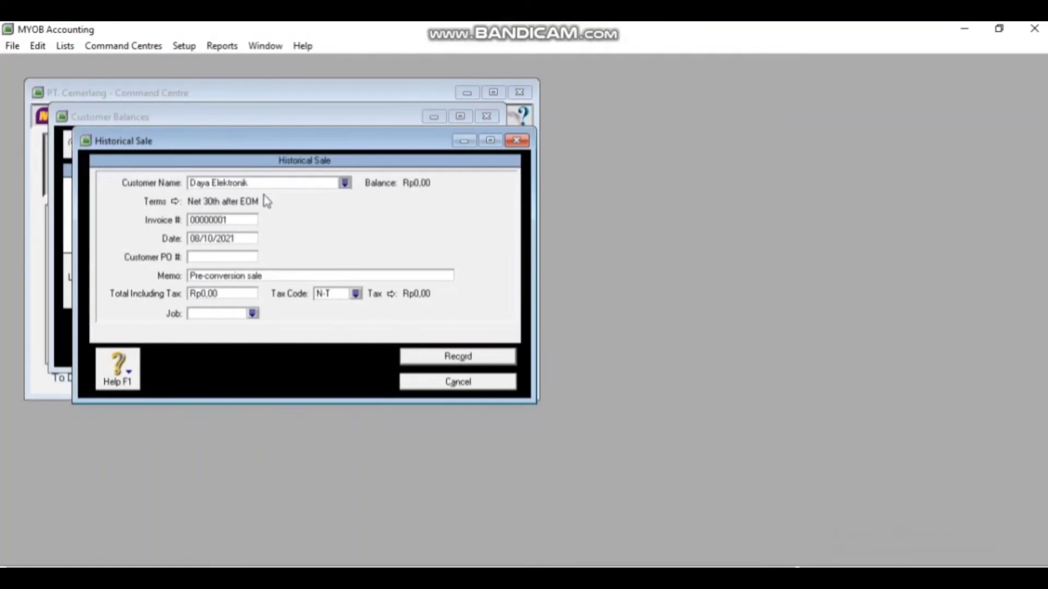
click(798, 569)
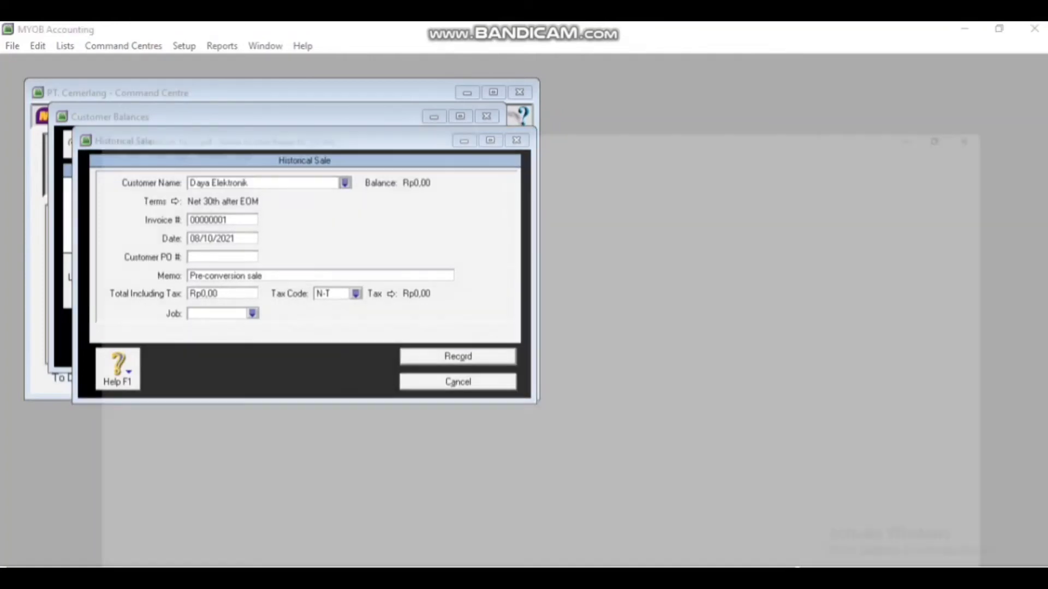
click(798, 568)
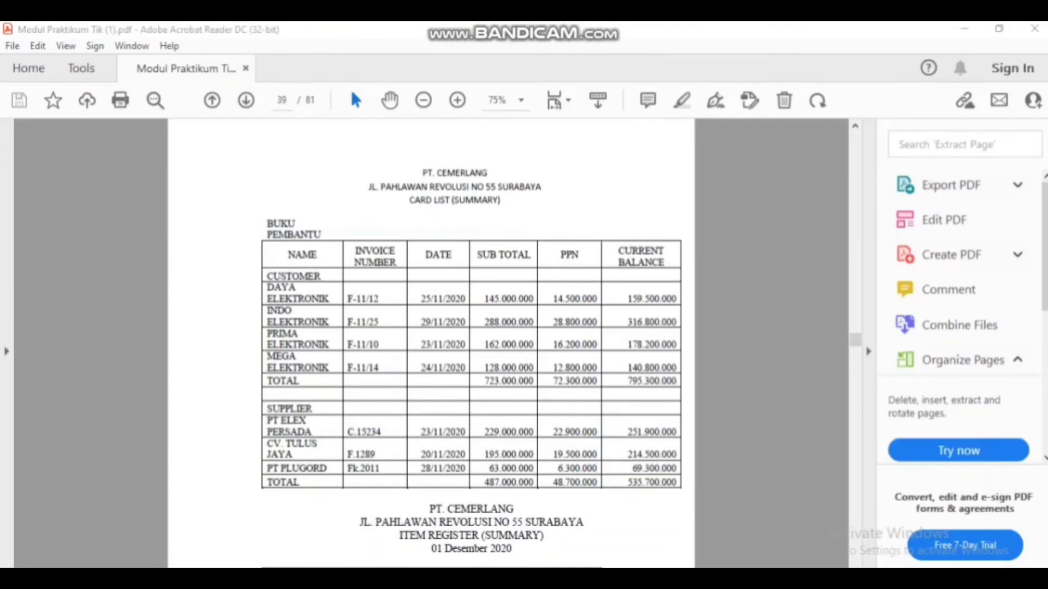
Set the sale's invoice number to F-11/12 and its date to 25/11/2020
double_click(237, 220)
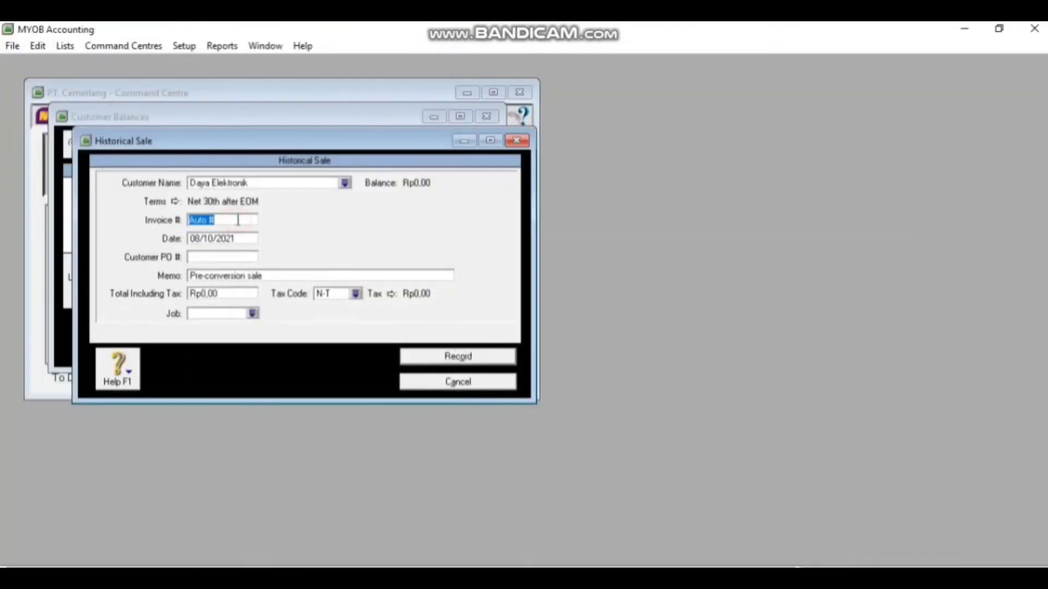
key(BackSpace)
text(F-11/12)
click(198, 241)
click(196, 239)
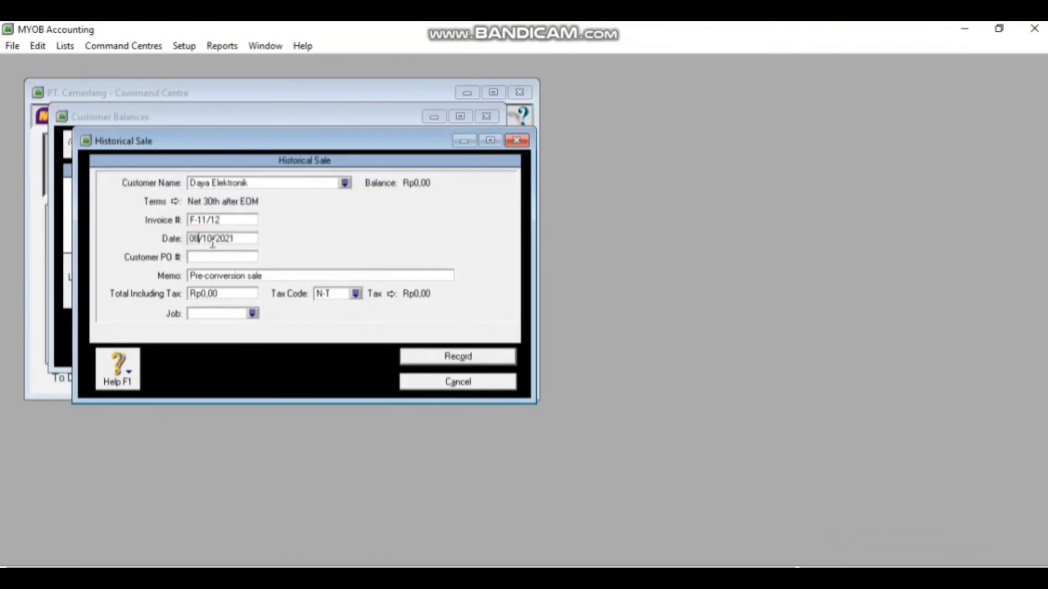
key(BackSpace)
key(BackSpace)
text(25)
key(BackSpace)
text(1)
key(End)
key(BackSpace)
text(0)
Apply tax code GST, enter a total of 159.500.000 and record the historical sale
click(357, 294)
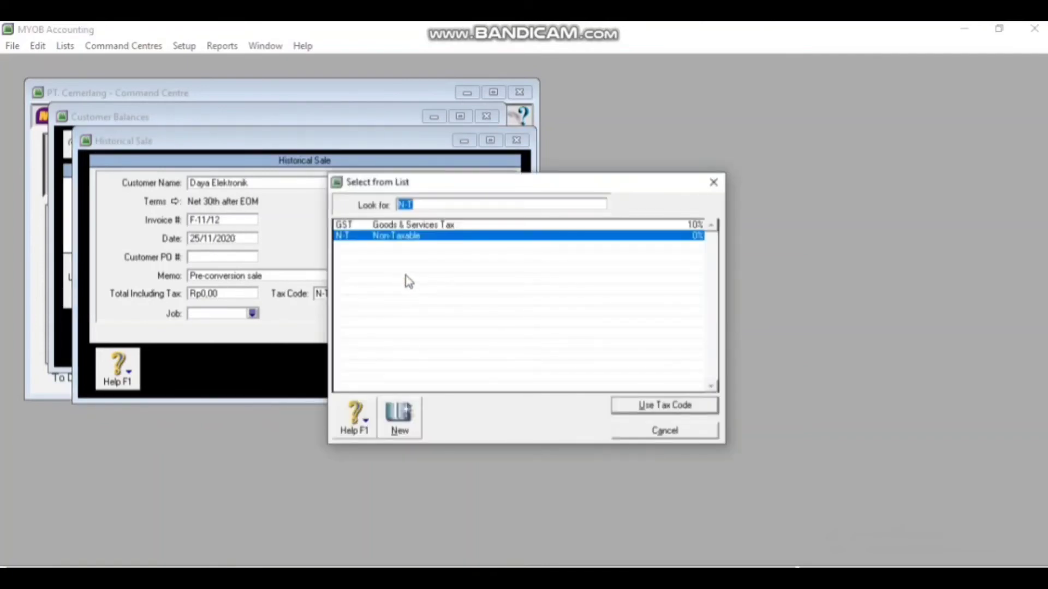
double_click(403, 226)
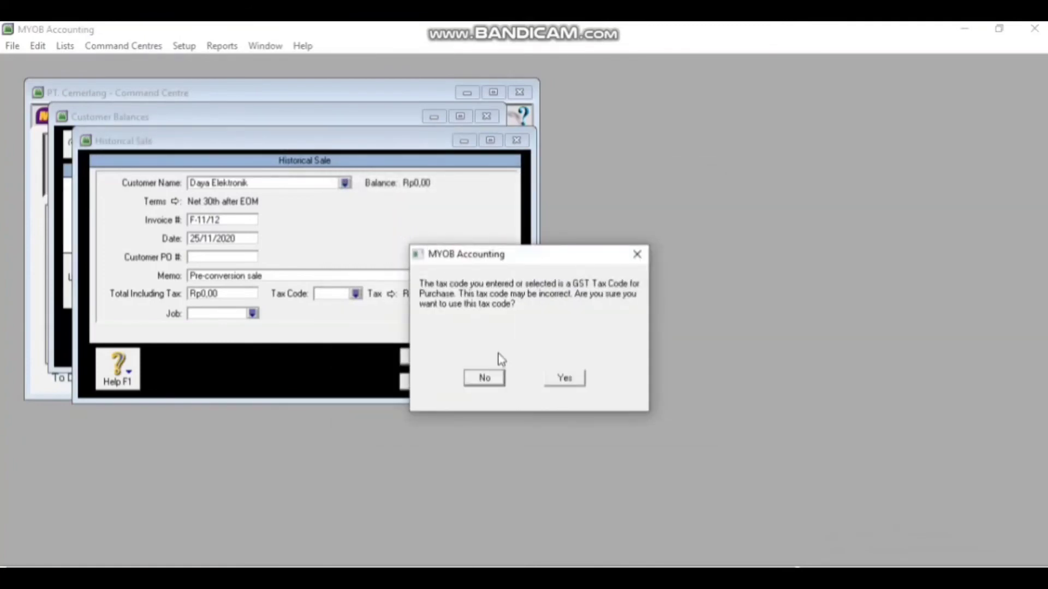
click(565, 382)
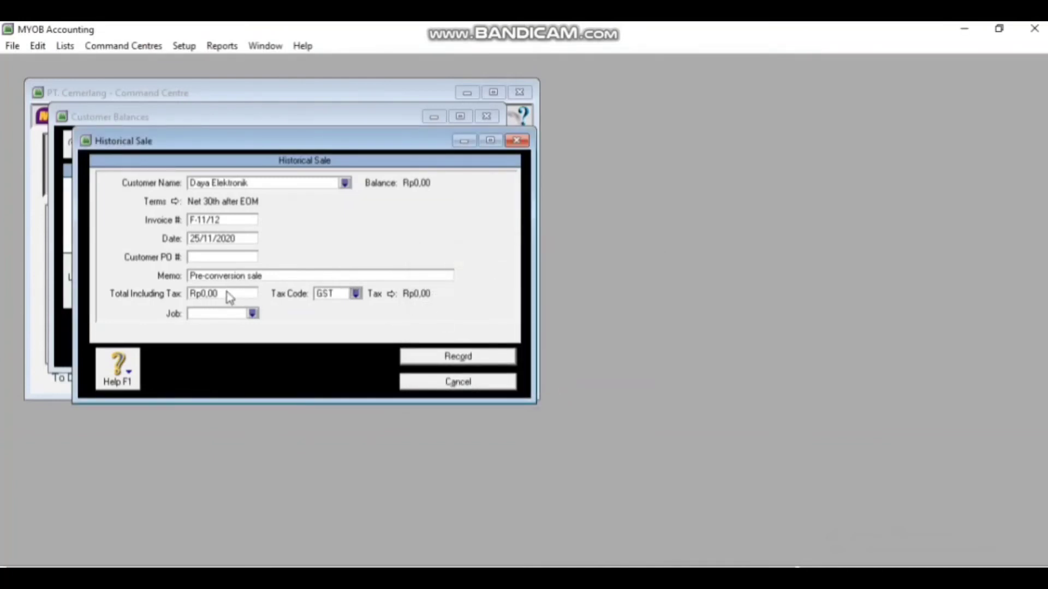
click(222, 293)
key(BackSpace)
text(1)
text(59.5)
text(00.0)
text(00000)
key(Tab)
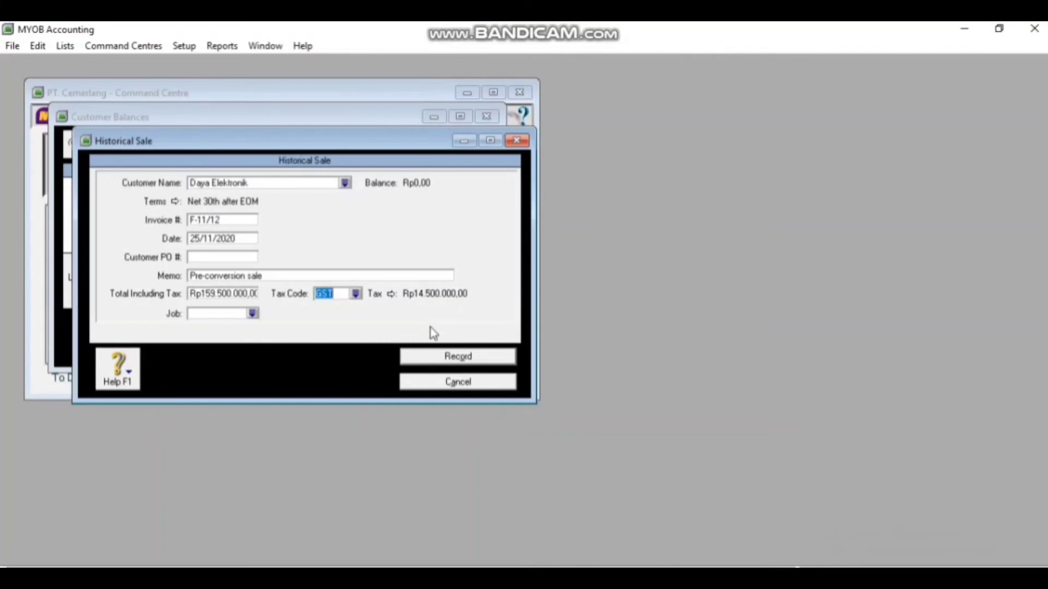
click(440, 362)
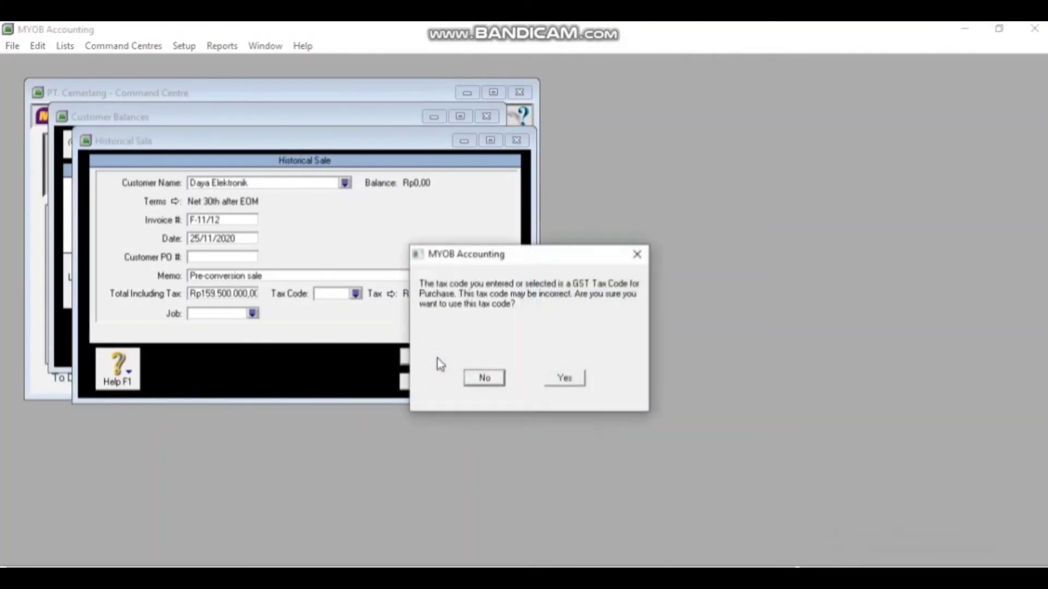
click(566, 380)
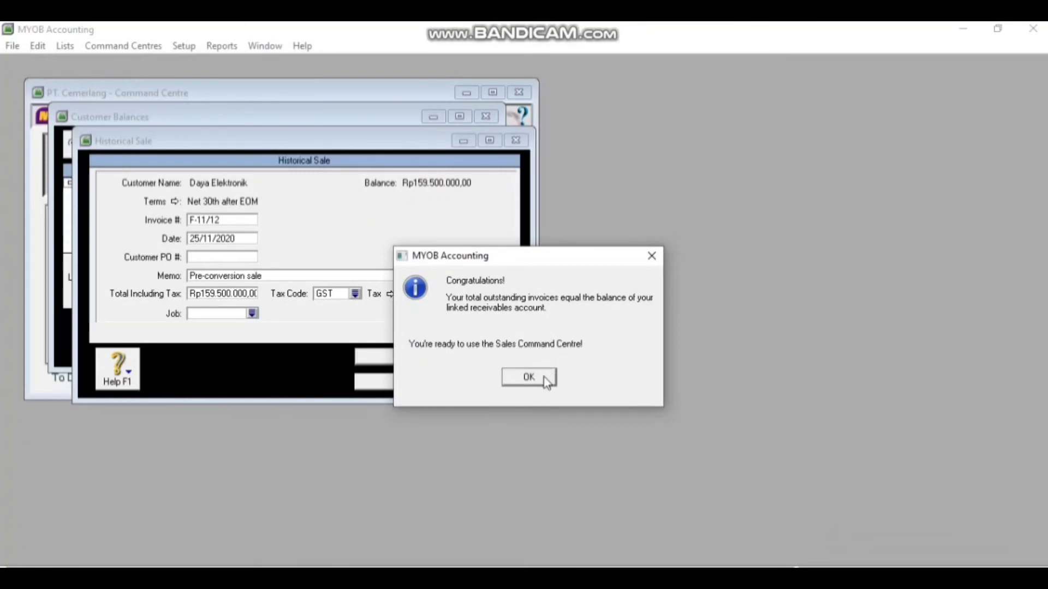
Dismiss the balances-match message and close Customer Balances, now Rp0,00 out of balance
click(529, 377)
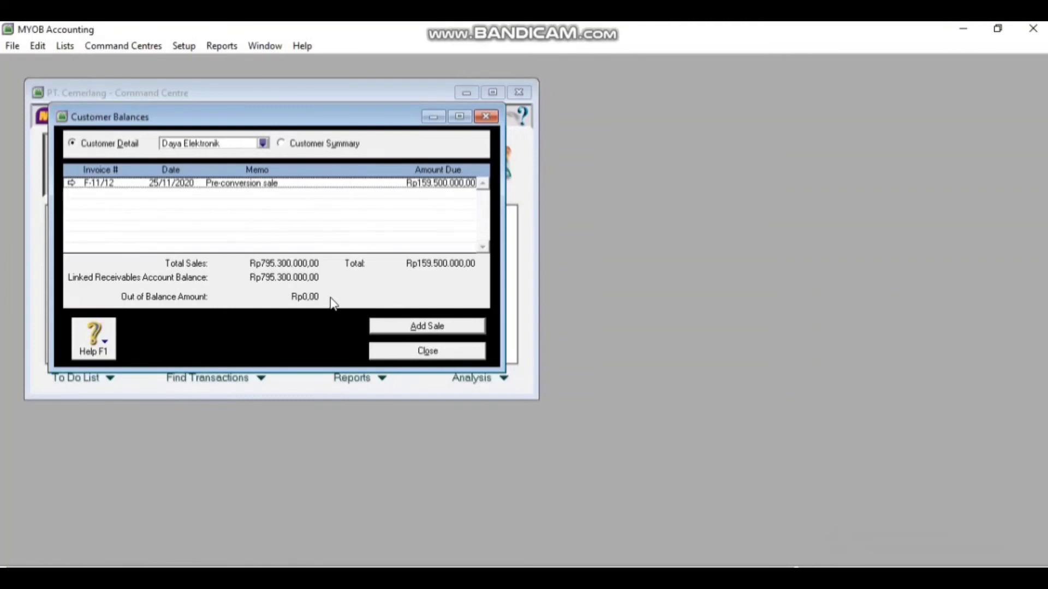
click(458, 358)
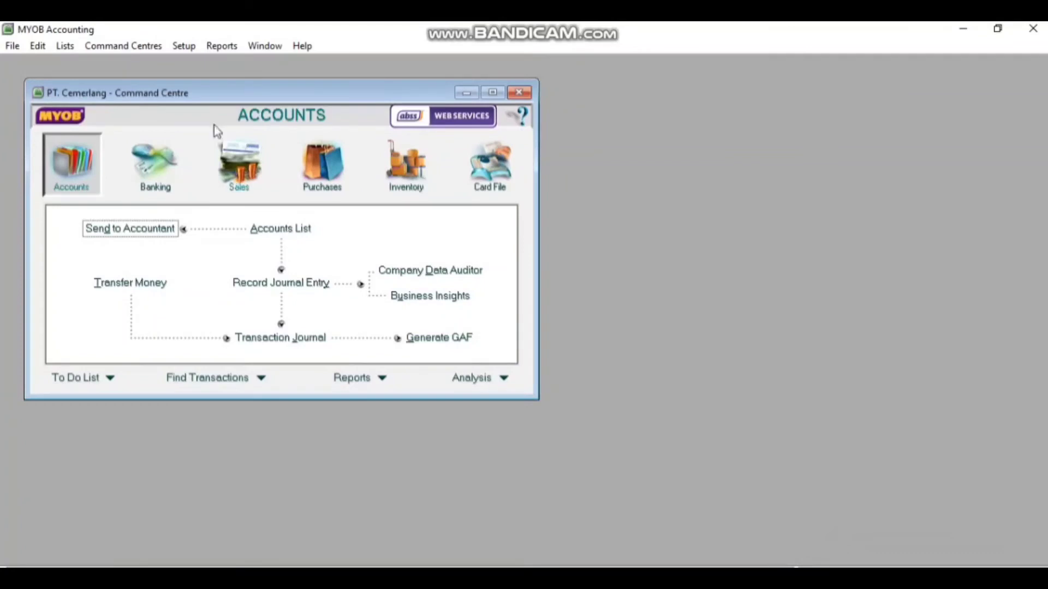
Open Supplier Balances from Setup > Balances, review the summary, then close it
click(184, 46)
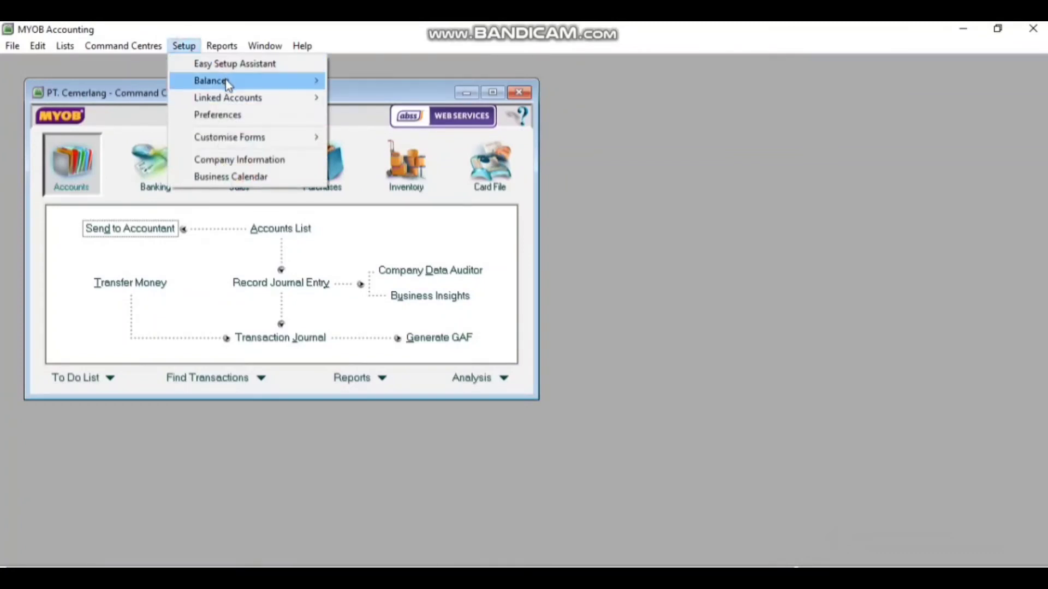
mouse_move(225, 80)
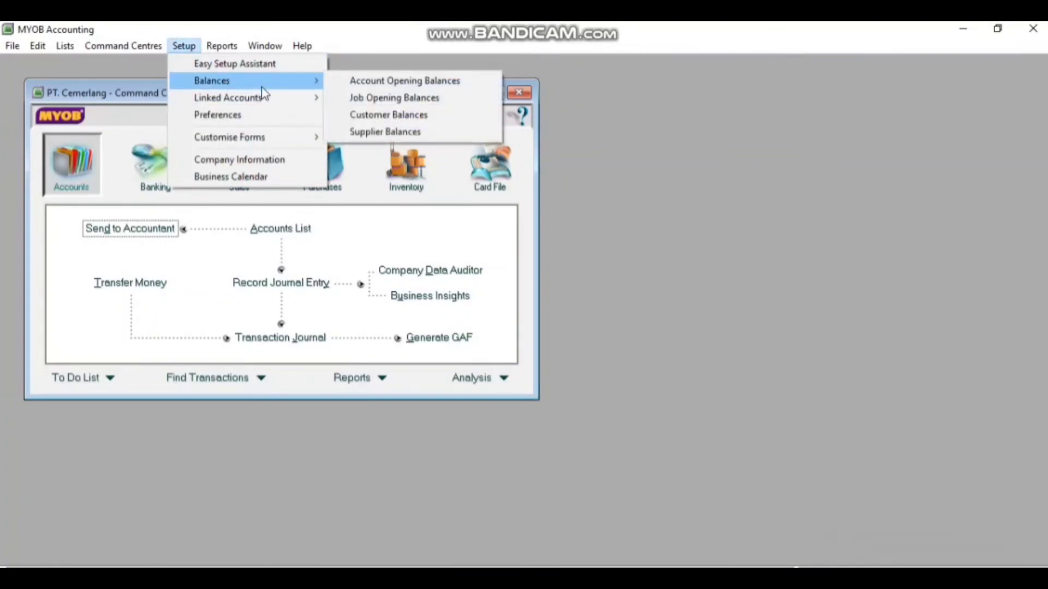
mouse_move(323, 100)
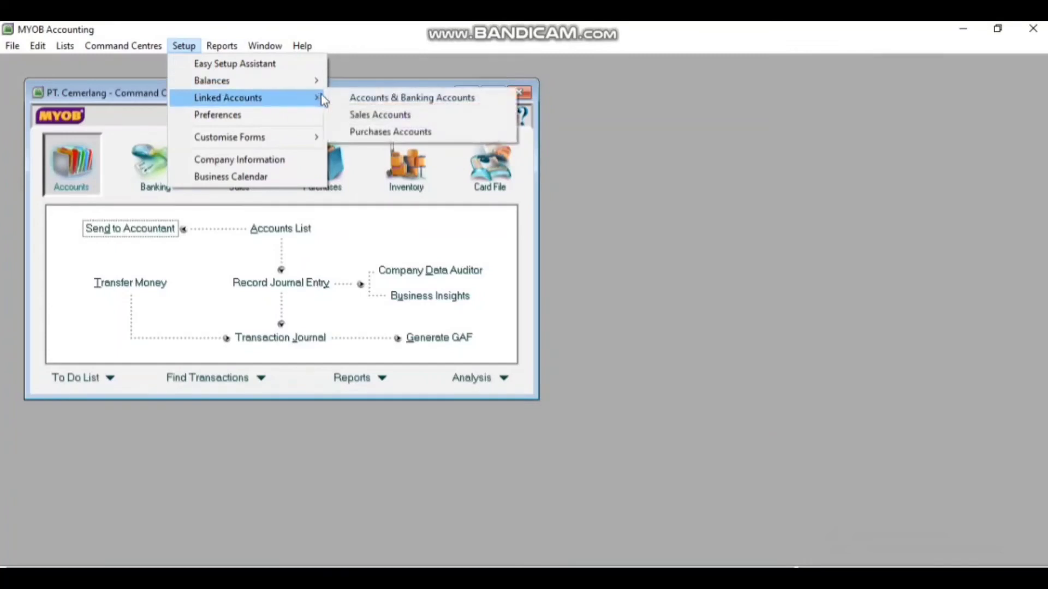
mouse_move(314, 83)
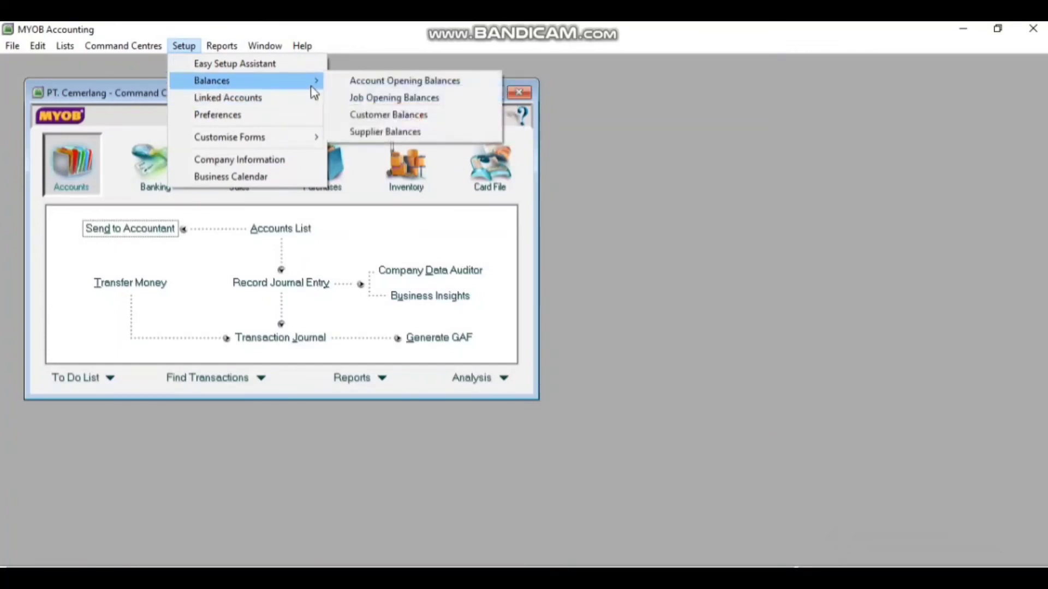
click(357, 132)
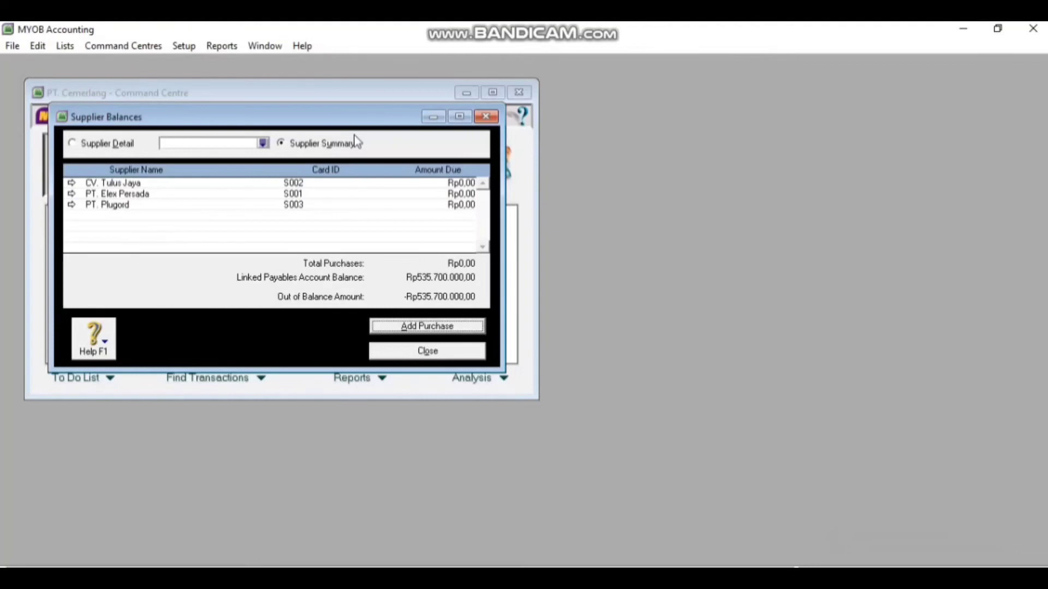
key(Escape)
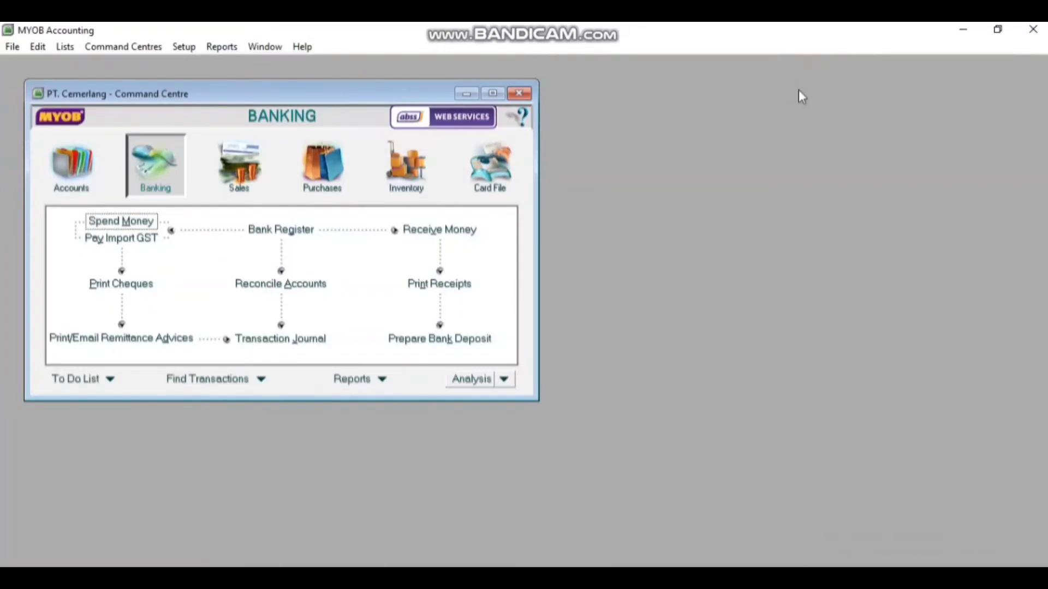
Count inventory for 268TV and AC55P (22 and 13) and confirm records match
click(413, 182)
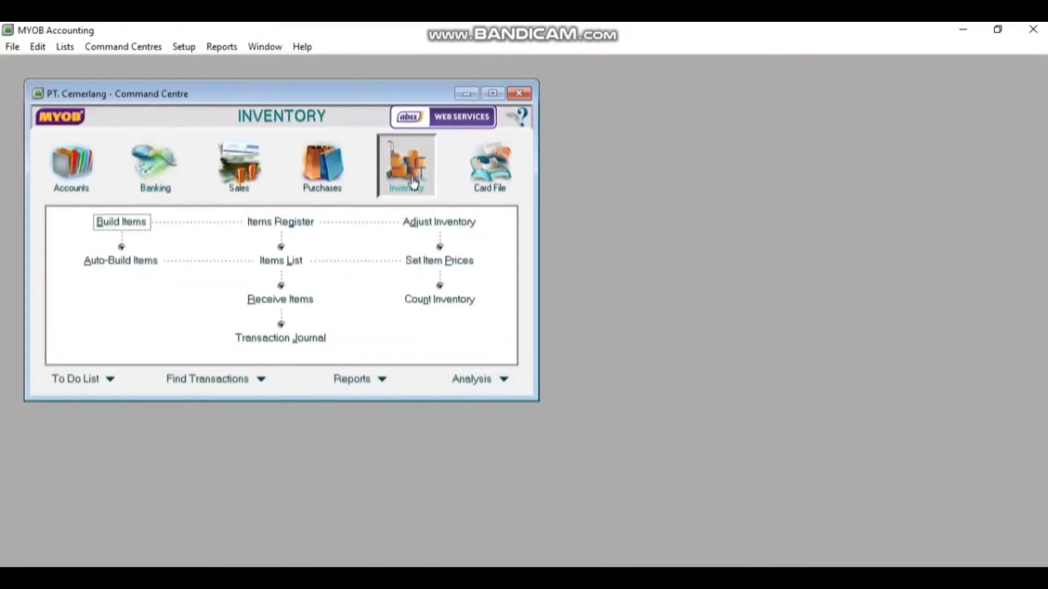
click(453, 302)
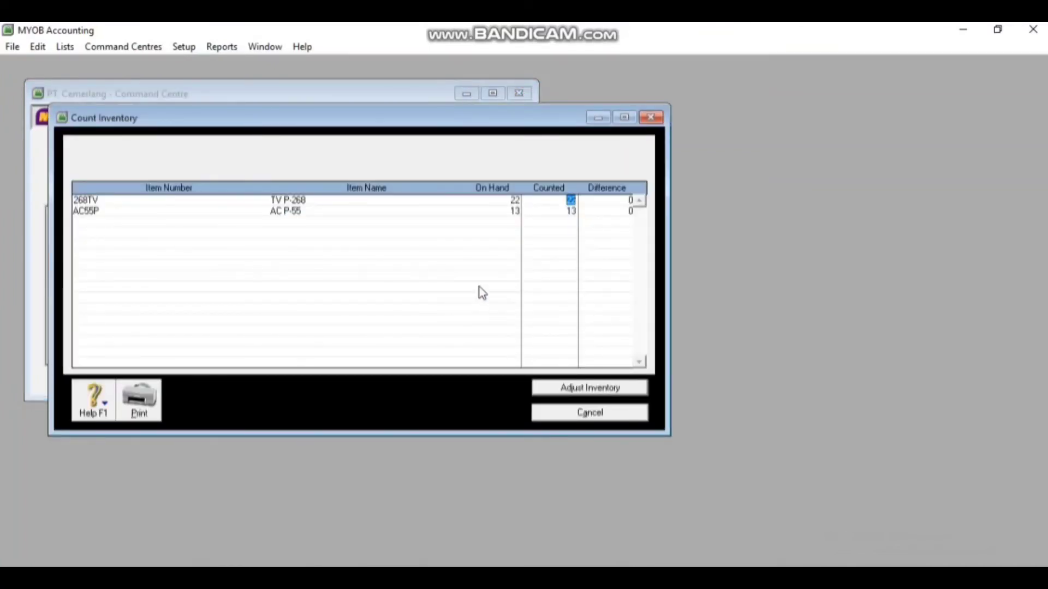
click(517, 200)
click(622, 390)
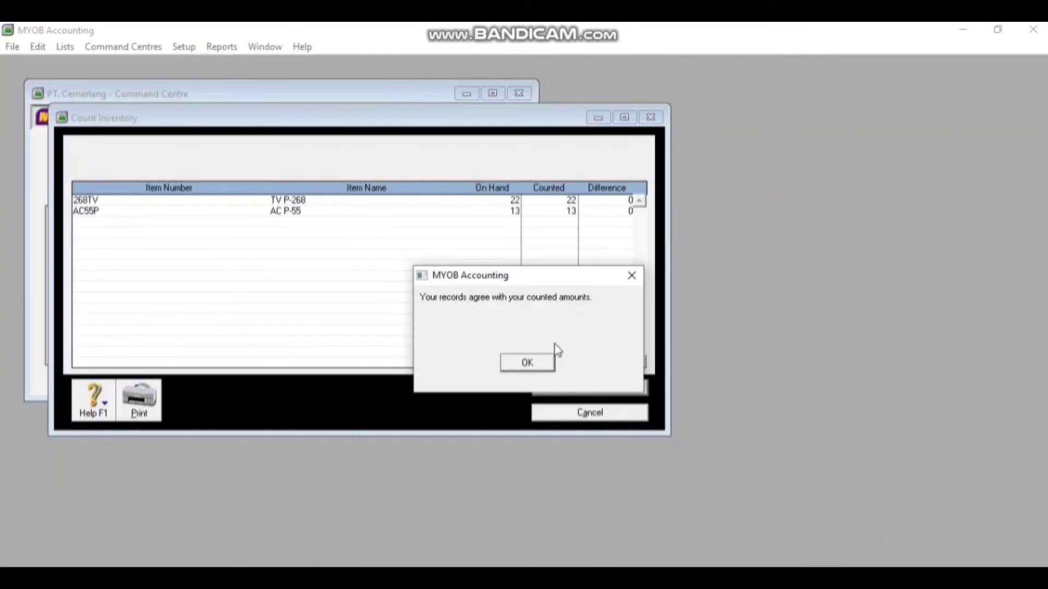
click(527, 363)
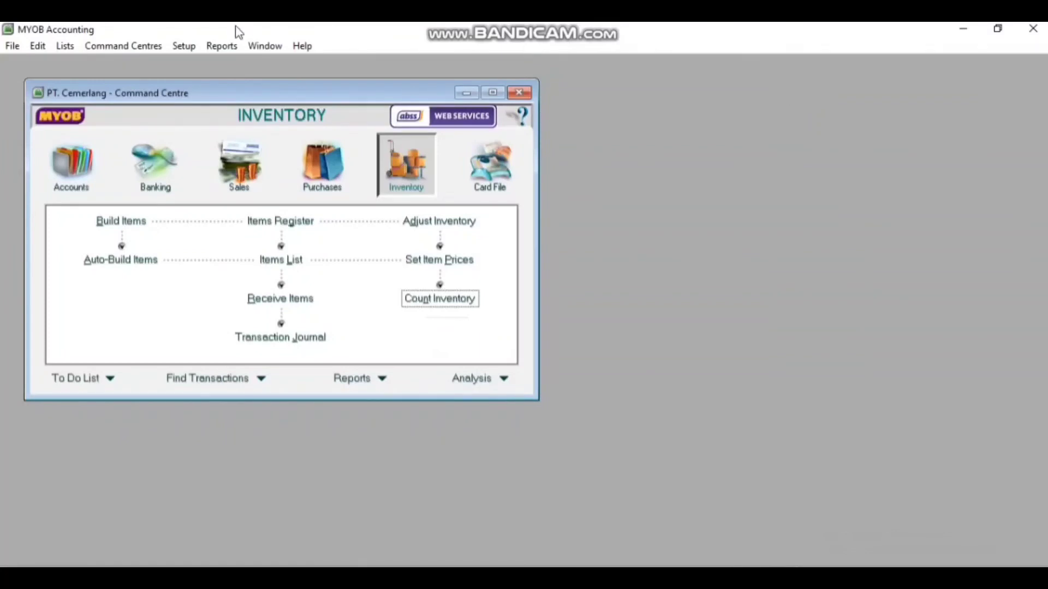
Open the Company Data Auditor from Accounts and jump to its Transaction Review step
click(66, 173)
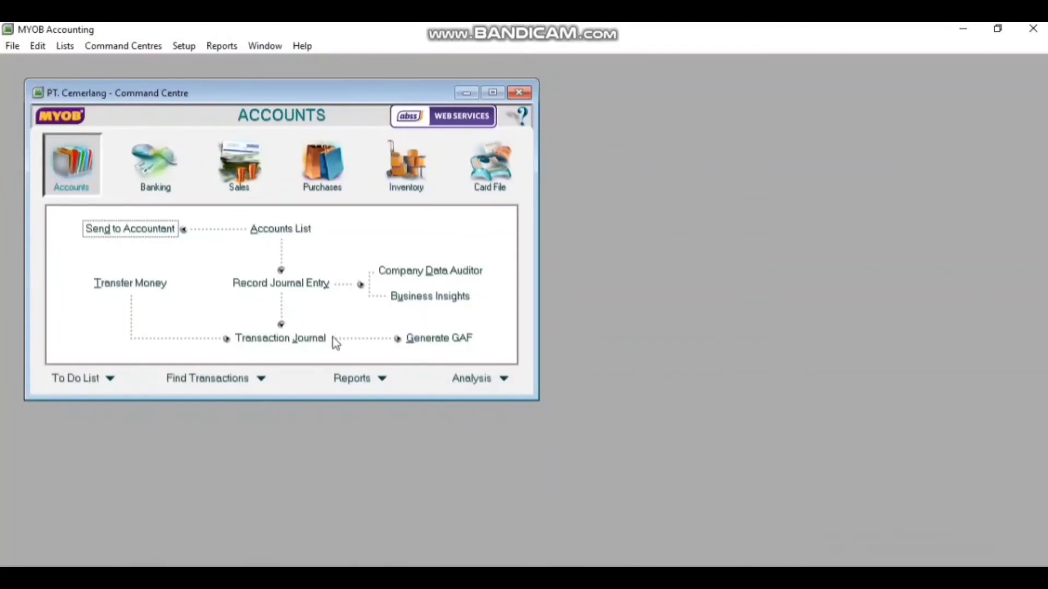
click(453, 274)
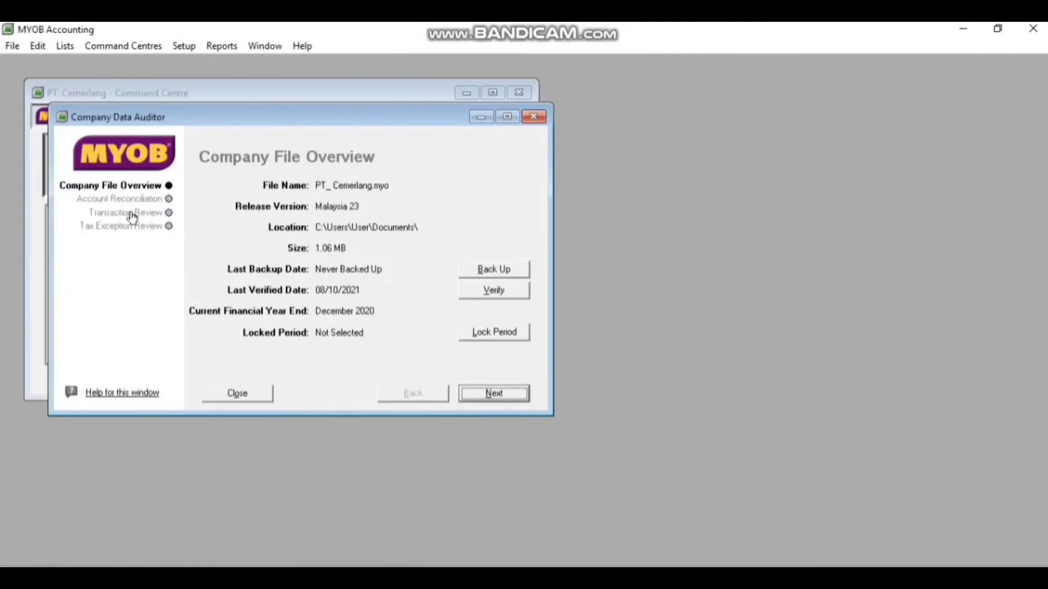
click(169, 213)
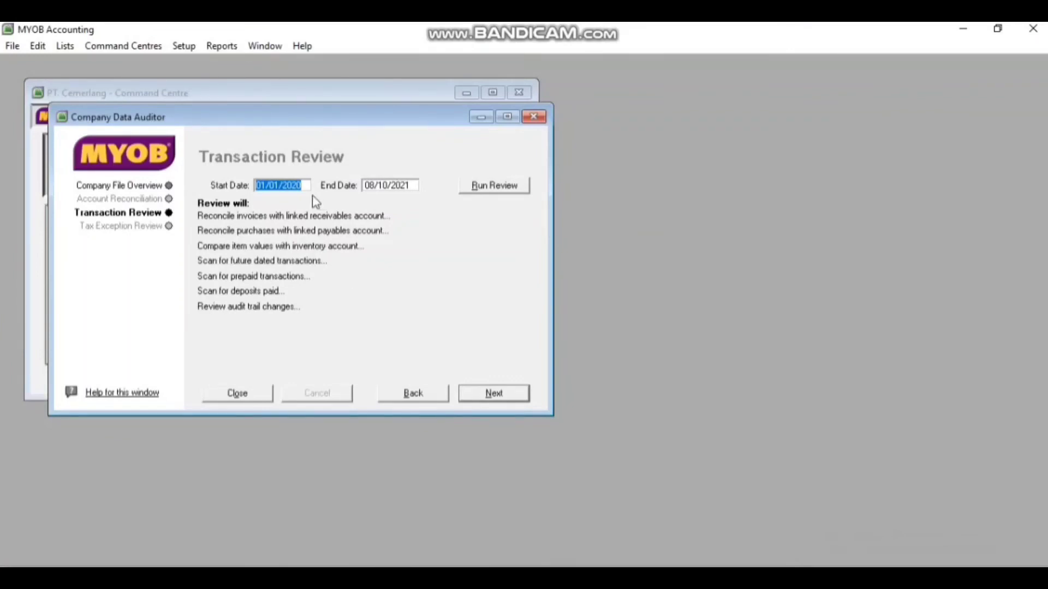
Change the transaction review start date to 01/12/2020
click(280, 185)
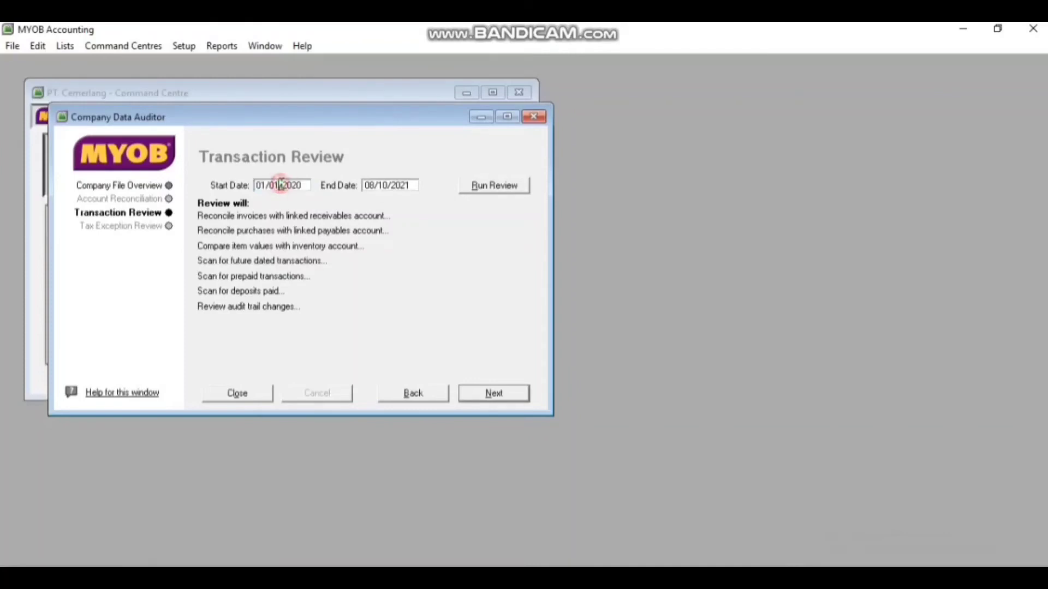
key(BackSpace)
key(BackSpace)
key(BackSpace)
text(12)
key(Right)
key(Right)
key(Right)
key(Right)
Set the end date to 31/12/2020, run the review, and advance to Tax Exception Review
click(376, 185)
click(376, 186)
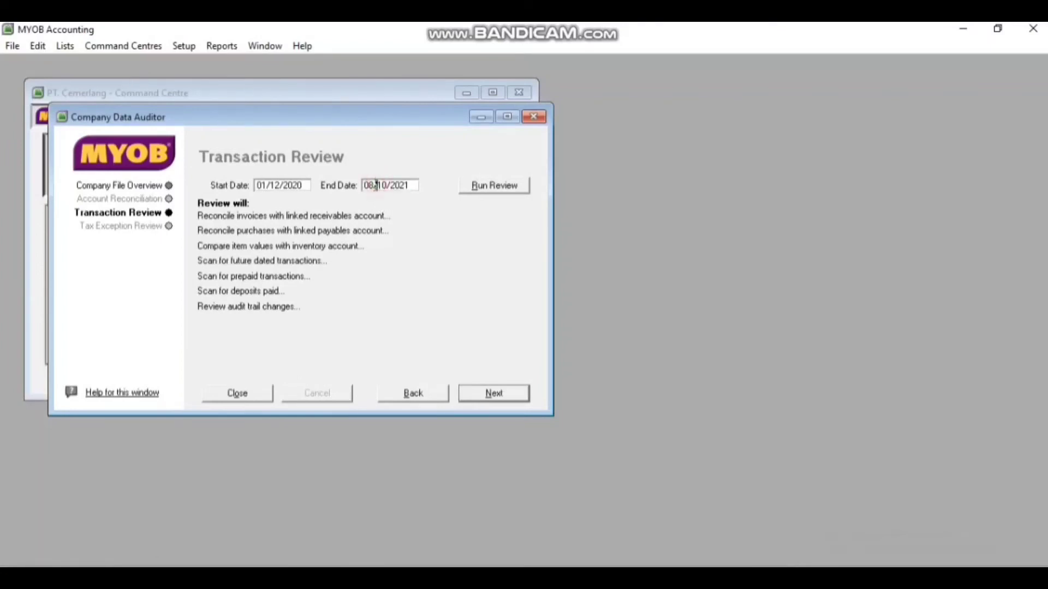
key(BackSpace)
key(BackSpace)
text(31)
key(Right)
key(Right)
key(Right)
key(BackSpace)
text(2)
key(Right)
key(Right)
key(Right)
key(Right)
key(Right)
key(BackSpace)
text(0)
click(484, 191)
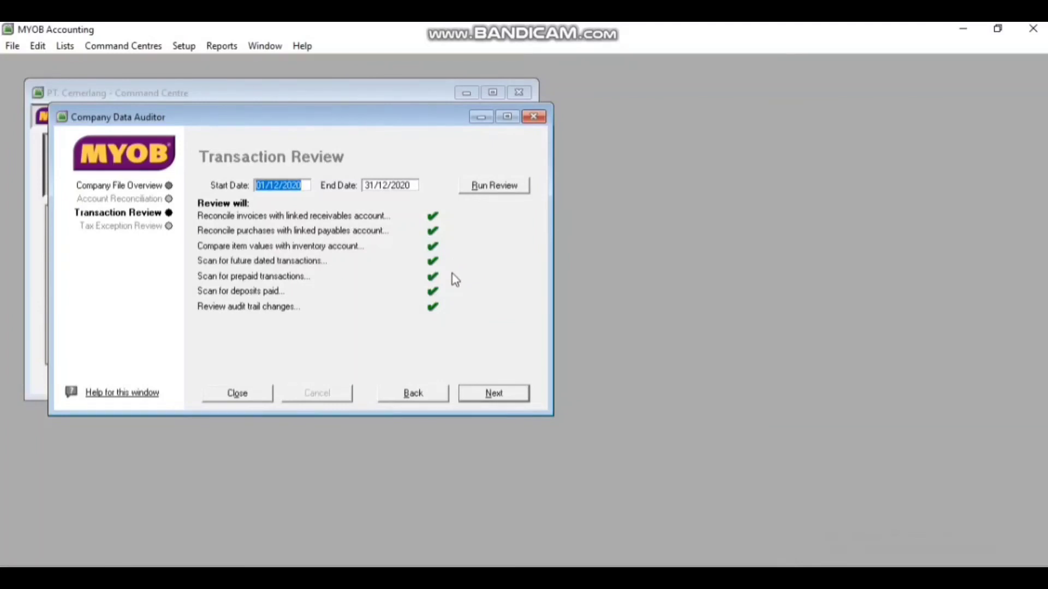
click(493, 395)
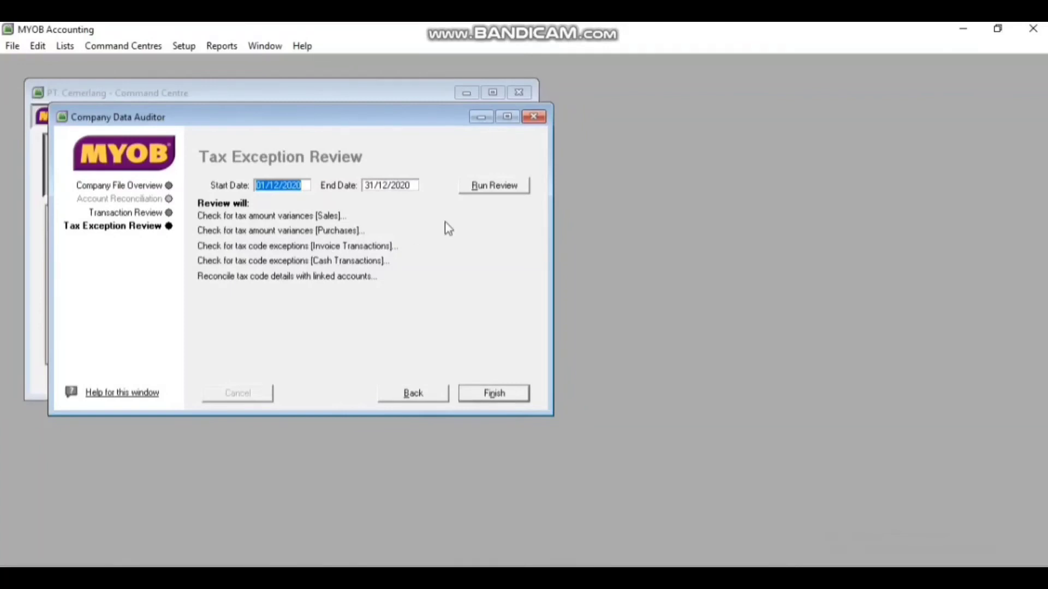
Run the tax exception review checks, then finish the audit without printing the summary
click(303, 186)
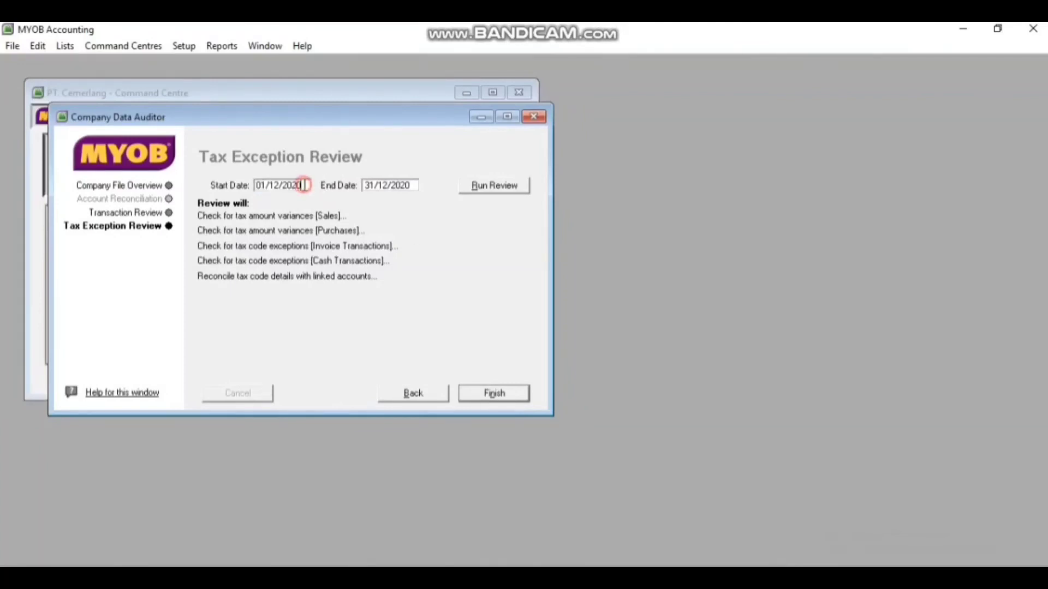
click(506, 186)
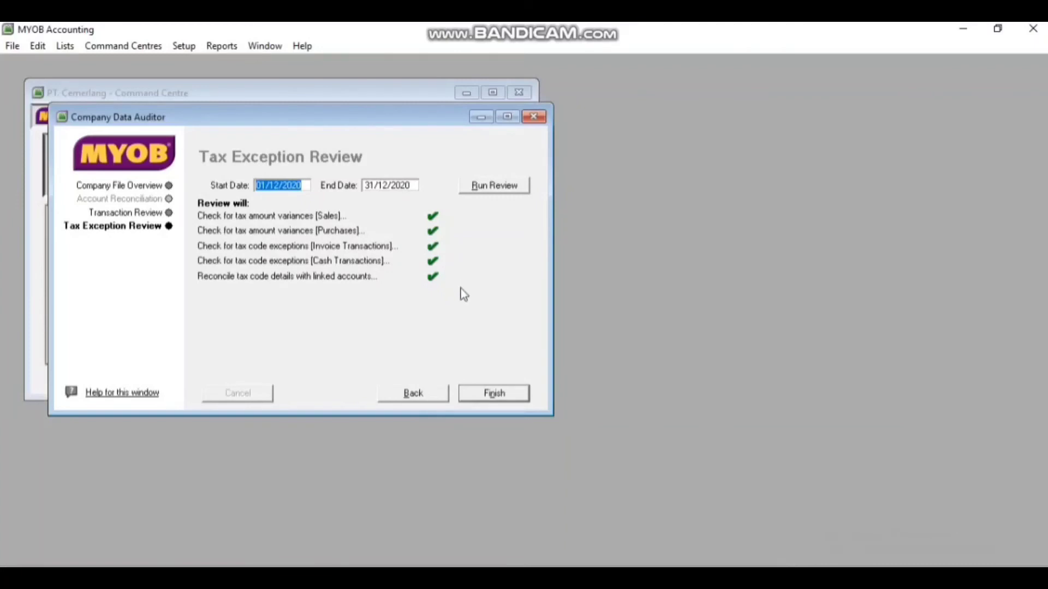
click(494, 401)
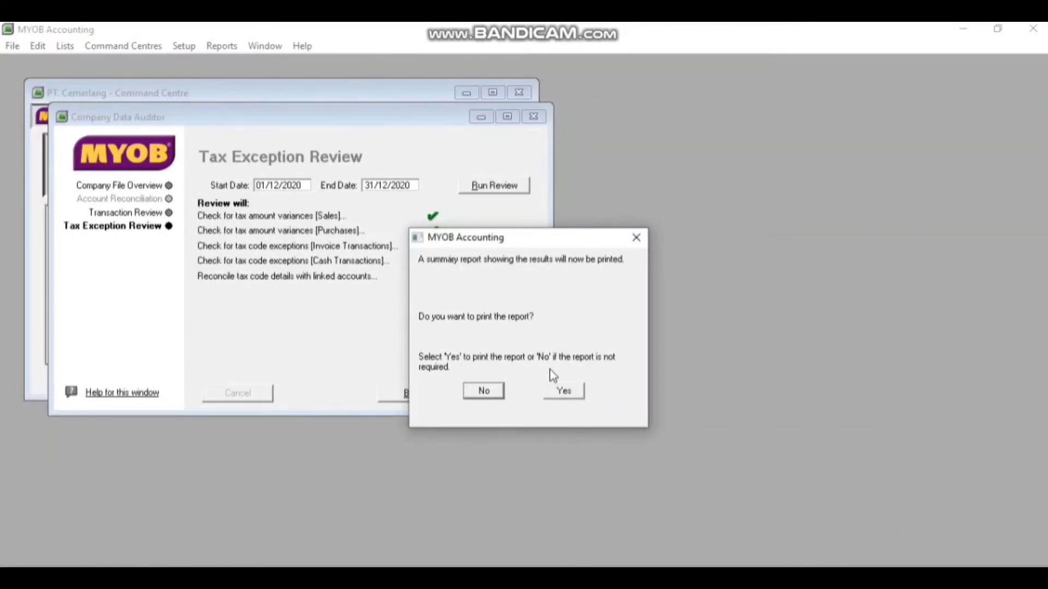
click(483, 392)
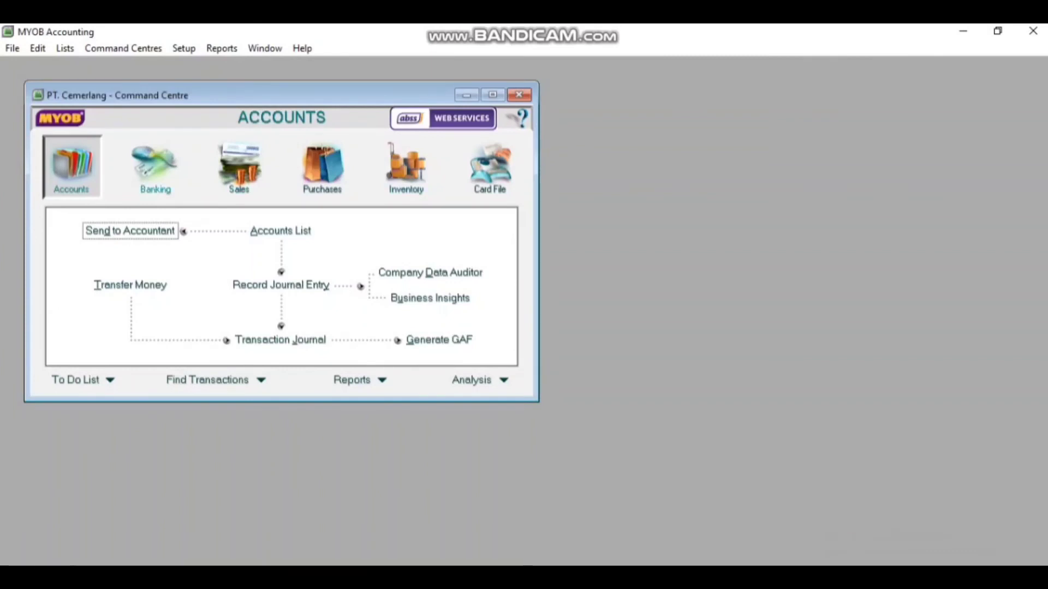
Start a new Spend Money payment with cheque number CP12-001
click(155, 167)
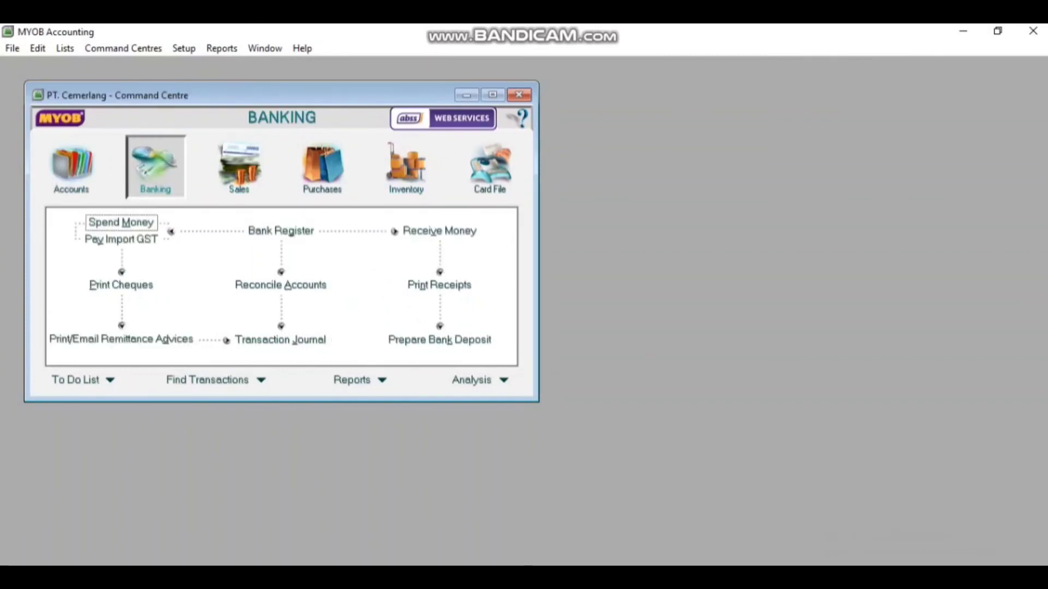
click(122, 223)
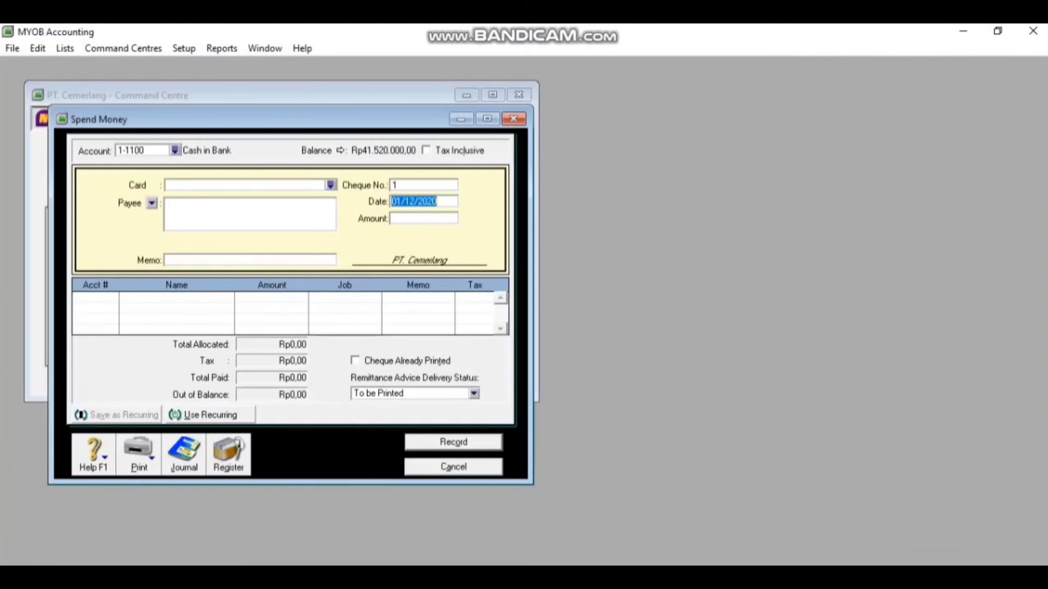
click(404, 185)
key(BackSpace)
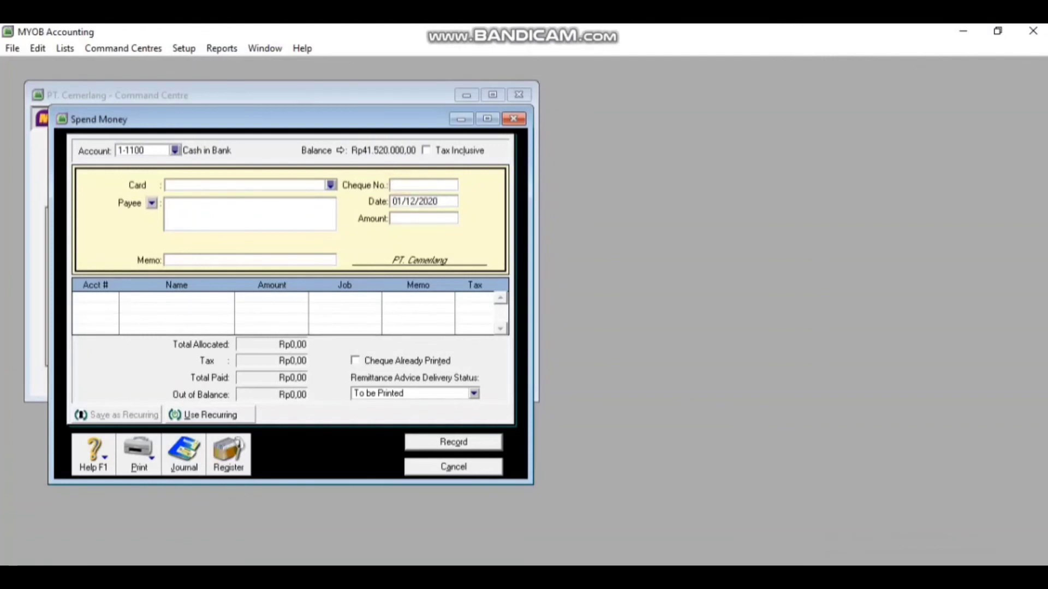
text(CP)
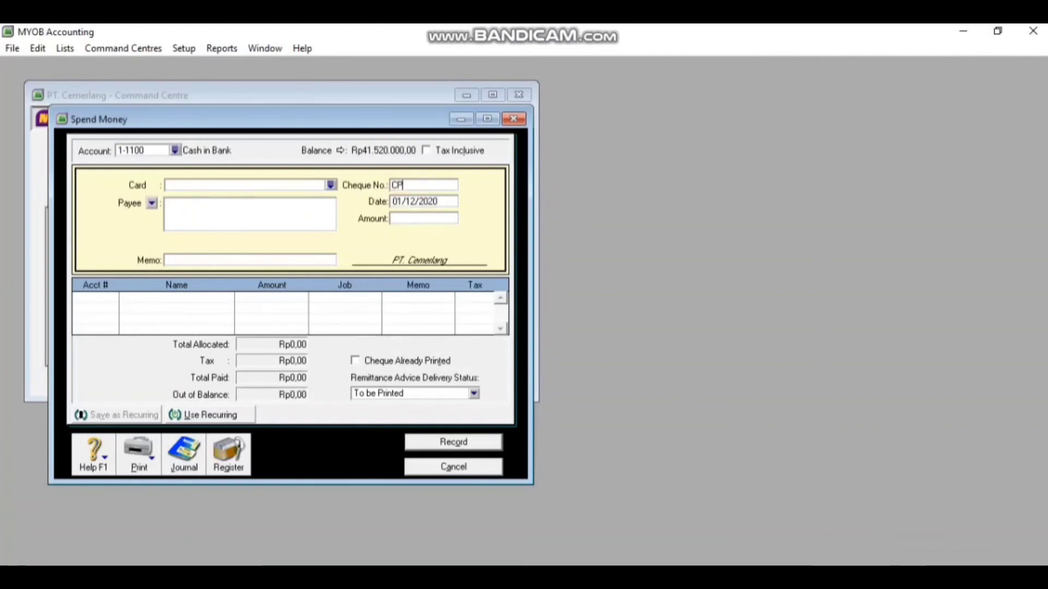
text(12-001)
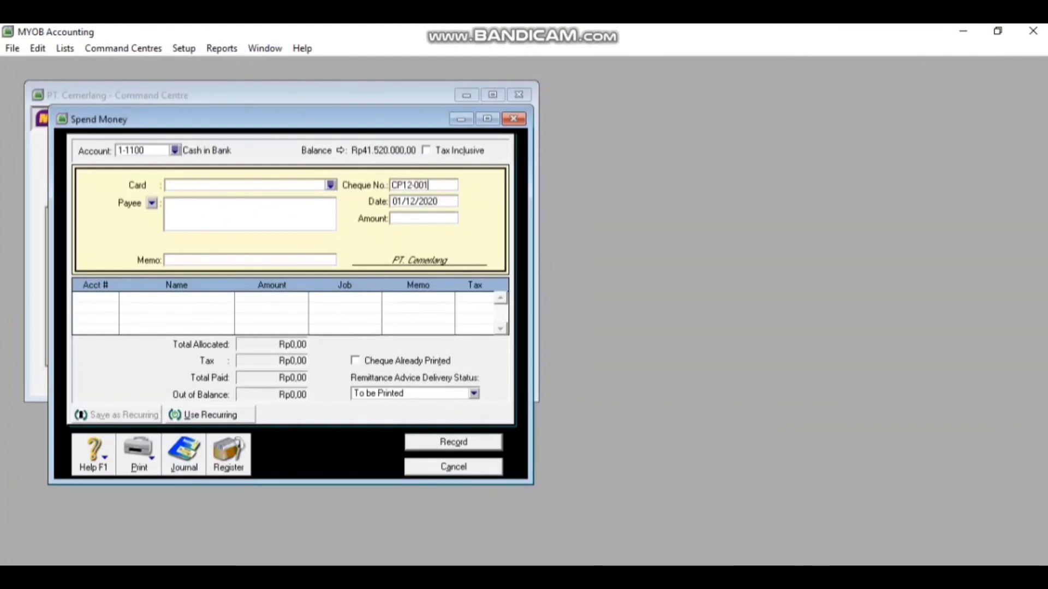
key(Tab)
Keep date 01/12/2020, enter amount 4.500.000 and memo 'Payment Salary on November 2020'
click(398, 201)
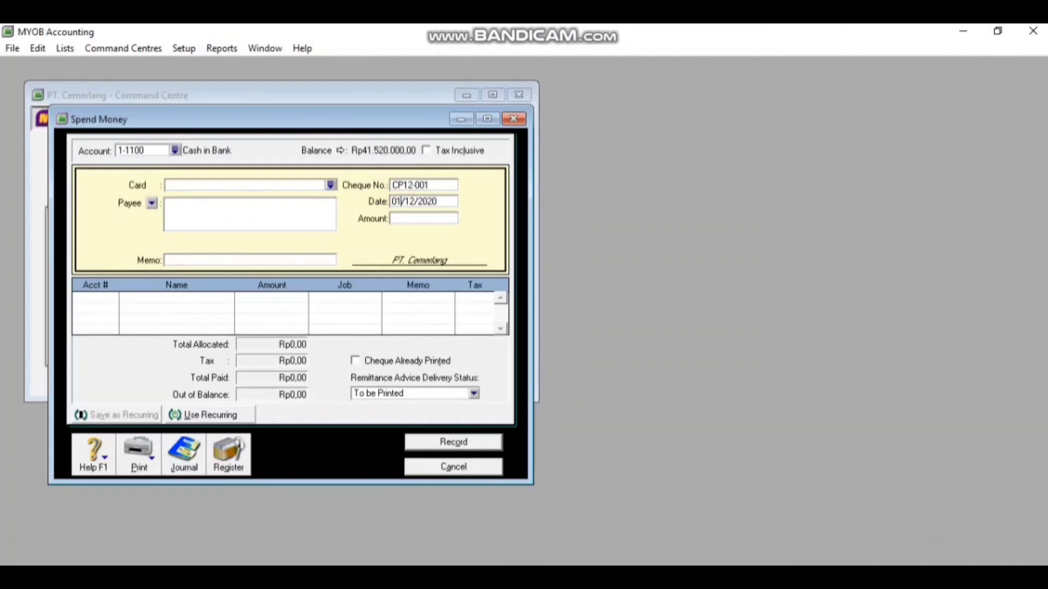
key(Right)
key(Right)
click(404, 219)
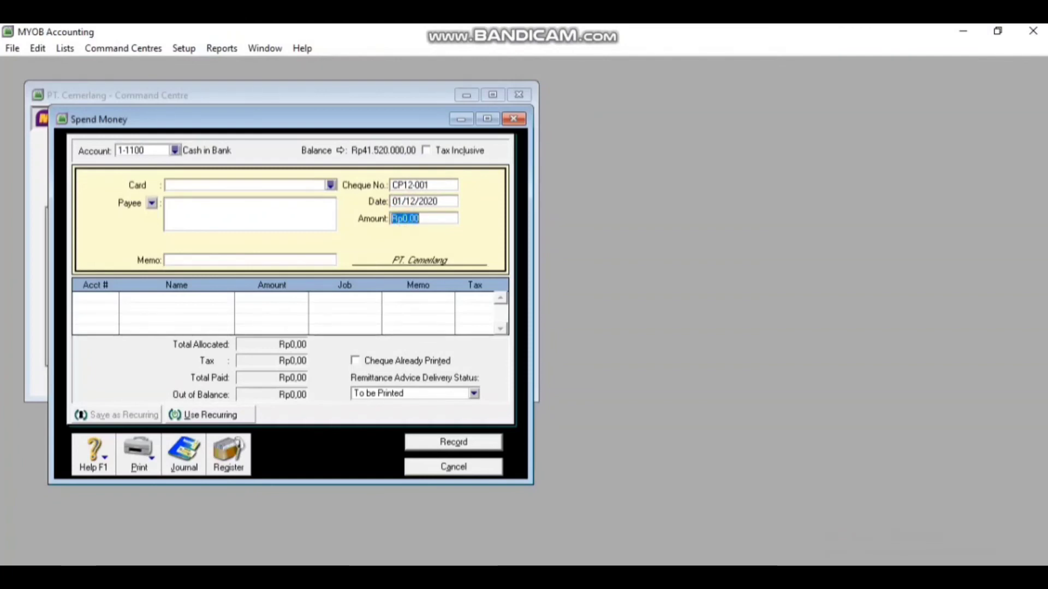
text(4.500.0)
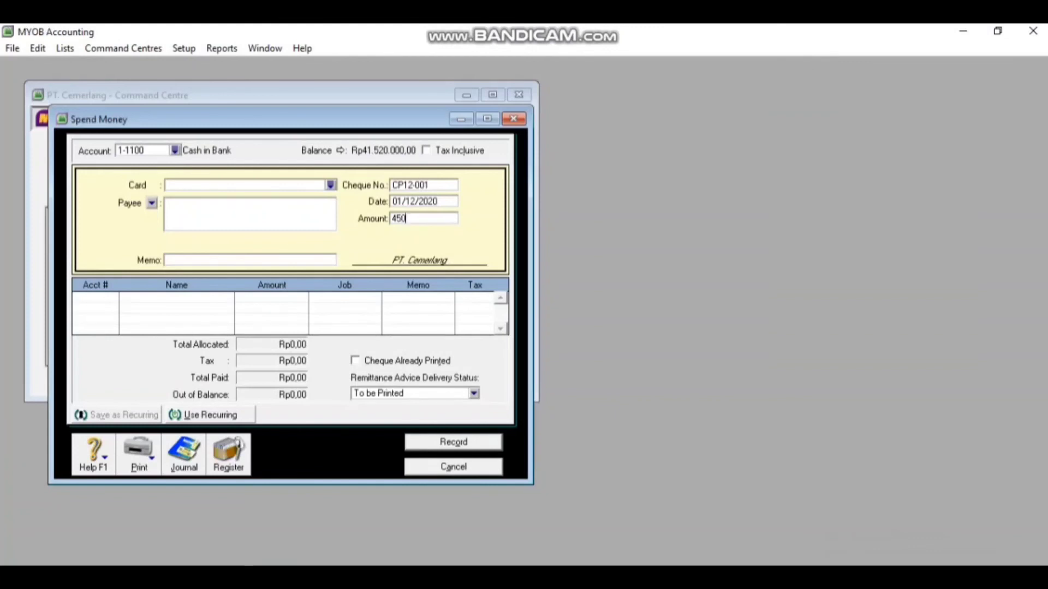
text(0000)
key(Tab)
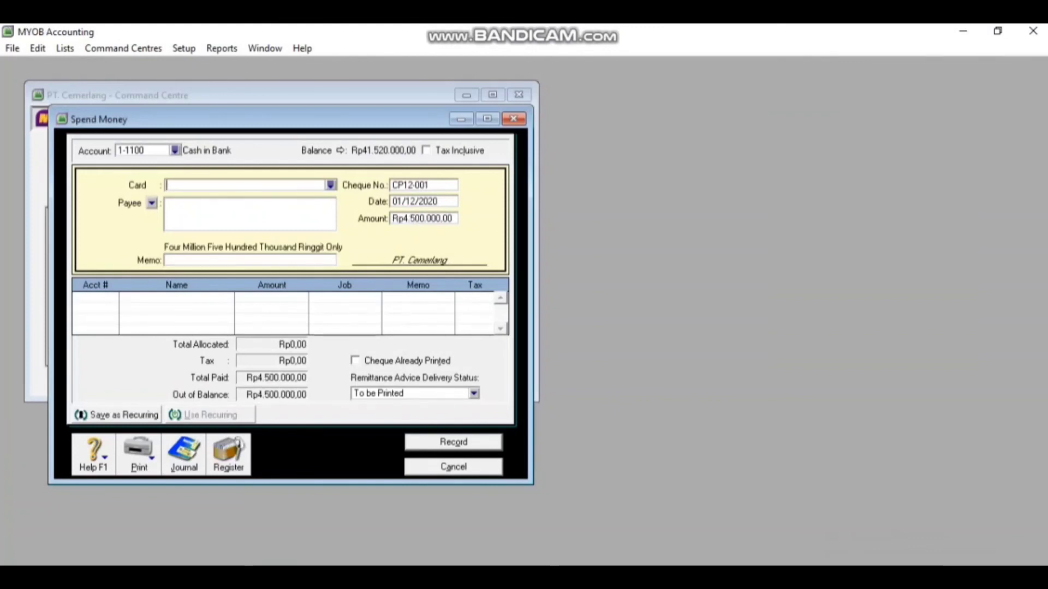
click(219, 259)
text(Payment)
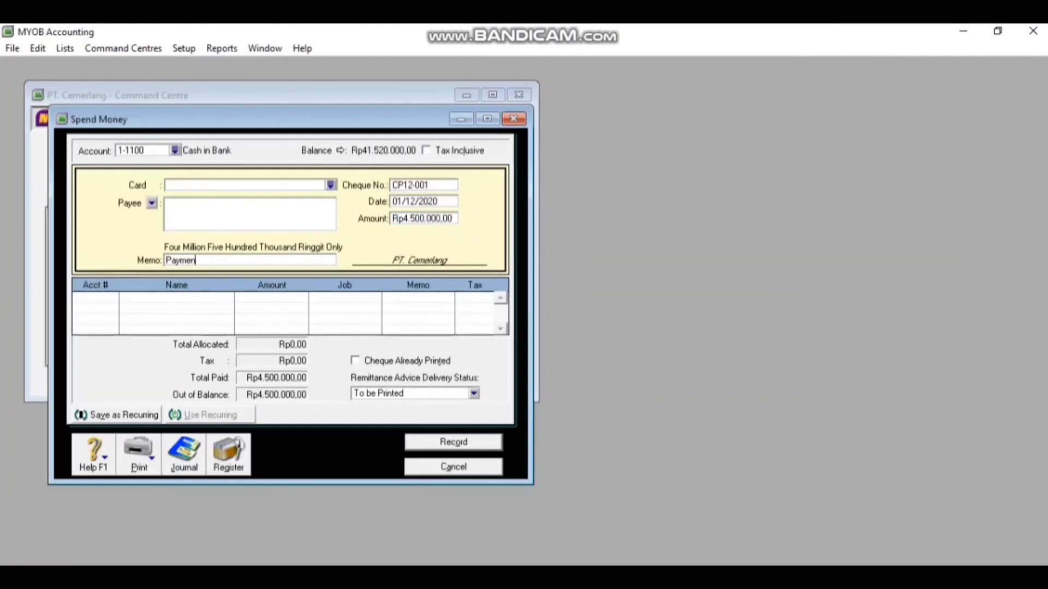
text( Salary on )
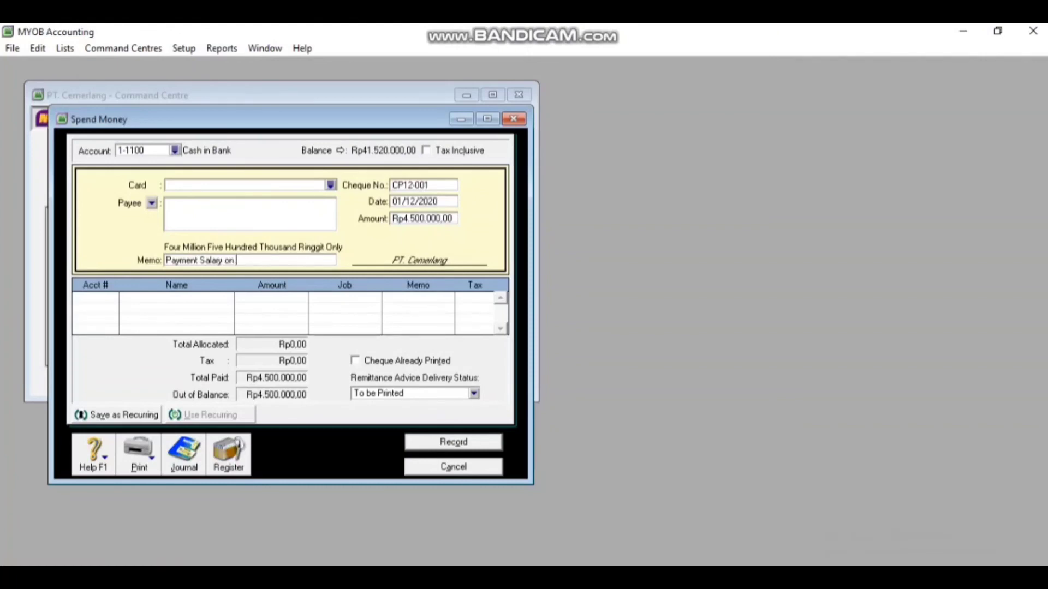
text(November 202)
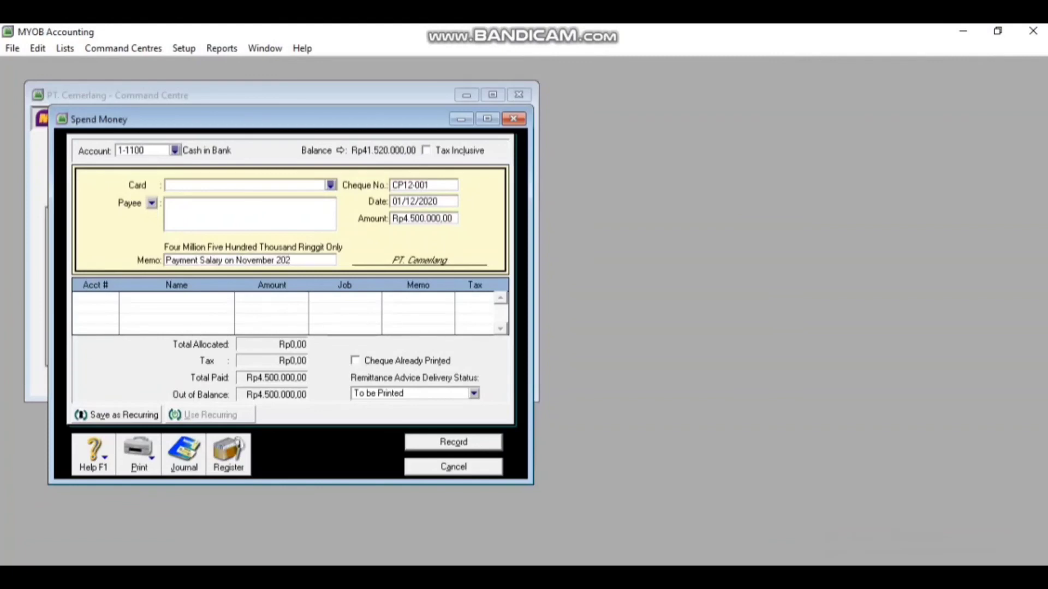
text(0)
Allocate the payment line to account 2-1200 Expense Payable
key(Tab)
text(6)
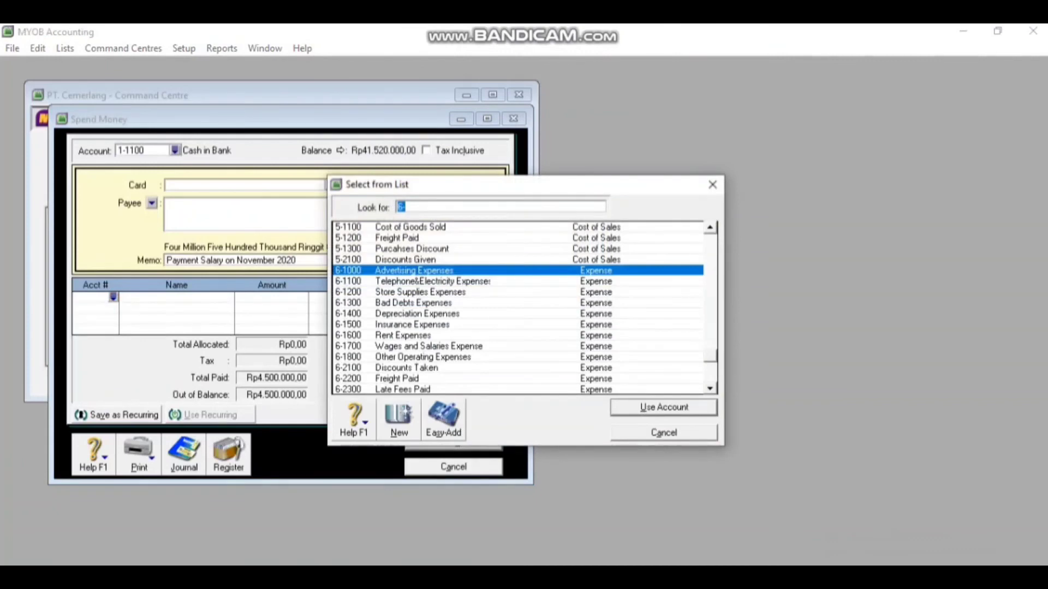
click(710, 388)
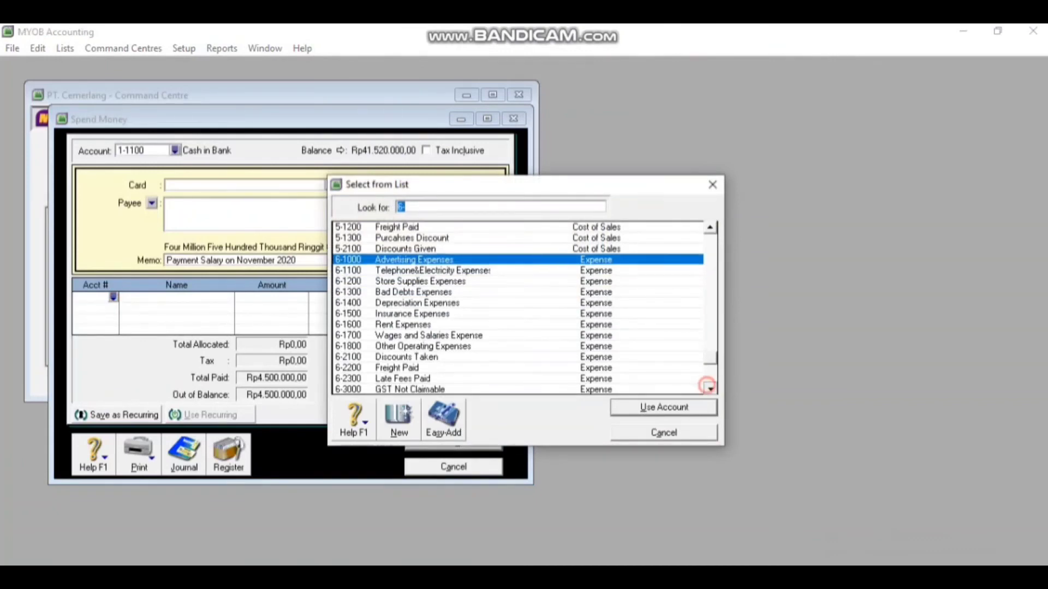
click(709, 388)
click(709, 388)
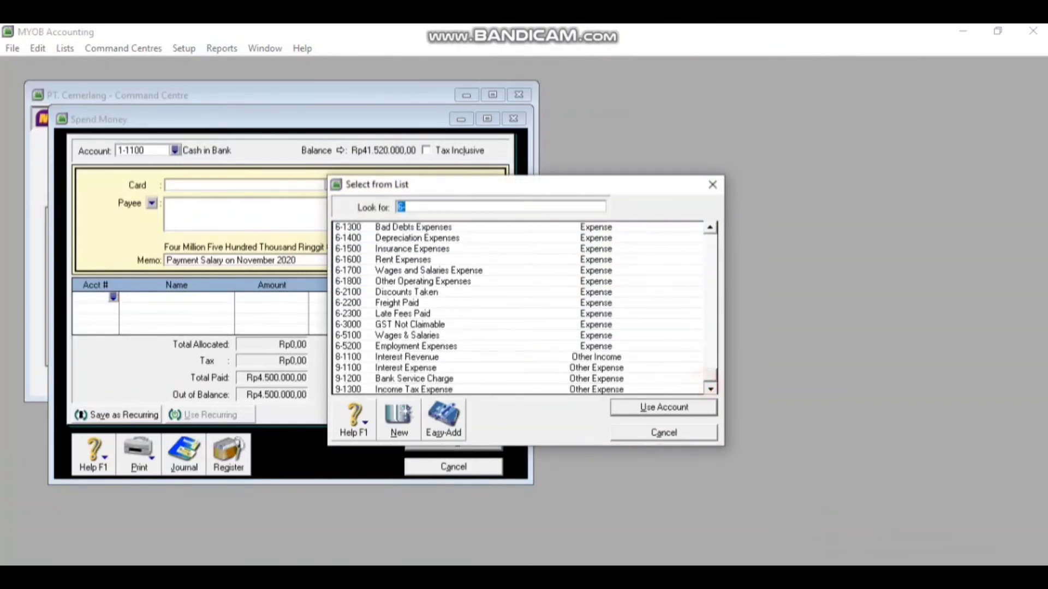
drag(708, 230, 710, 229)
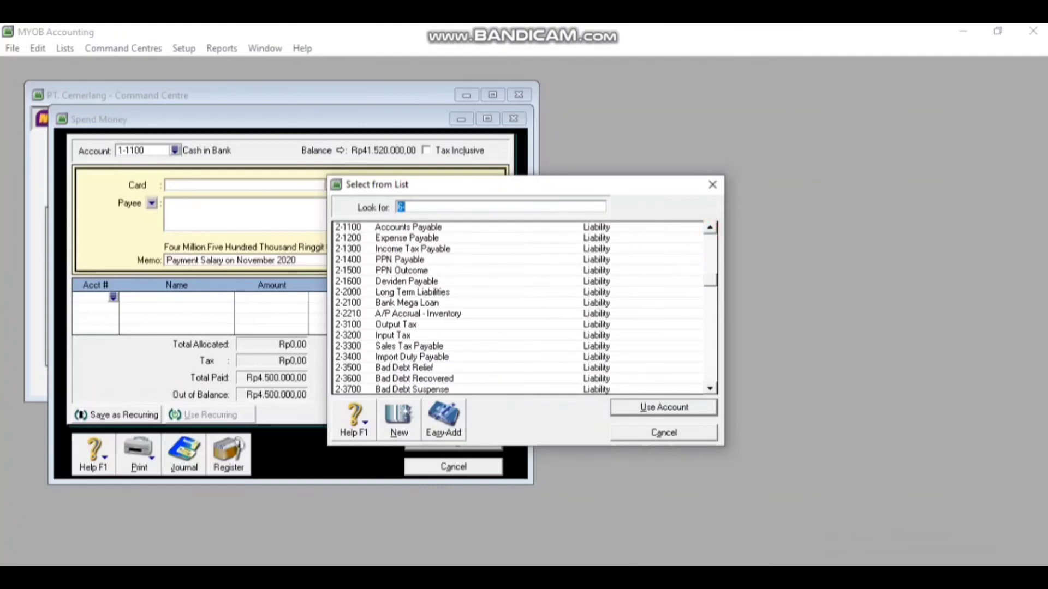
double_click(464, 238)
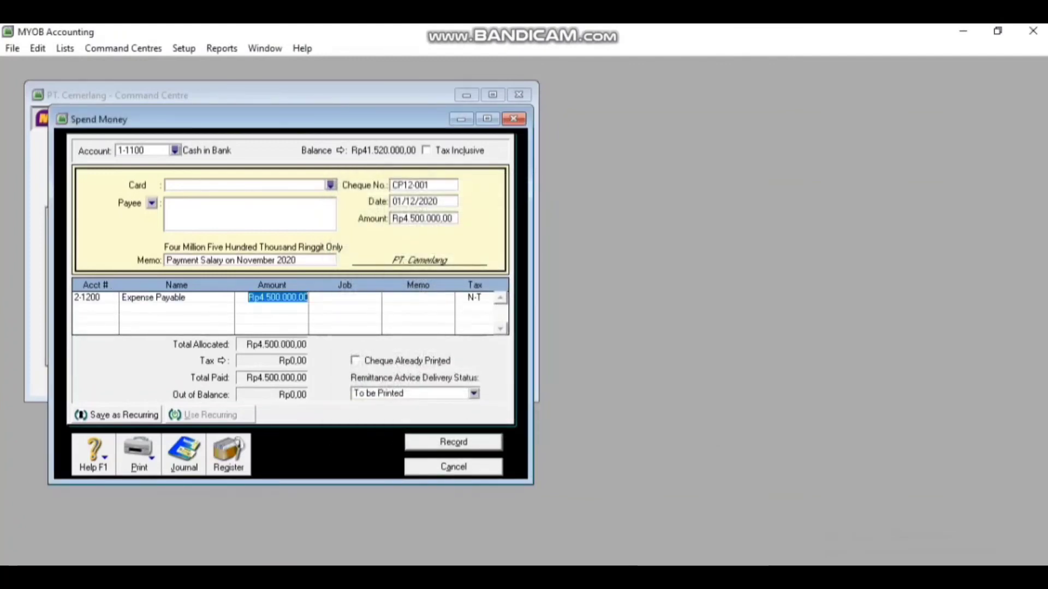
Add line memo 'Salaries on', record the payment, and close the payment window
click(390, 299)
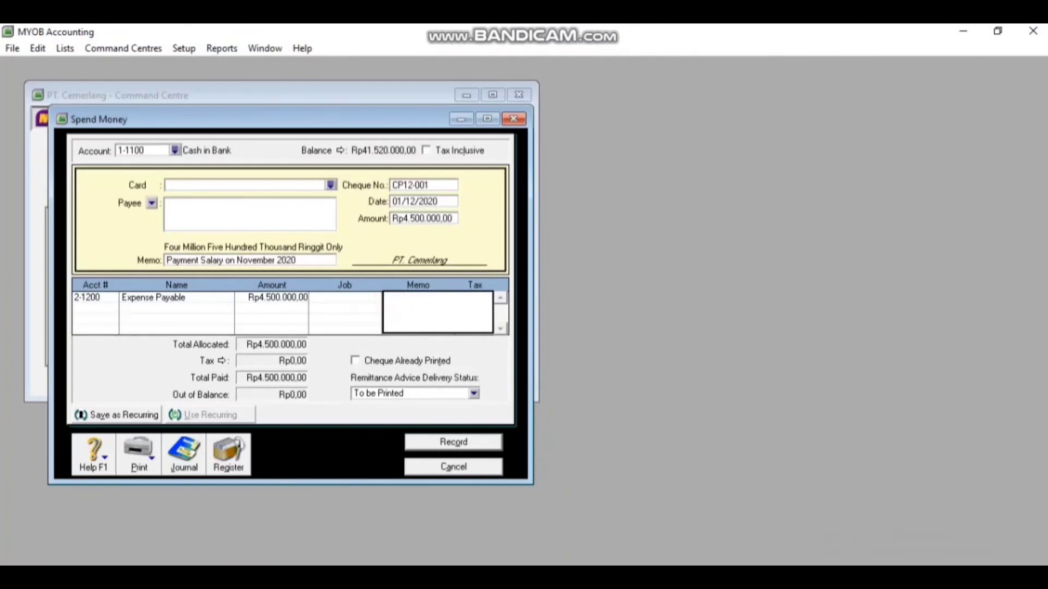
text(Salaries on)
click(438, 443)
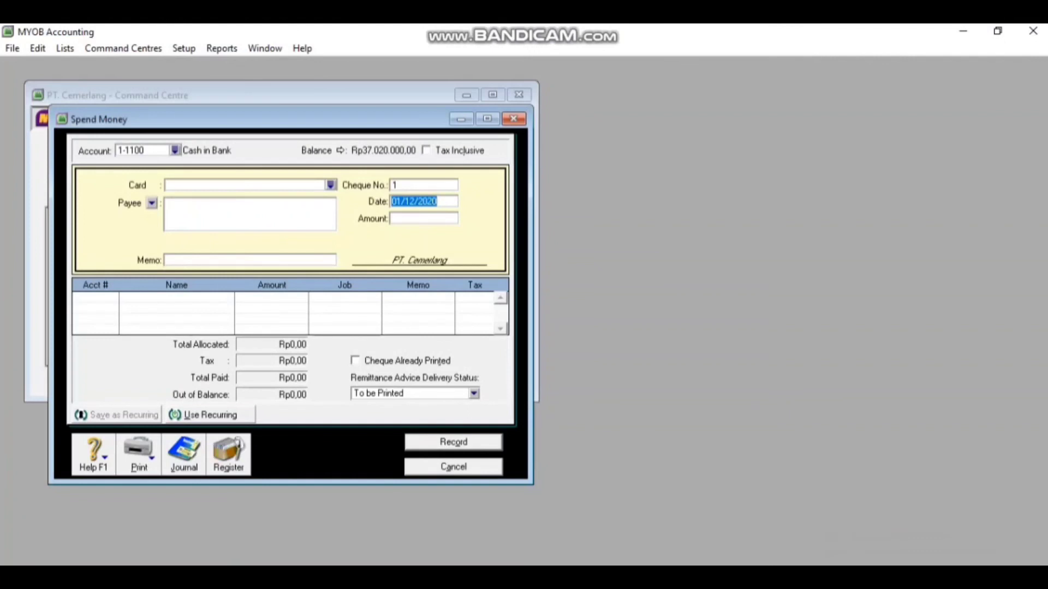
click(455, 468)
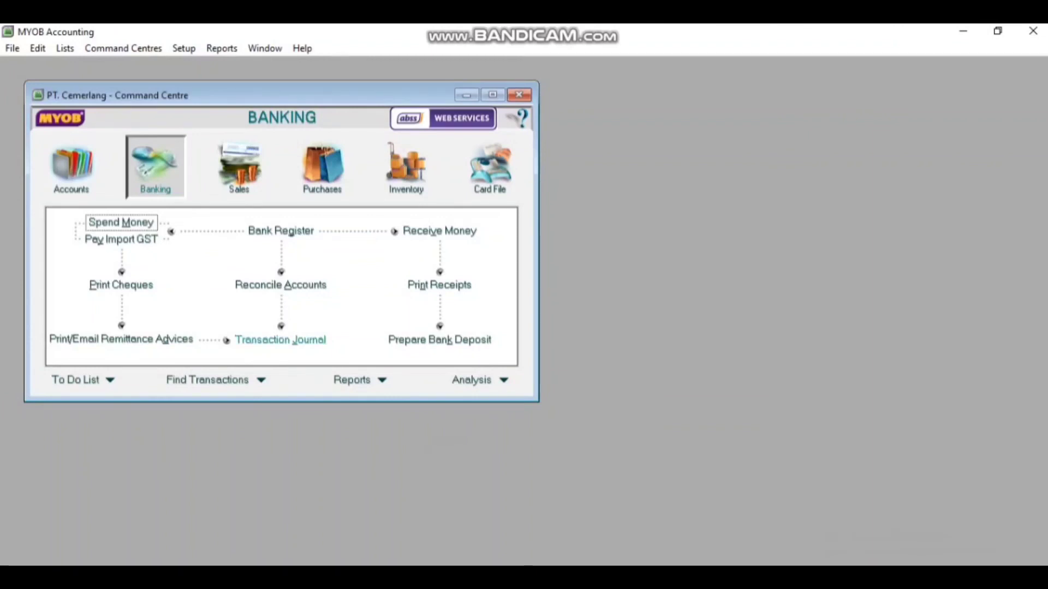
Open the Transaction Journal and filter Disbursements from 01/12/2020
click(281, 340)
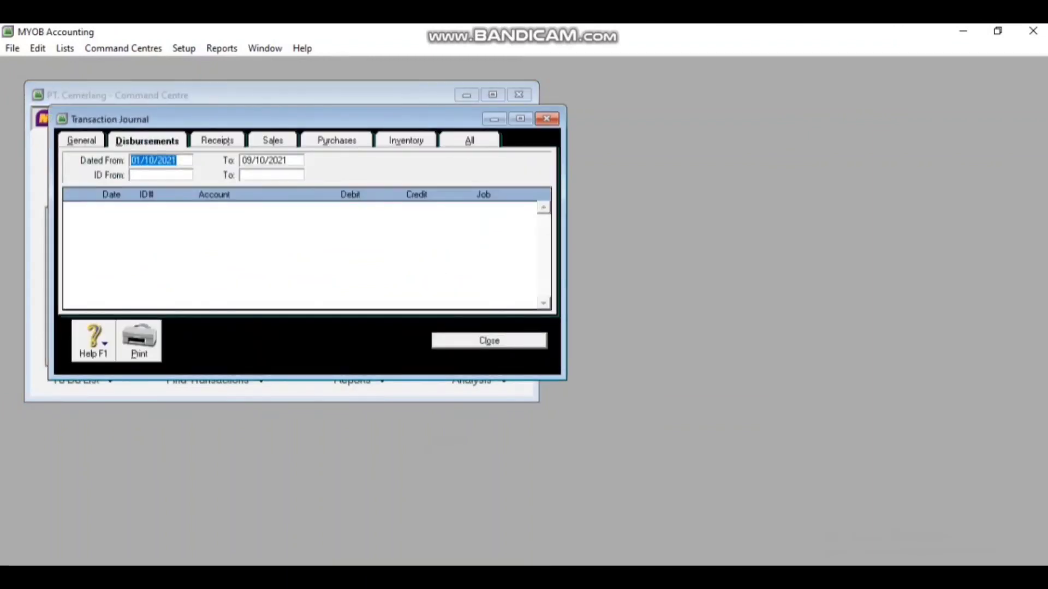
click(154, 162)
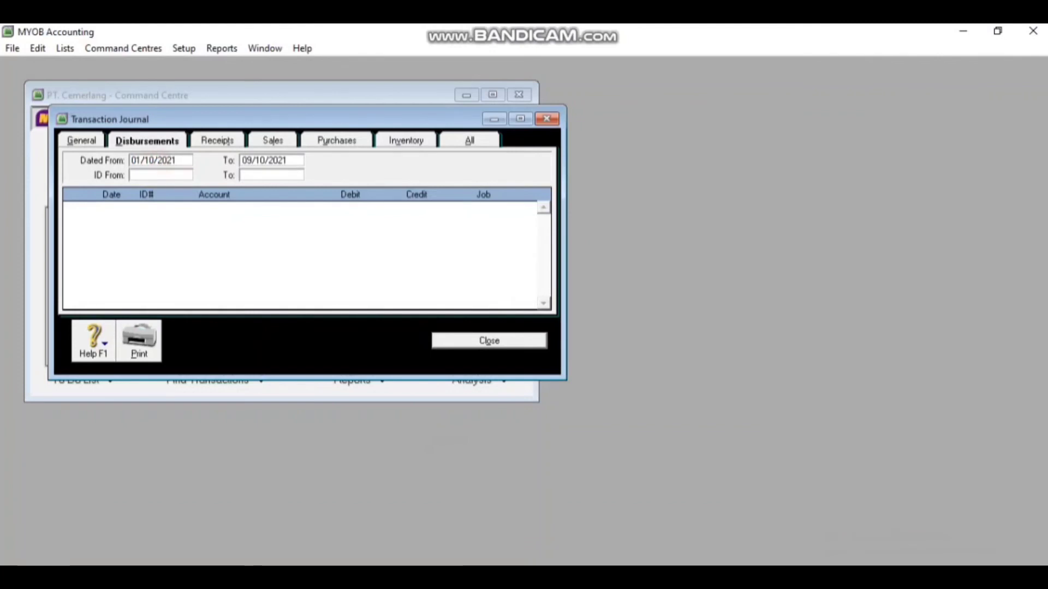
key(BackSpace)
text(2)
key(End)
key(BackSpace)
text(0)
key(Tab)
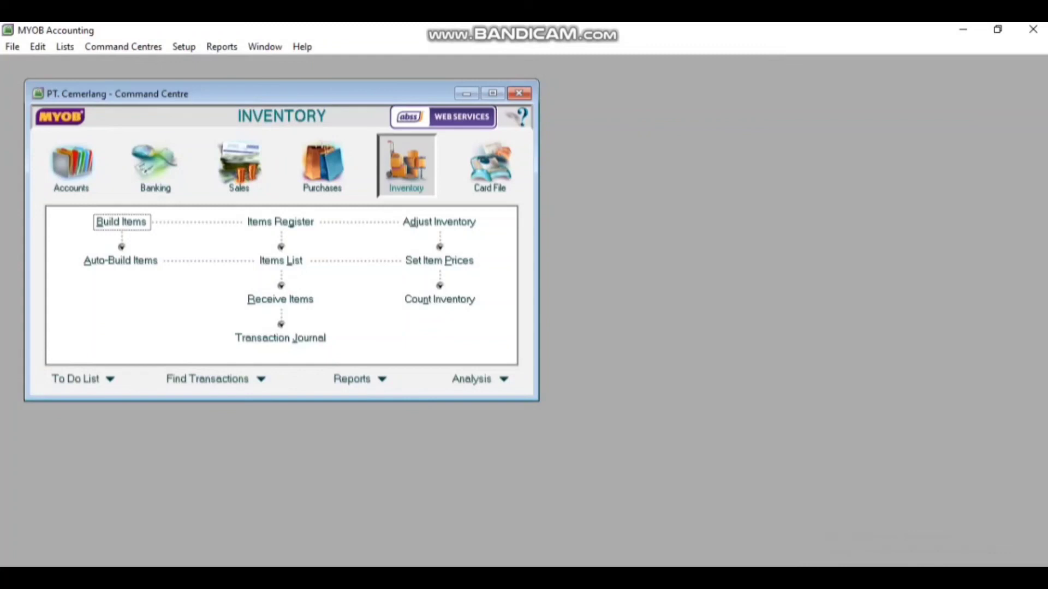
click(225, 43)
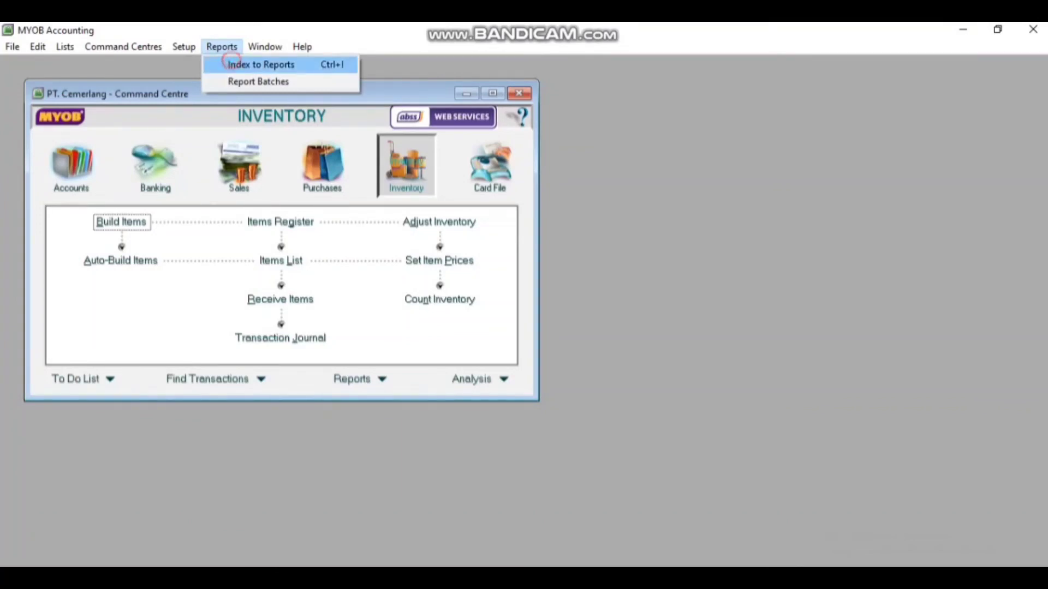
click(225, 59)
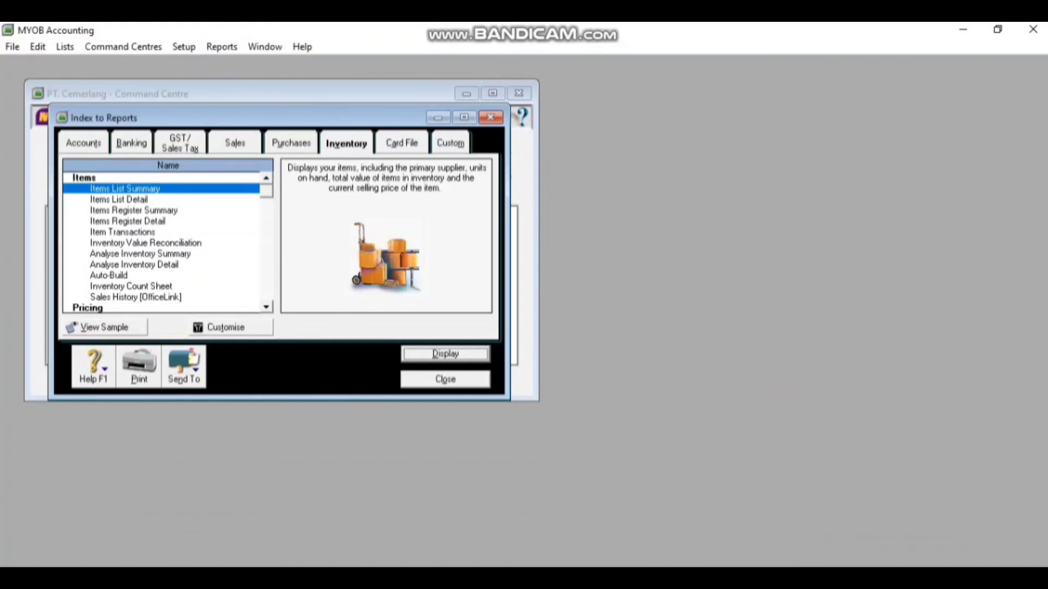
click(89, 138)
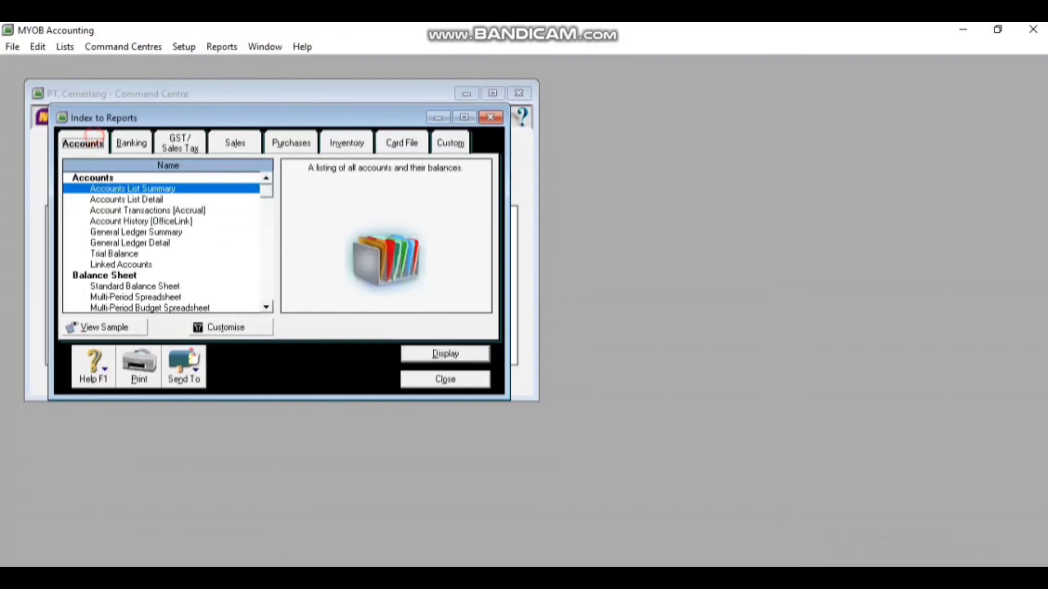
click(266, 307)
click(266, 307)
click(266, 307)
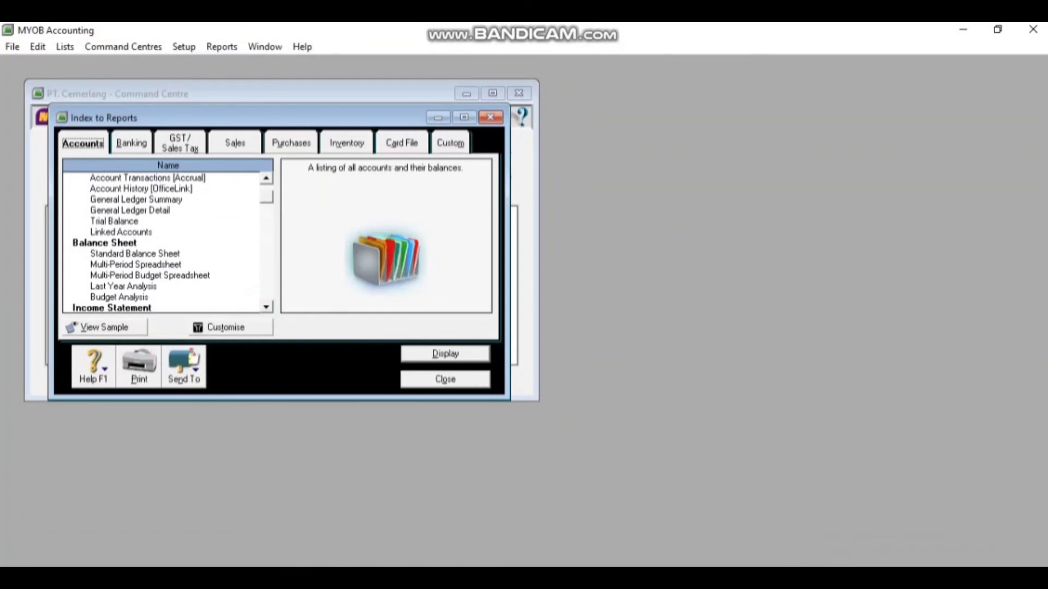
double_click(160, 255)
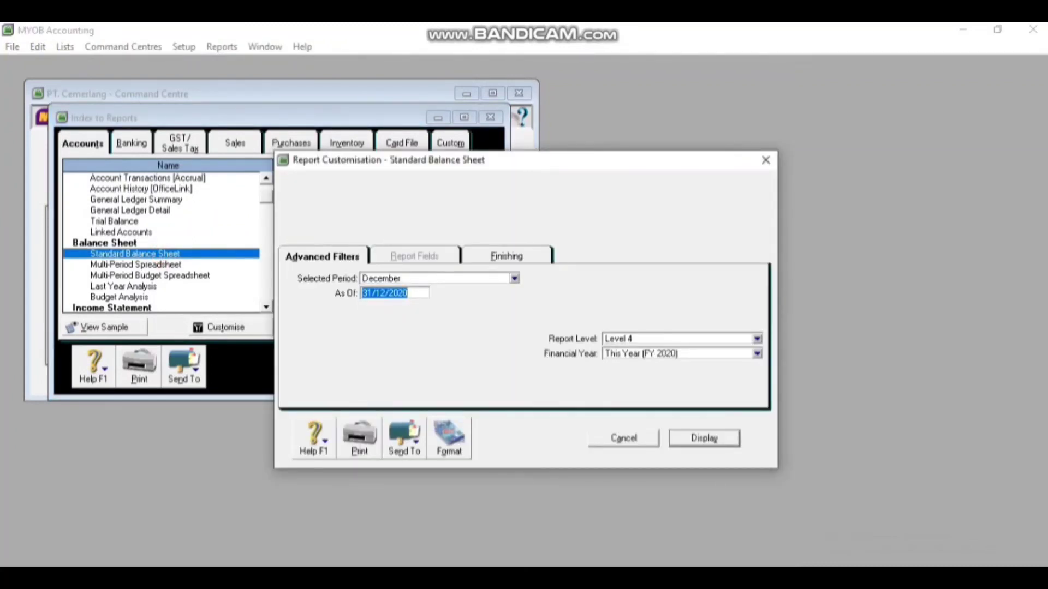
click(702, 438)
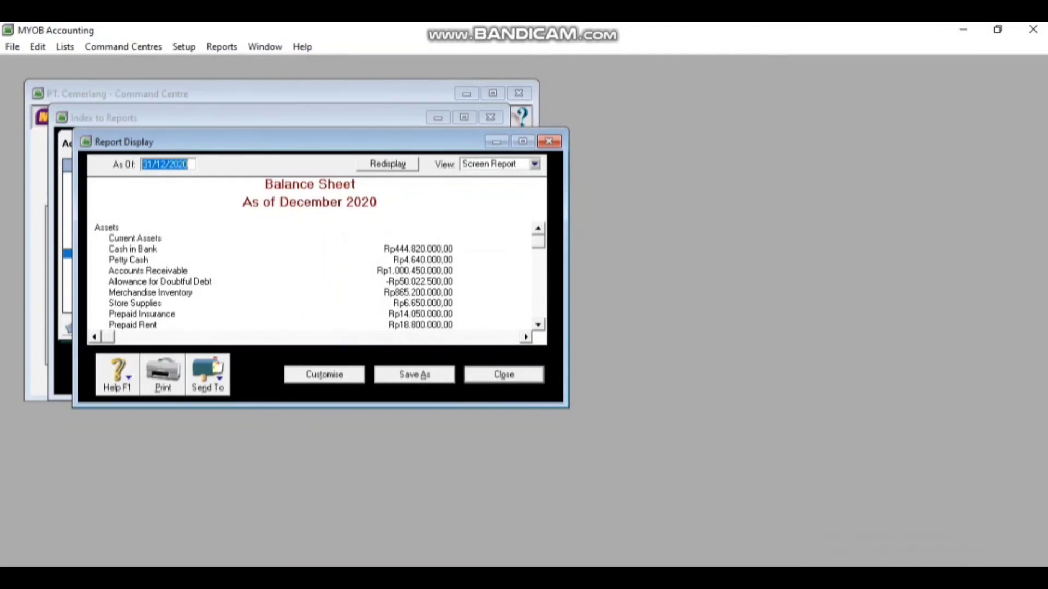
click(539, 325)
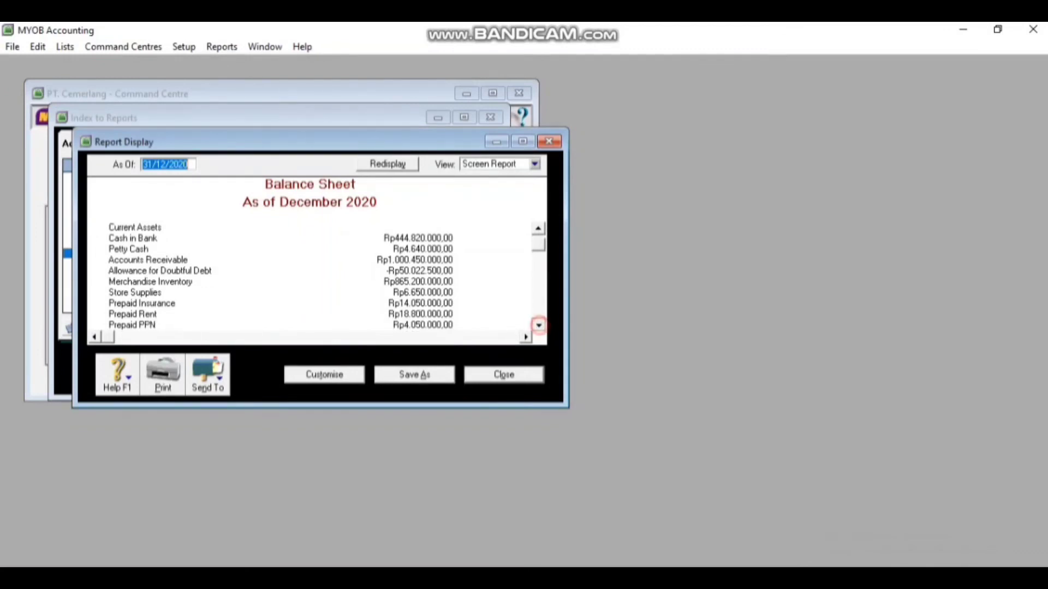
click(538, 325)
click(538, 325)
click(538, 325)
click(538, 325)
click(538, 324)
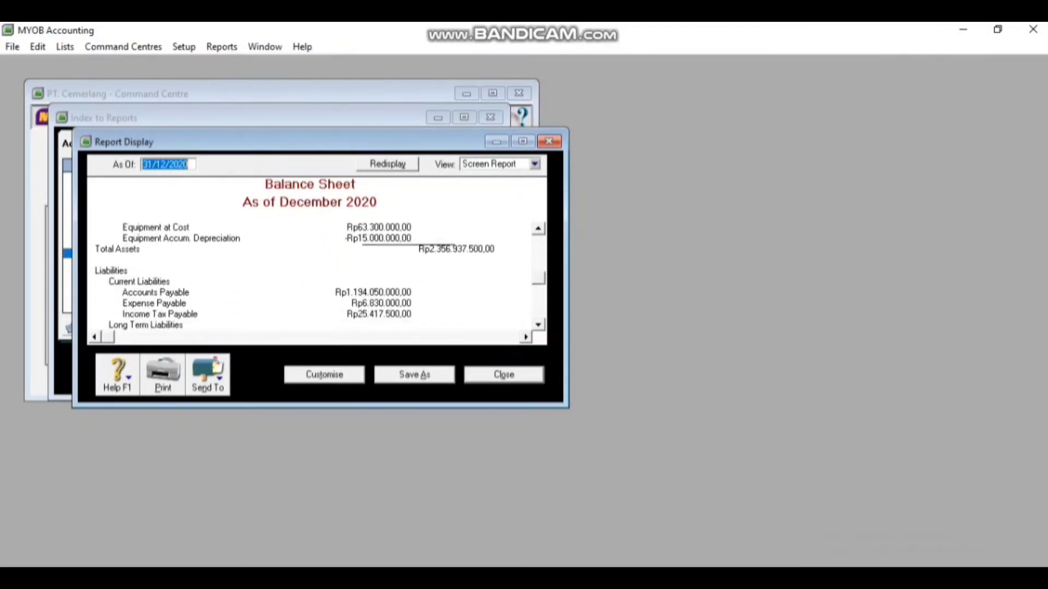
click(538, 324)
click(538, 324)
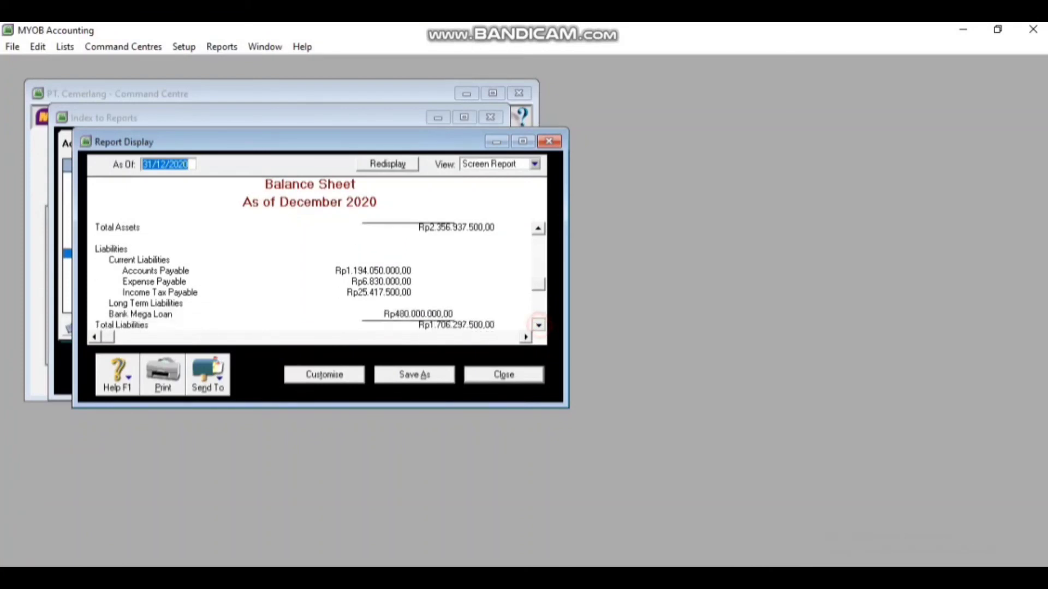
click(538, 325)
click(538, 325)
click(539, 325)
click(538, 325)
click(538, 324)
click(538, 325)
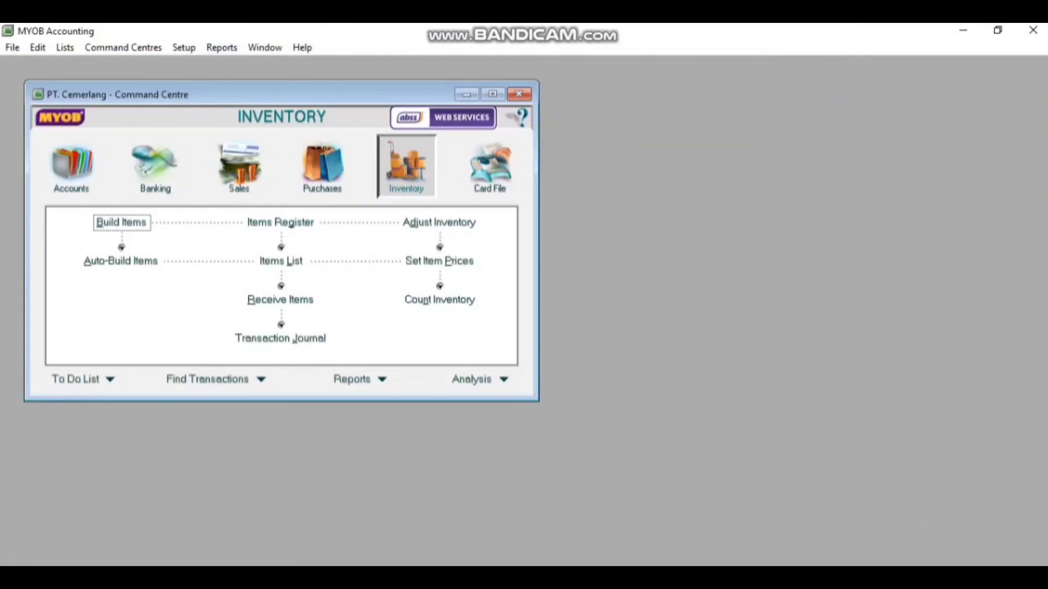
click(226, 48)
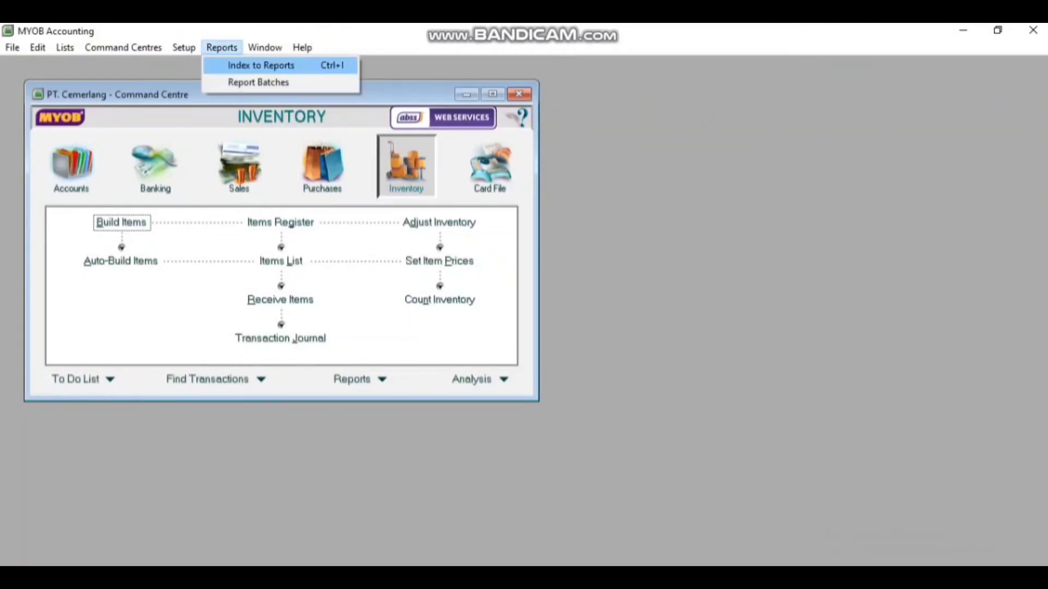
click(236, 65)
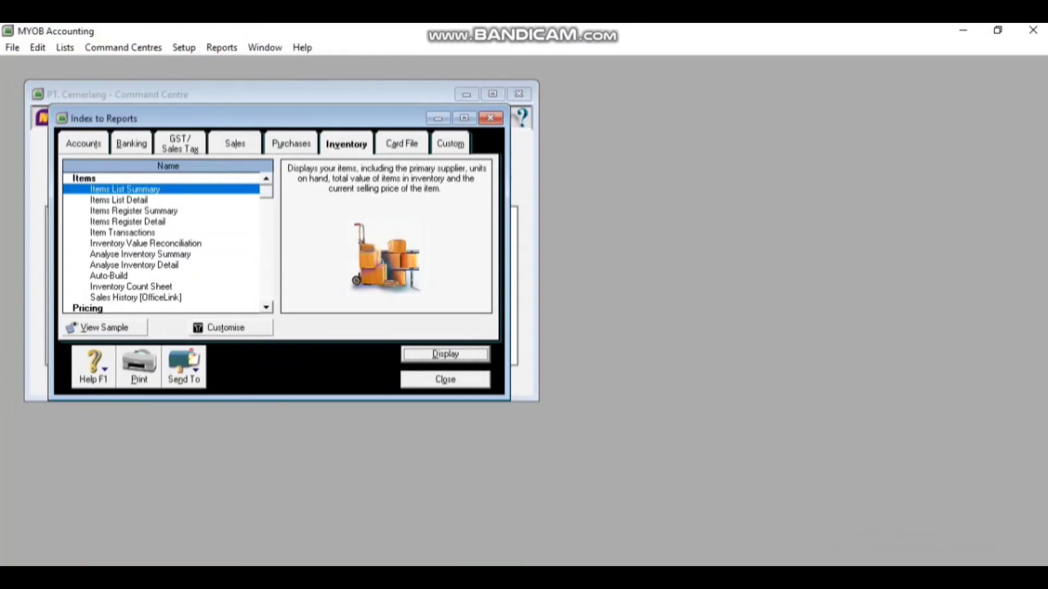
click(144, 142)
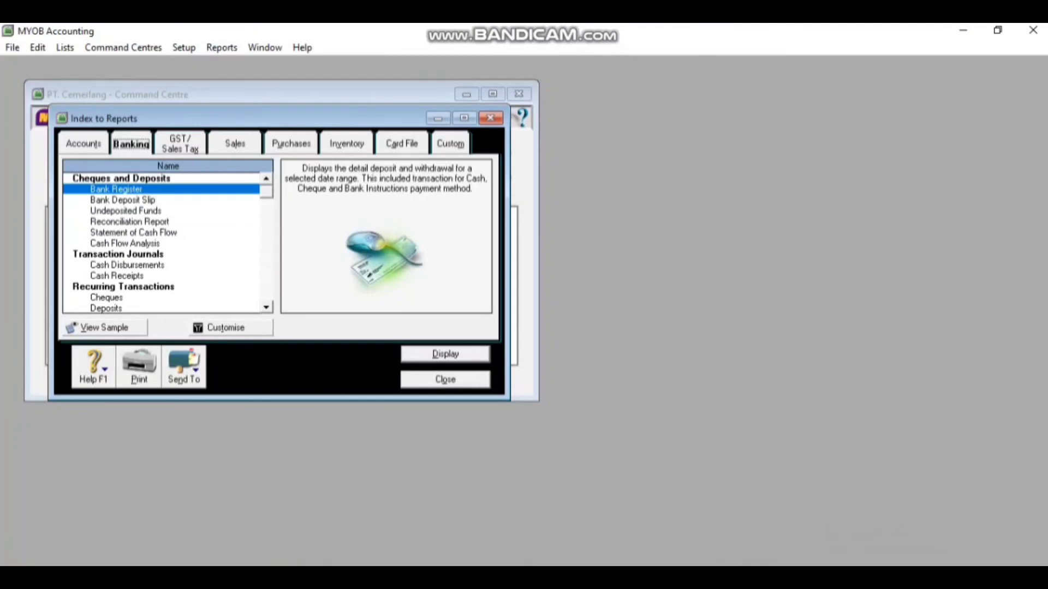
double_click(133, 233)
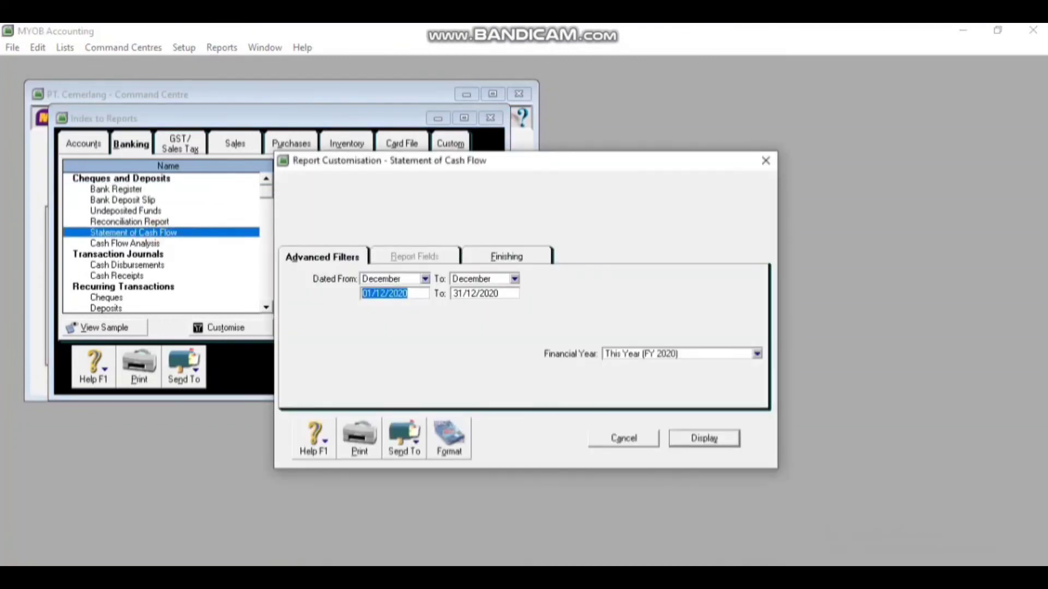
key(Return)
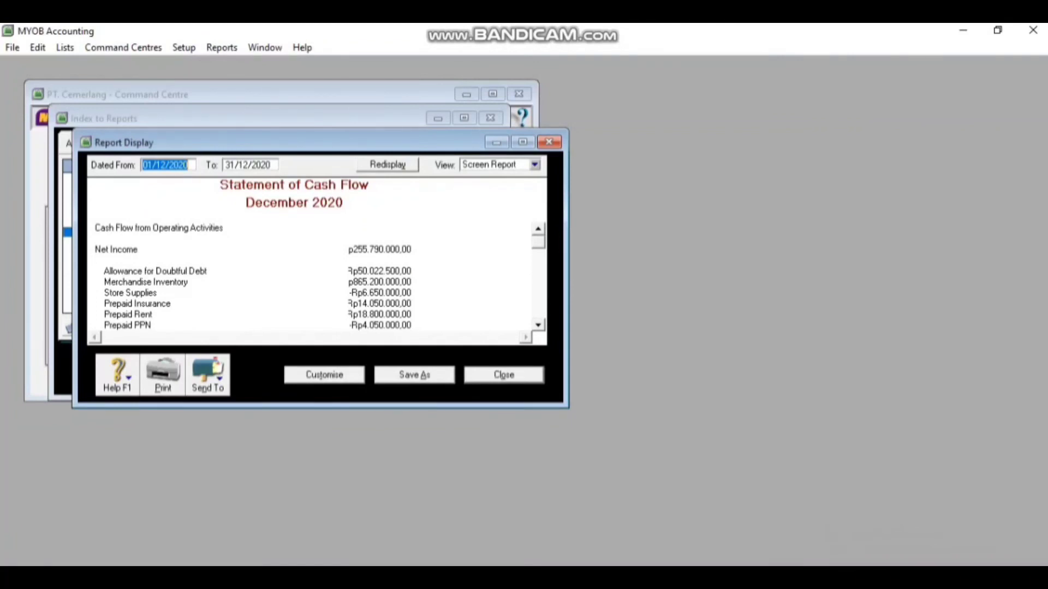
click(538, 325)
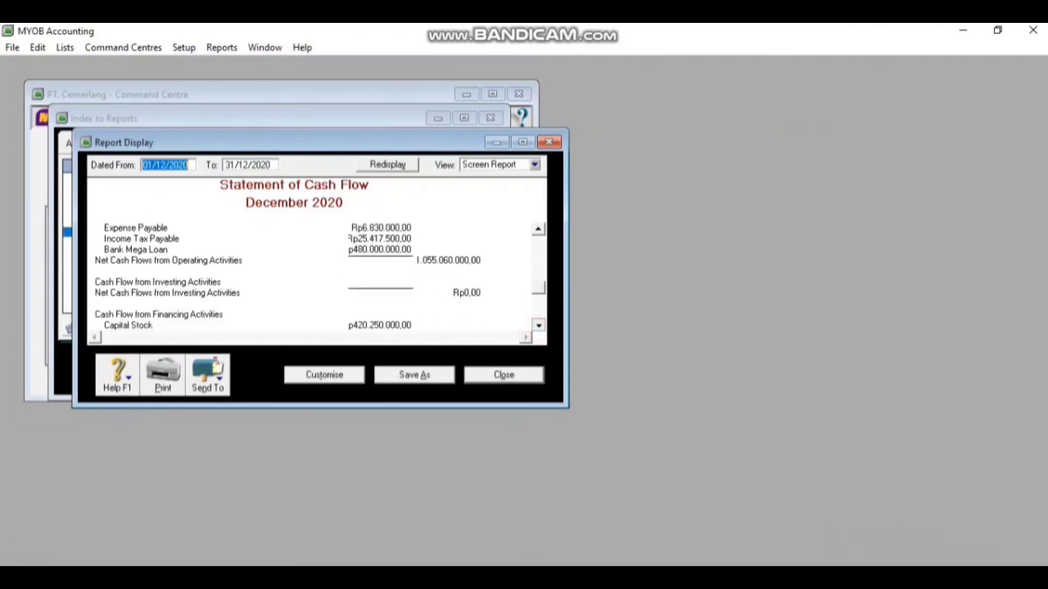
click(538, 326)
click(538, 326)
click(538, 326)
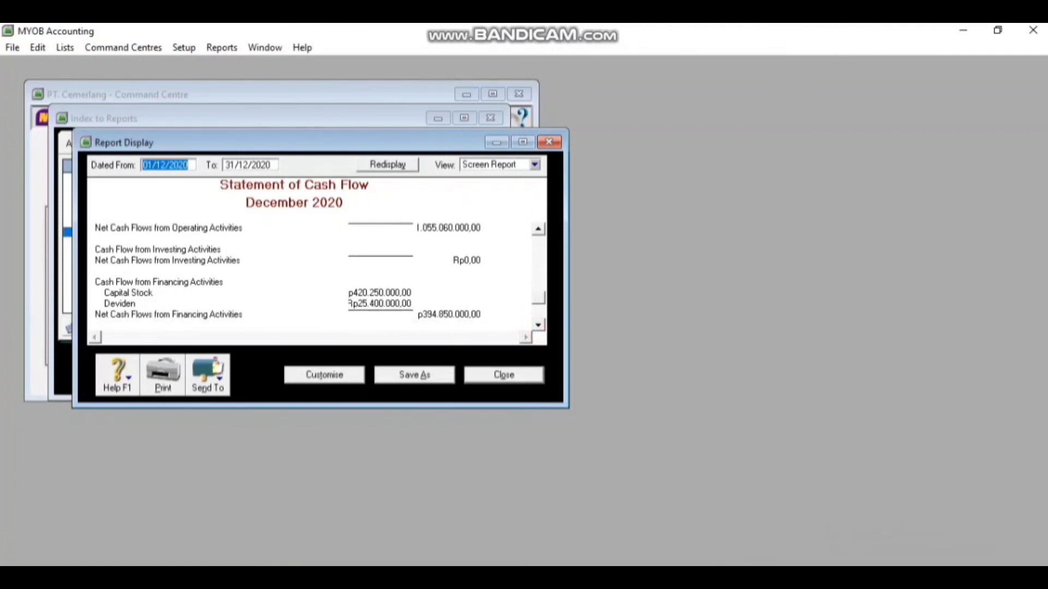
click(538, 325)
click(538, 325)
click(538, 325)
click(538, 325)
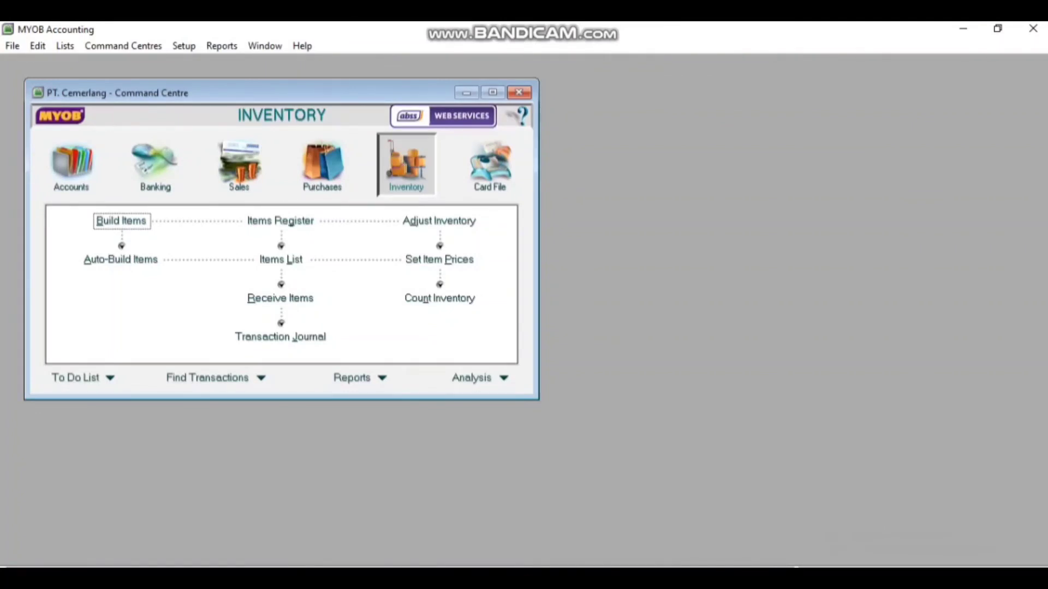
Export the banking Statement of Cash Flow to PDF in Documents, replacing the existing file
click(221, 46)
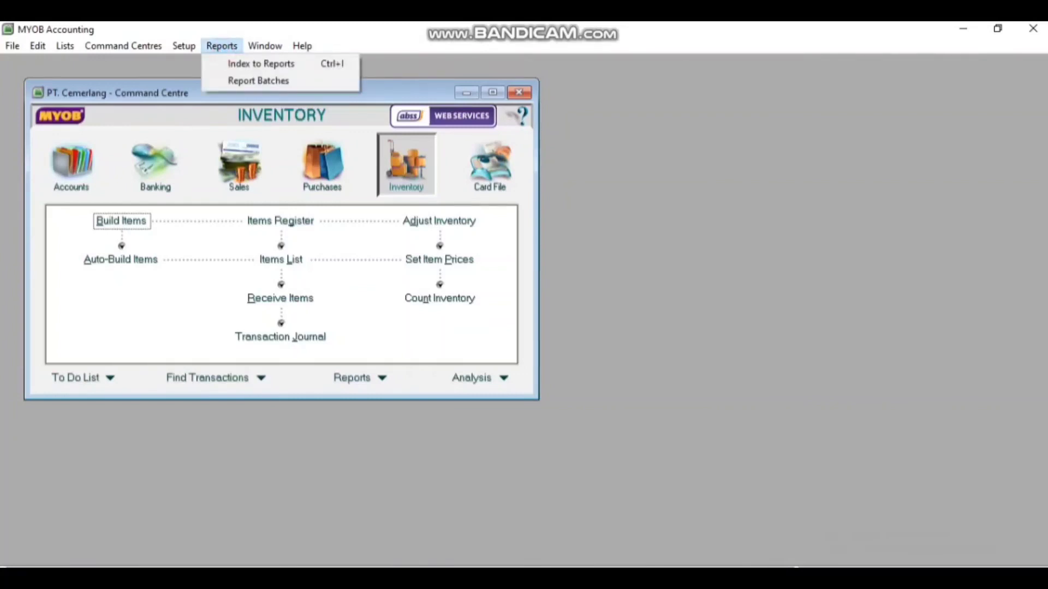
click(260, 64)
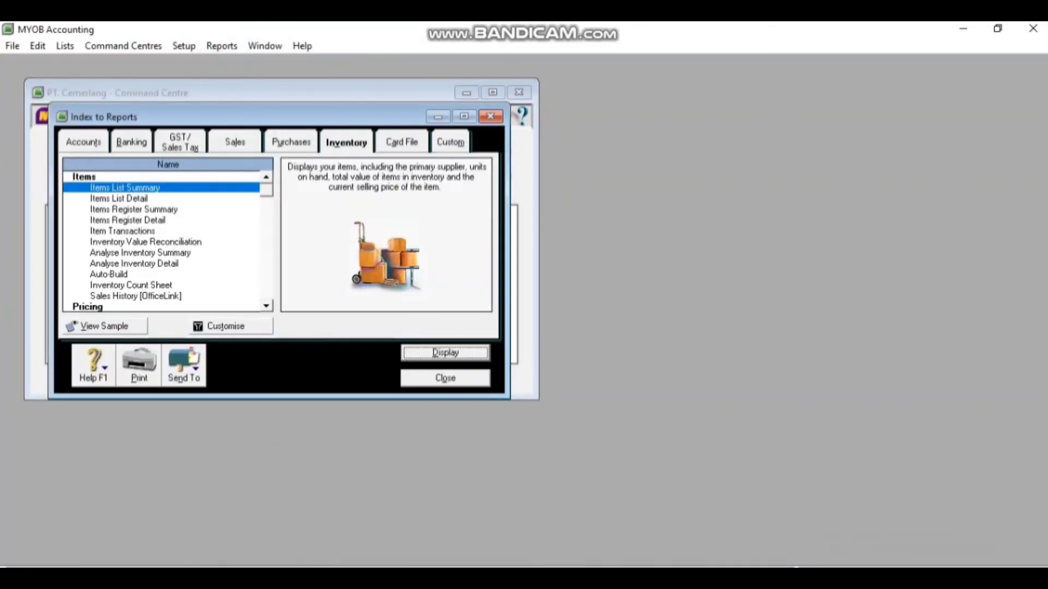
click(132, 142)
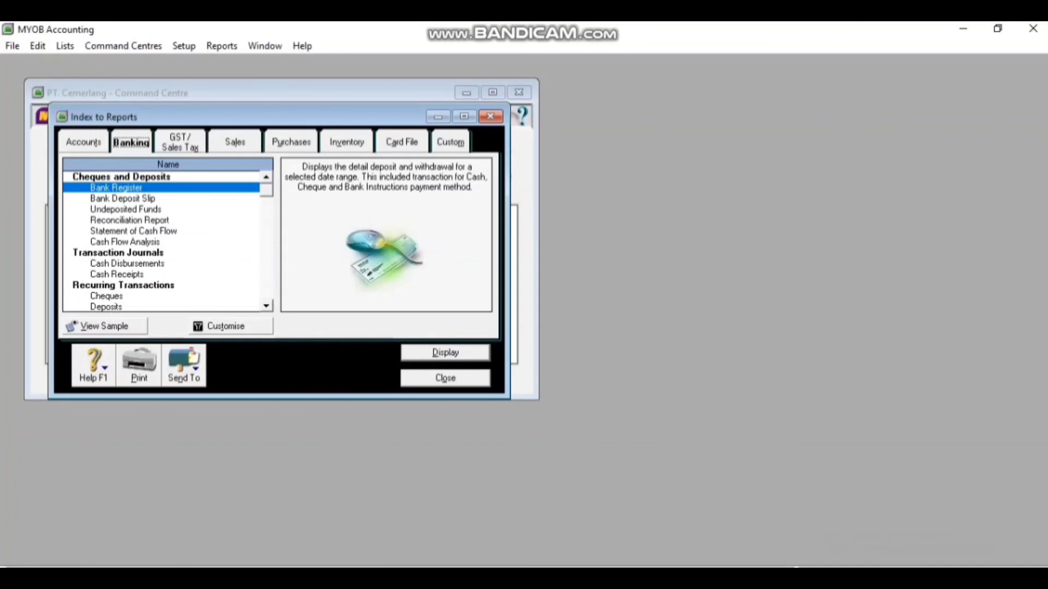
click(133, 231)
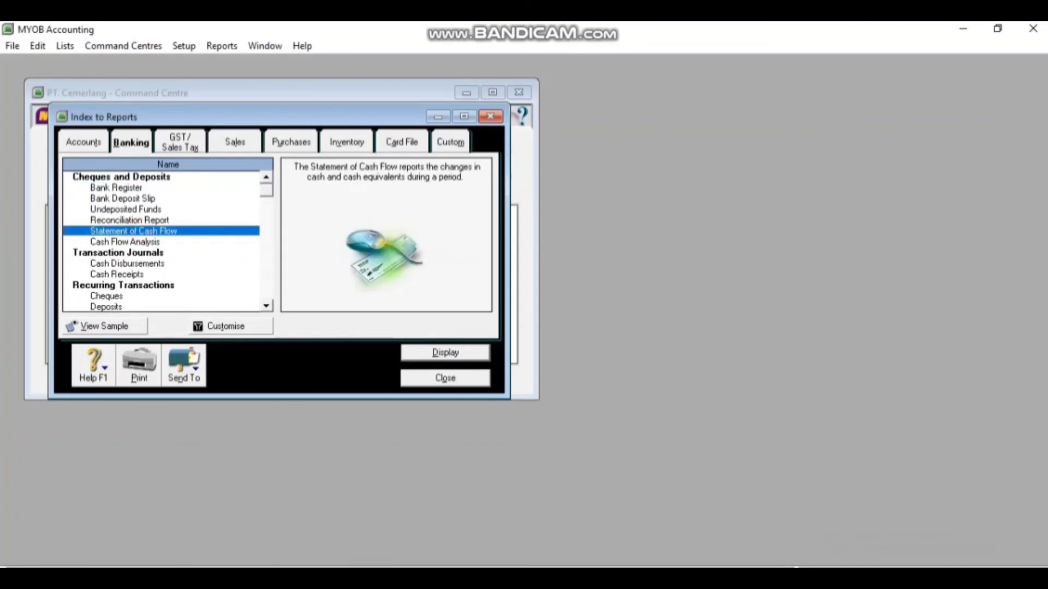
click(187, 367)
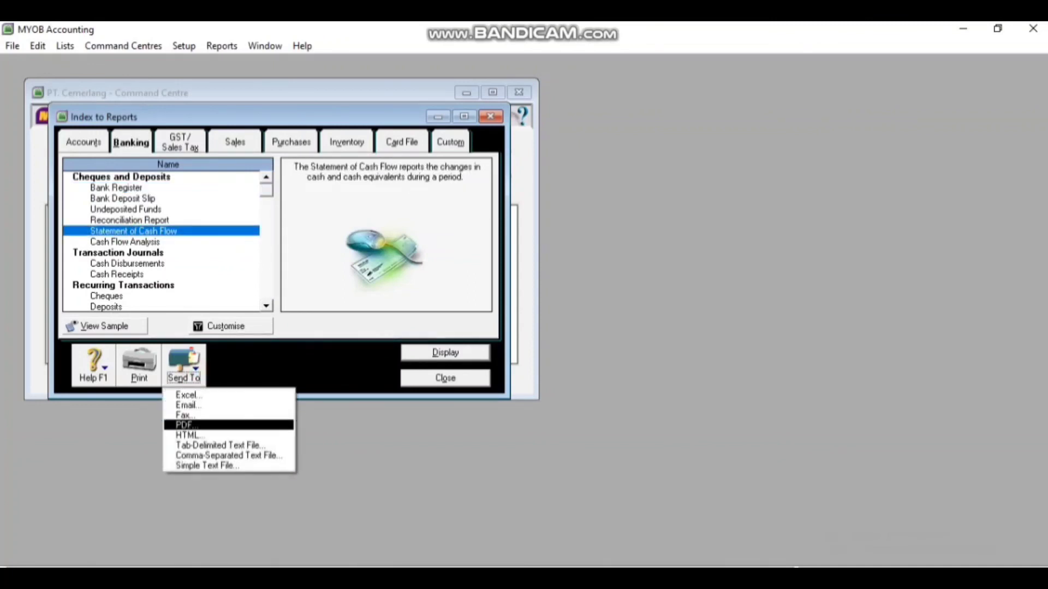
click(192, 425)
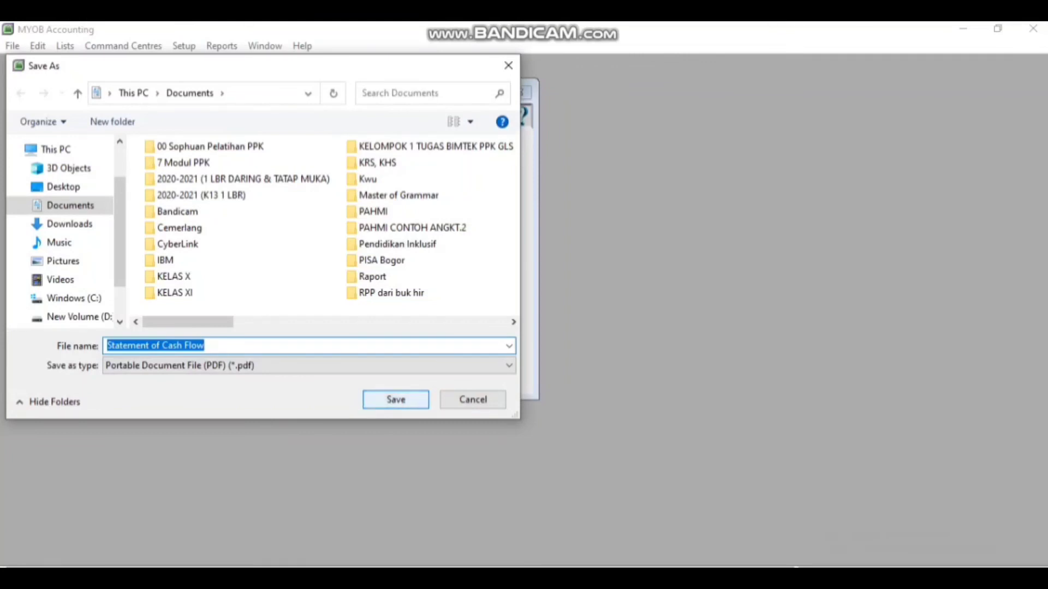
click(412, 401)
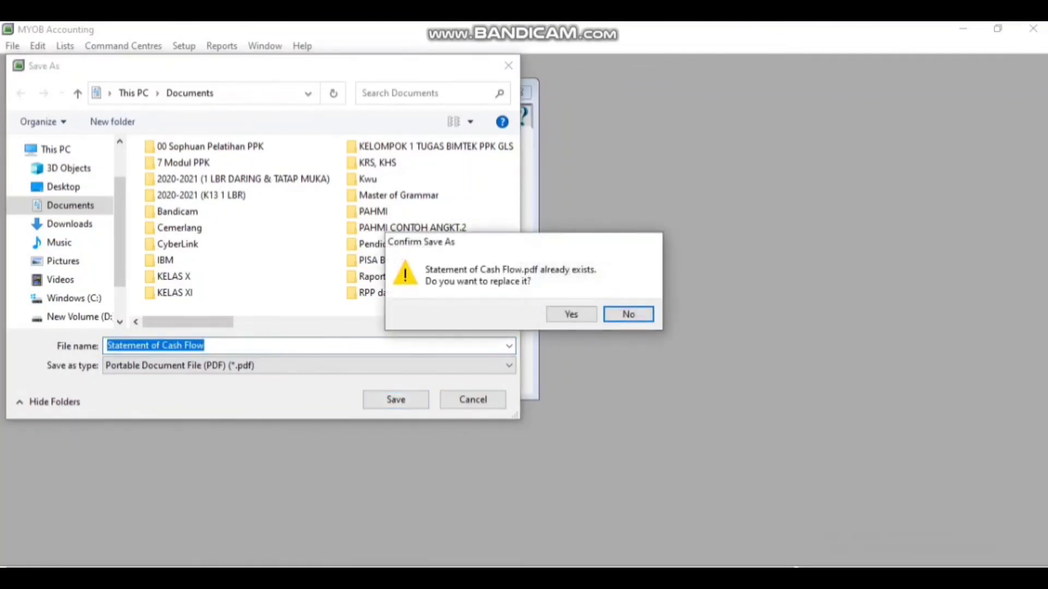
click(581, 315)
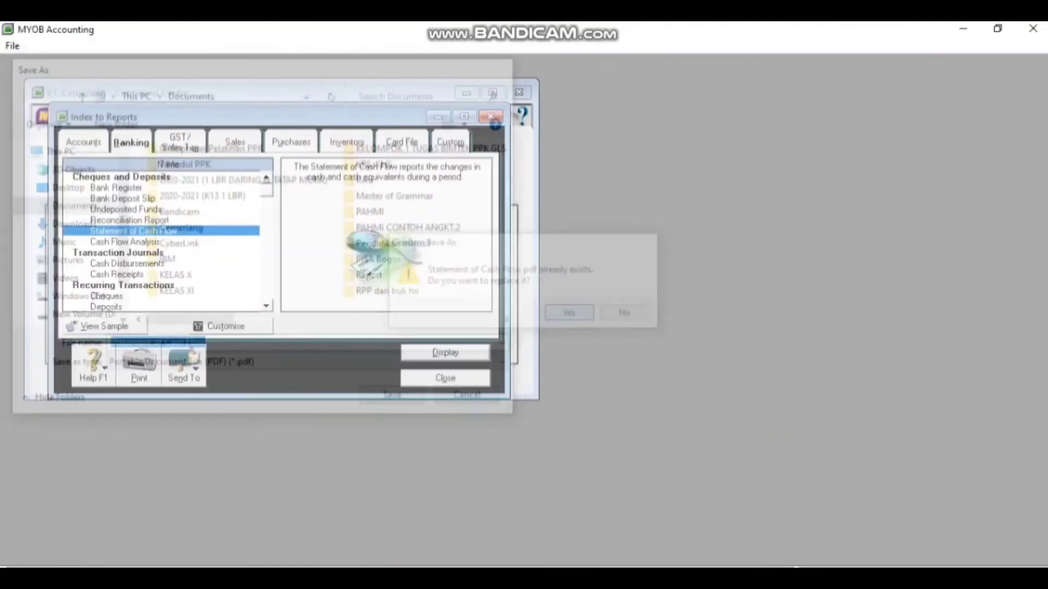